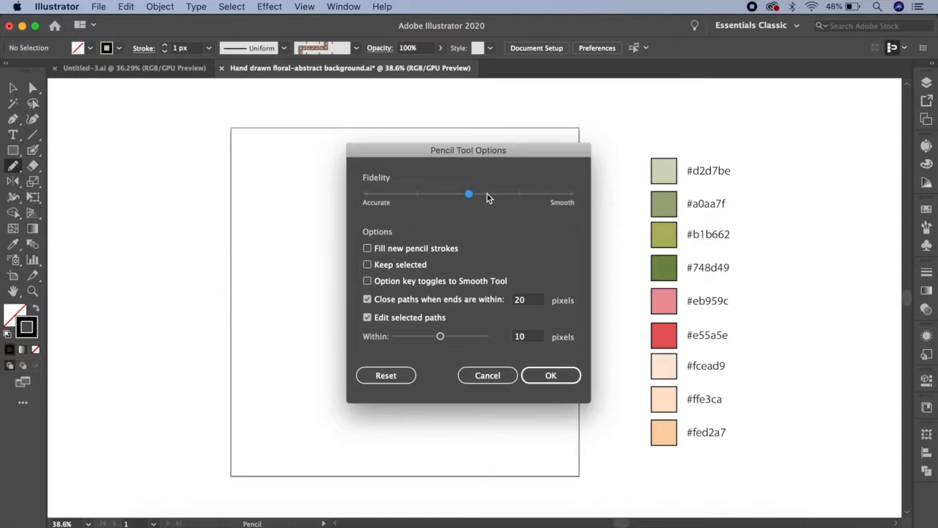
Step: Accept the Pencil tool options and draw three wavy diagonal curves across the artboard, extending past its edges
{"action": "left_click", "coordinate": [558, 376]}
{"action": "left_click", "coordinate": [560, 376]}
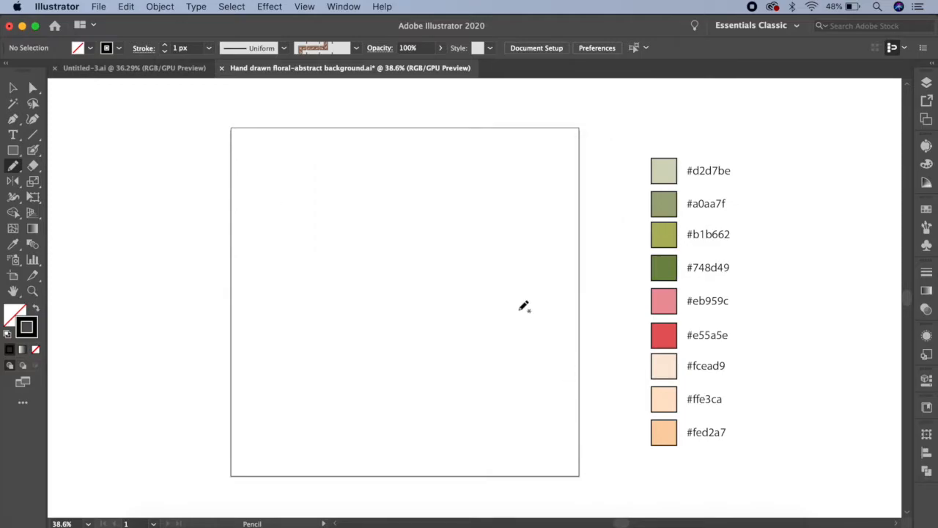
{"action": "mouse_move", "coordinate": [449, 112]}
{"action": "left_mouse_down"}
{"action": "mouse_move", "coordinate": [487, 129]}
{"action": "mouse_move", "coordinate": [545, 218]}
{"action": "mouse_move", "coordinate": [595, 247]}
{"action": "mouse_move", "coordinate": [598, 269]}
{"action": "left_mouse_up"}
{"action": "mouse_move", "coordinate": [215, 158]}
{"action": "left_mouse_down"}
{"action": "mouse_move", "coordinate": [301, 163]}
{"action": "mouse_move", "coordinate": [331, 176]}
{"action": "mouse_move", "coordinate": [368, 222]}
{"action": "mouse_move", "coordinate": [398, 317]}
{"action": "mouse_move", "coordinate": [476, 362]}
{"action": "mouse_move", "coordinate": [548, 492]}
{"action": "left_mouse_up"}
{"action": "mouse_move", "coordinate": [213, 332]}
{"action": "left_mouse_down"}
{"action": "mouse_move", "coordinate": [293, 363]}
{"action": "mouse_move", "coordinate": [320, 417]}
{"action": "mouse_move", "coordinate": [371, 461]}
{"action": "mouse_move", "coordinate": [383, 489]}
{"action": "left_mouse_up"}
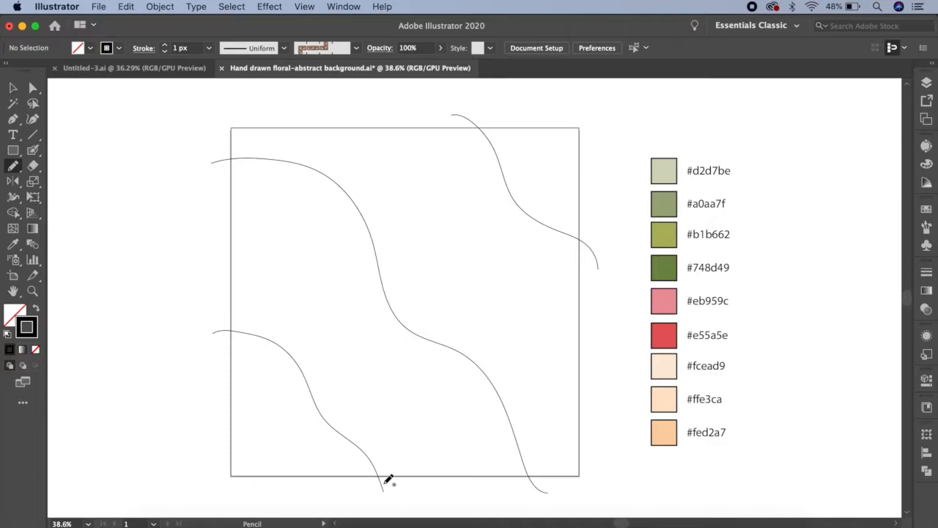
Step: Create a 900 × 900 px rectangle and centre it horizontally and vertically on the artboard
{"action": "key", "text": "m"}
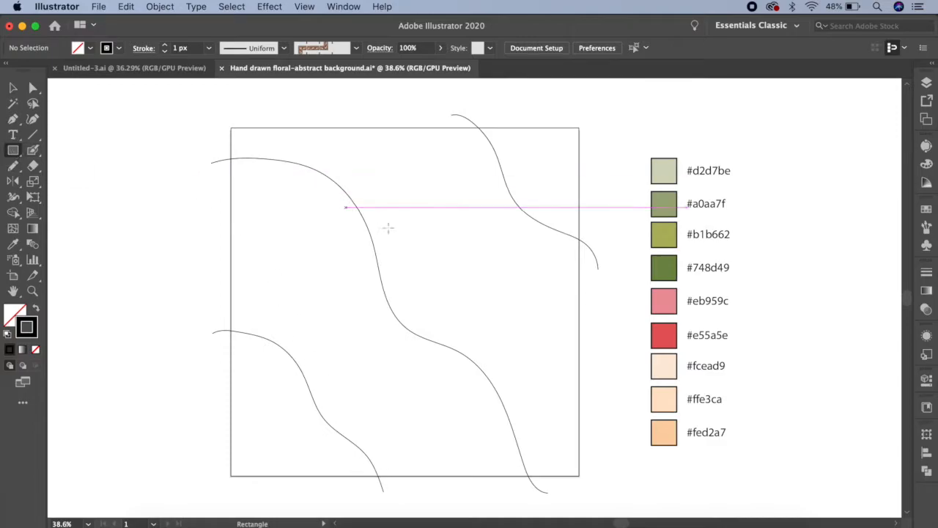
{"action": "left_click", "coordinate": [412, 233]}
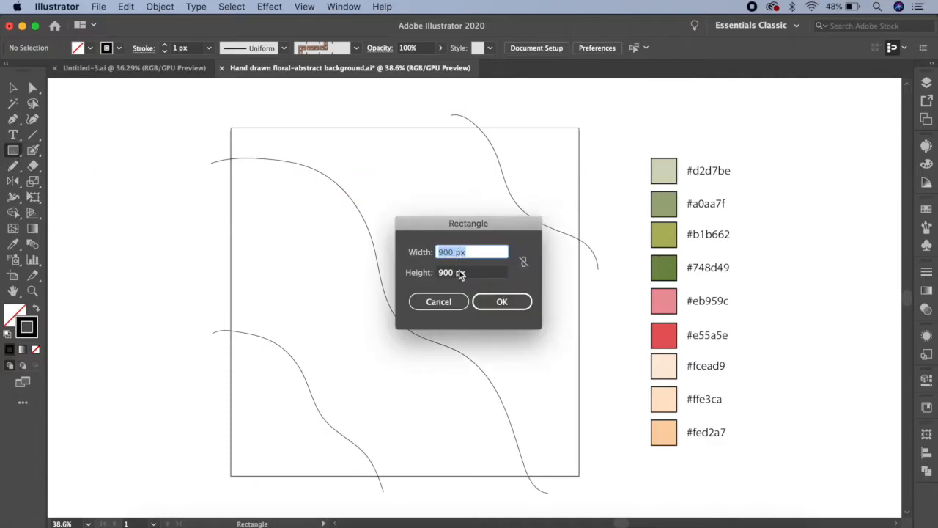
{"action": "left_click", "coordinate": [513, 301]}
{"action": "left_click", "coordinate": [581, 47]}
{"action": "left_click", "coordinate": [637, 48]}
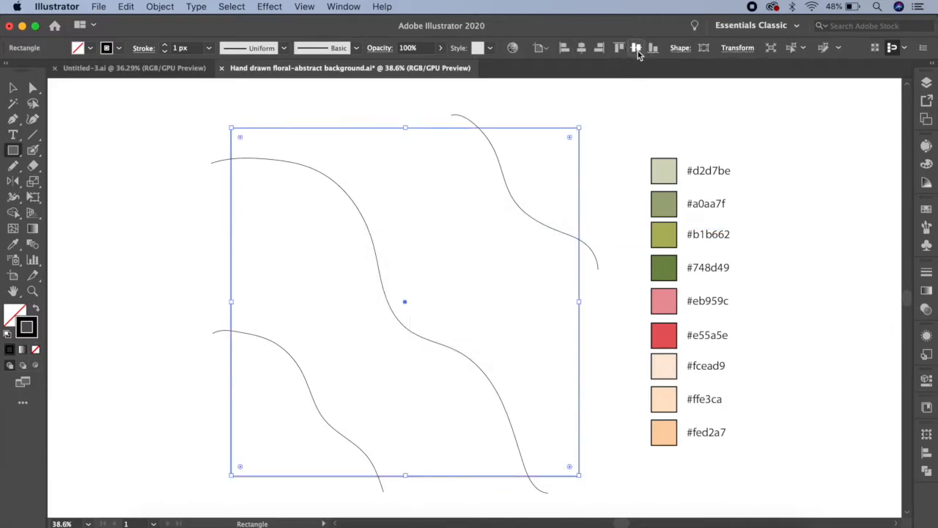
Step: Divide the rectangle along the three wavy curves with the Pathfinder Divide operation
{"action": "left_click", "coordinate": [14, 89]}
{"action": "left_click_drag", "start_coordinate": [196, 111], "coordinate": [604, 501]}
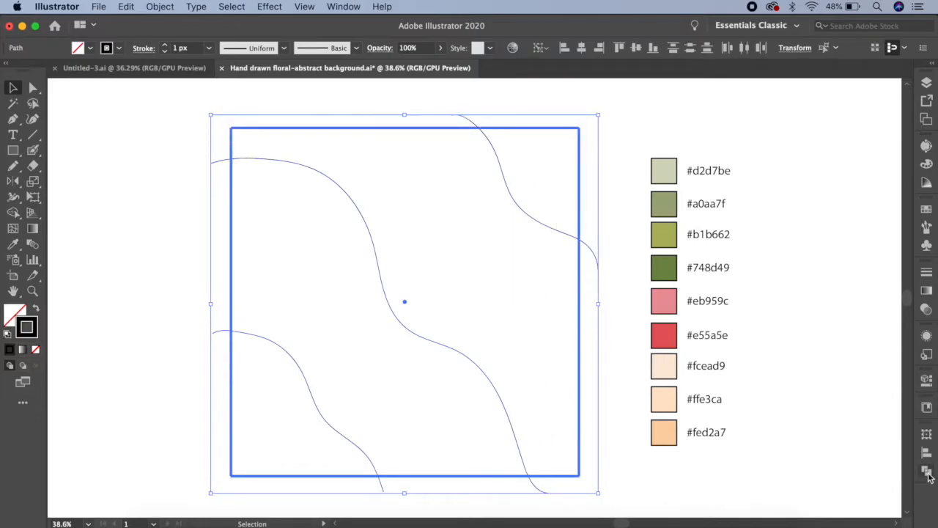
{"action": "left_click", "coordinate": [928, 473]}
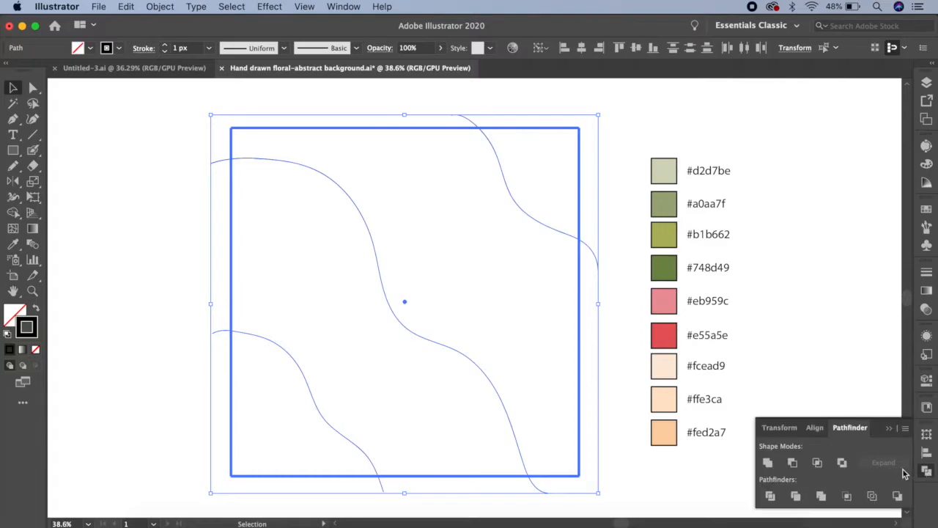
{"action": "left_click", "coordinate": [771, 497]}
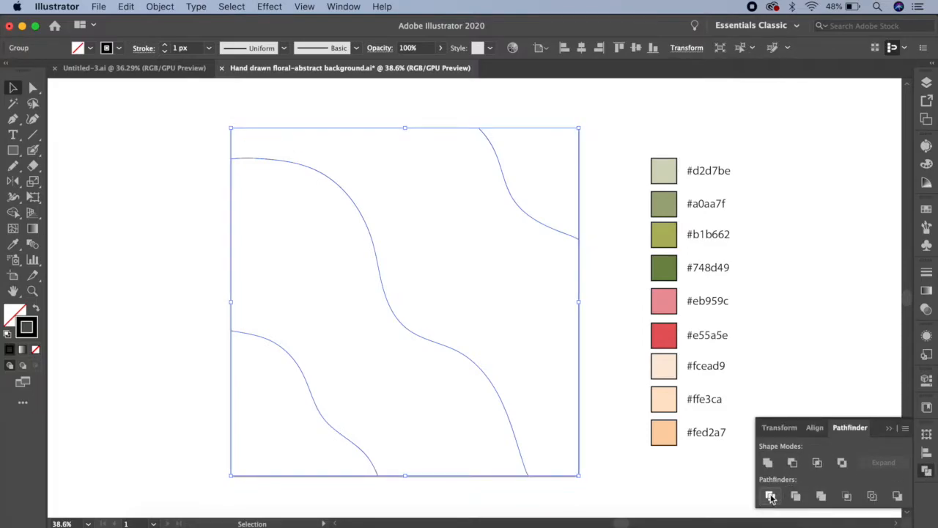
{"action": "left_click", "coordinate": [605, 306]}
Step: Fill the large upper band and the lower-left corner region with the #fcead9 swatch using the Shape Builder tool
{"action": "left_click_drag", "start_coordinate": [214, 111], "coordinate": [601, 483]}
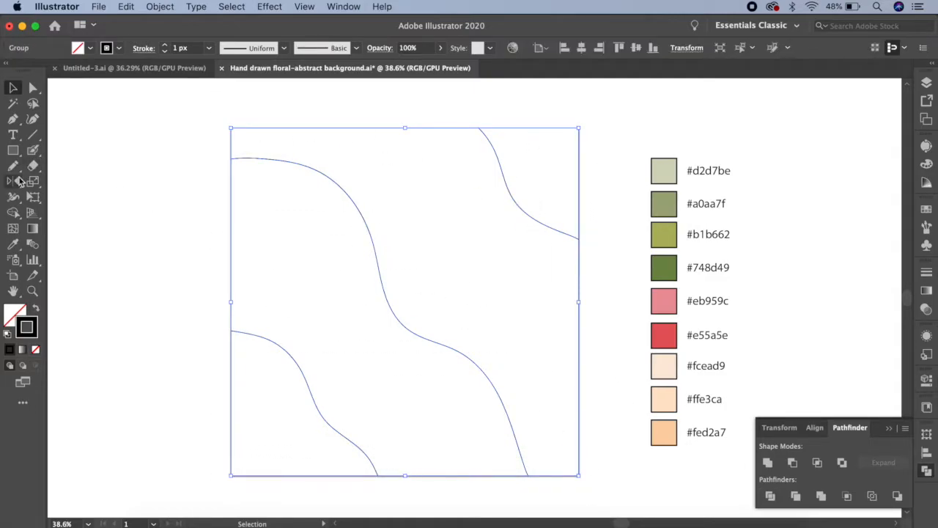
{"action": "left_click", "coordinate": [13, 212]}
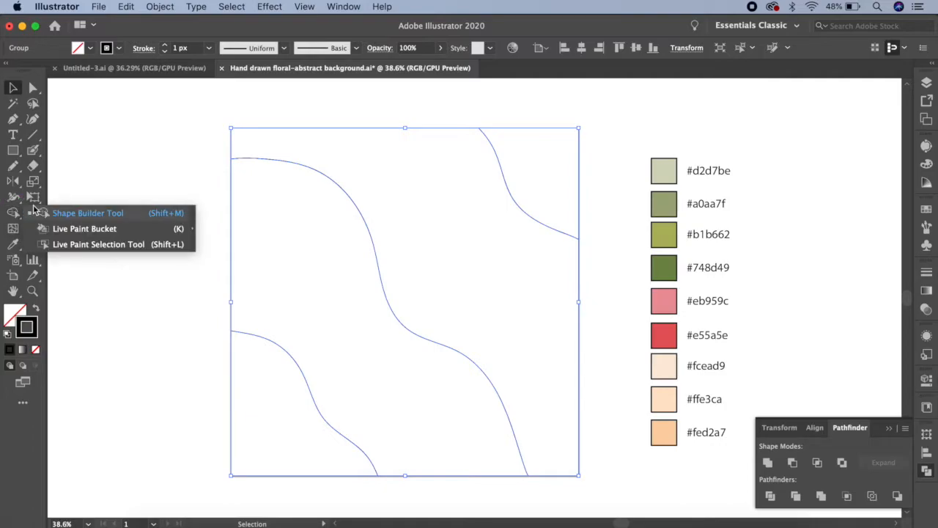
{"action": "left_click", "coordinate": [113, 216]}
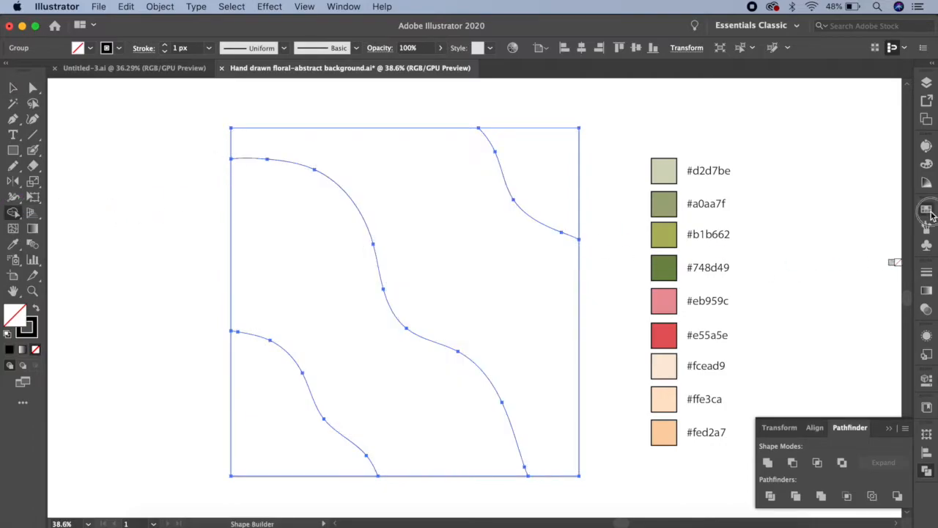
{"action": "left_click", "coordinate": [928, 211]}
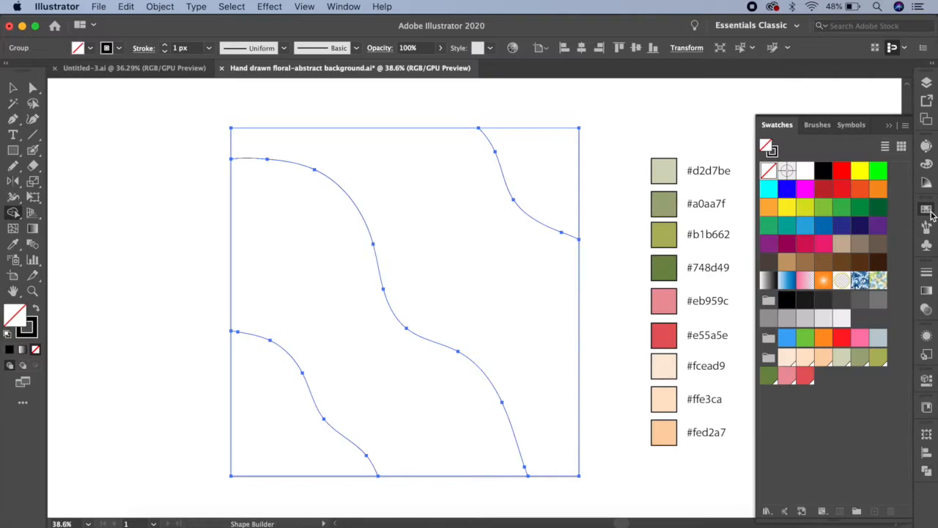
{"action": "left_click", "coordinate": [787, 359]}
{"action": "left_click", "coordinate": [528, 283]}
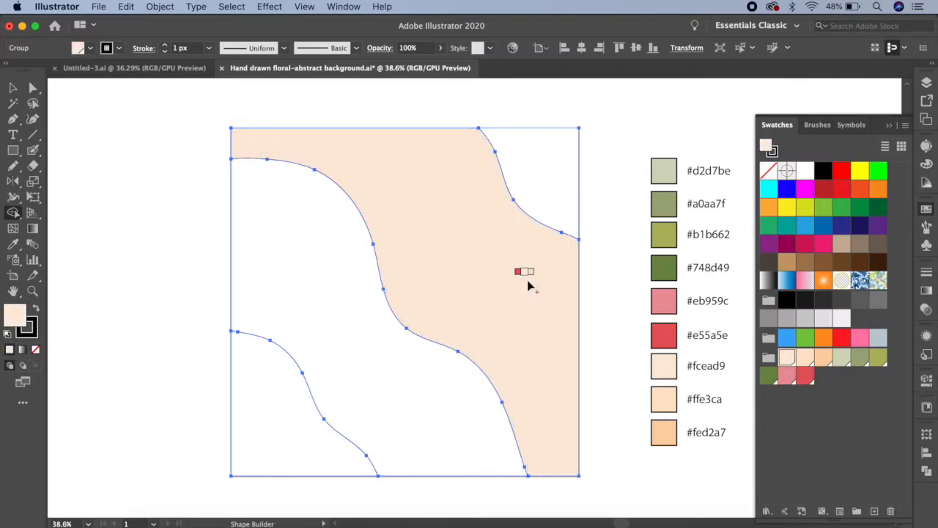
{"action": "left_click", "coordinate": [270, 396]}
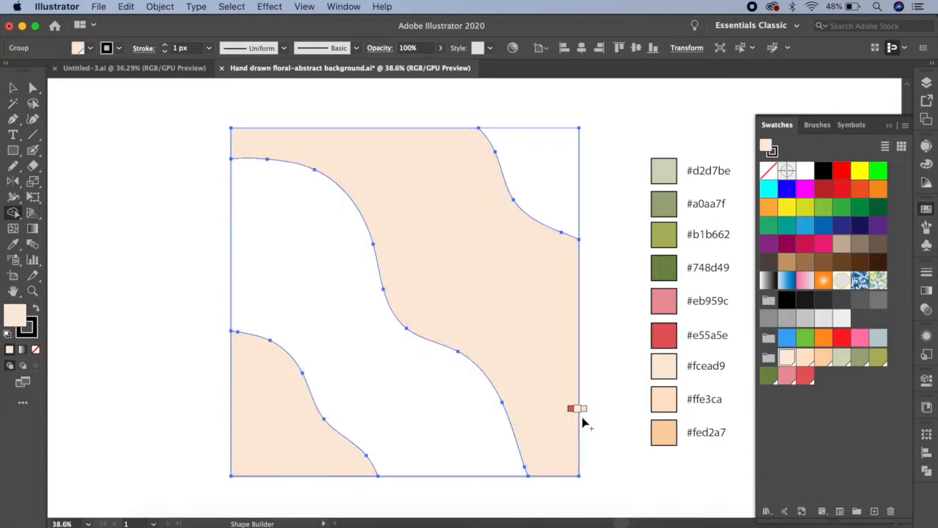
Step: Fill the upper-right corner region and the middle diagonal band with the #ffe3ca swatch
{"action": "left_click", "coordinate": [804, 358]}
{"action": "left_click", "coordinate": [559, 170]}
{"action": "left_click", "coordinate": [291, 279]}
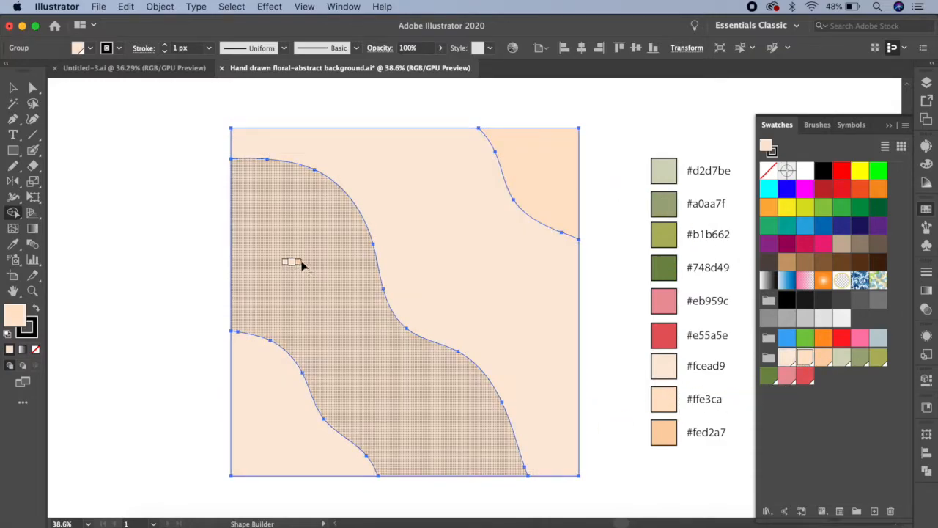
Step: Remove the stroke from the divided background shapes and lock them
{"action": "left_click", "coordinate": [15, 88]}
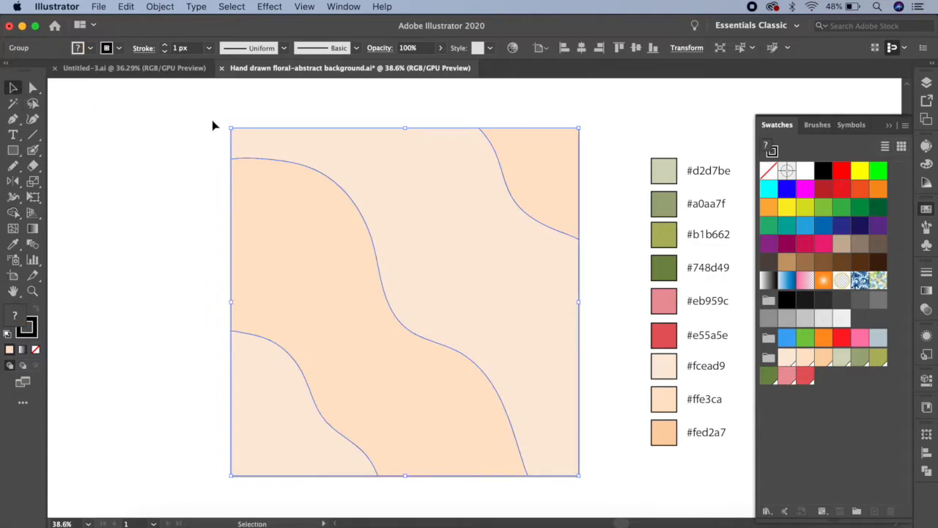
{"action": "left_click", "coordinate": [770, 171]}
{"action": "left_click", "coordinate": [888, 127]}
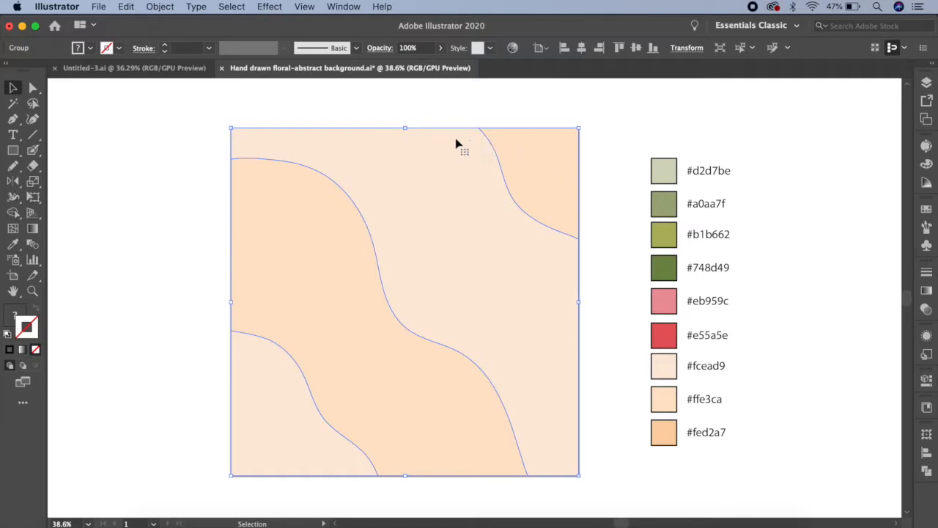
{"action": "left_click", "coordinate": [152, 7]}
{"action": "mouse_move", "coordinate": [176, 92]}
{"action": "left_click", "coordinate": [306, 92]}
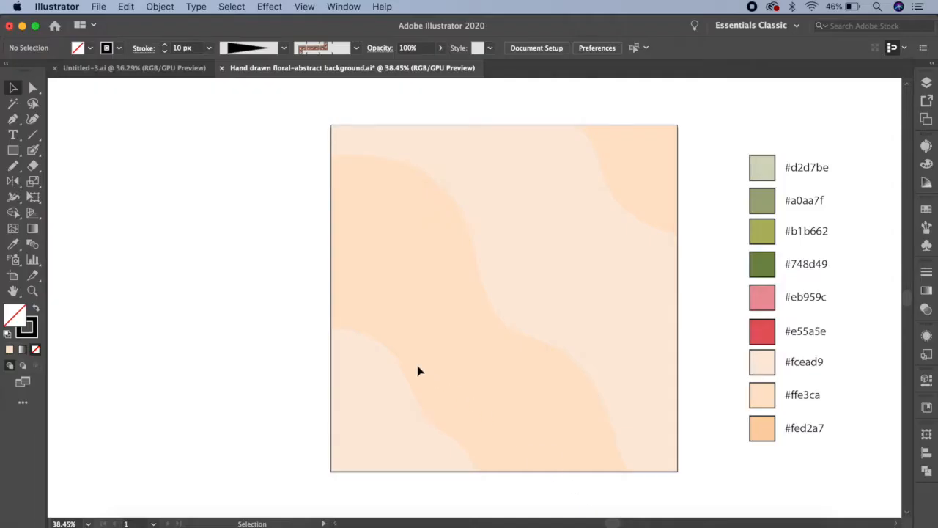
Step: Draw a curved leaf stem with the Pencil tool in the artboard's lower-left corner and a closed lobed leaf outline around it
{"action": "scroll", "coordinate": [419, 369], "scroll_direction": "up", "scroll_amount": 3}
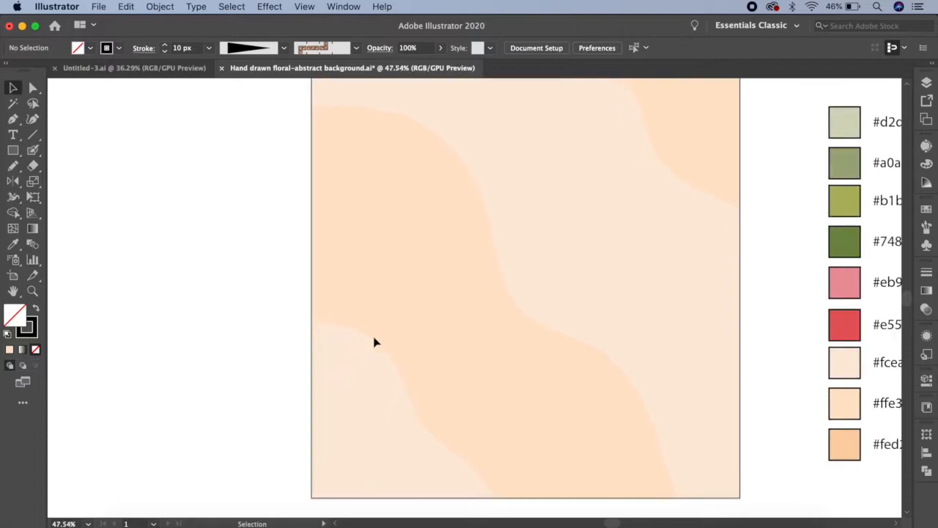
{"action": "left_click", "coordinate": [13, 167]}
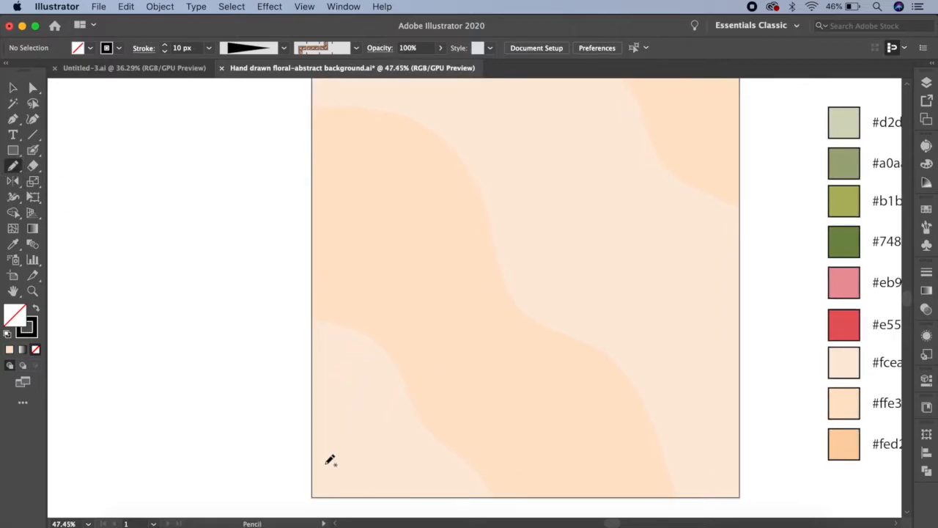
{"action": "mouse_move", "coordinate": [321, 489]}
{"action": "left_mouse_down"}
{"action": "mouse_move", "coordinate": [373, 445]}
{"action": "mouse_move", "coordinate": [405, 399]}
{"action": "mouse_move", "coordinate": [428, 304]}
{"action": "left_mouse_up"}
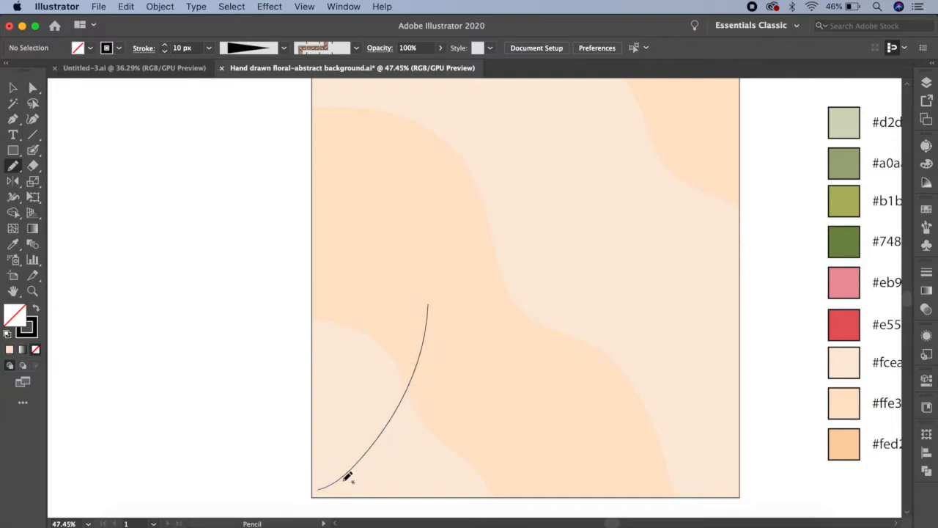
{"action": "mouse_move", "coordinate": [349, 469]}
{"action": "left_mouse_down"}
{"action": "mouse_move", "coordinate": [338, 416]}
{"action": "mouse_move", "coordinate": [350, 420]}
{"action": "mouse_move", "coordinate": [352, 392]}
{"action": "mouse_move", "coordinate": [366, 392]}
{"action": "mouse_move", "coordinate": [381, 333]}
{"action": "mouse_move", "coordinate": [396, 331]}
{"action": "mouse_move", "coordinate": [392, 306]}
{"action": "mouse_move", "coordinate": [411, 305]}
{"action": "mouse_move", "coordinate": [438, 268]}
{"action": "mouse_move", "coordinate": [448, 272]}
{"action": "mouse_move", "coordinate": [451, 308]}
{"action": "mouse_move", "coordinate": [465, 311]}
{"action": "mouse_move", "coordinate": [455, 336]}
{"action": "mouse_move", "coordinate": [465, 347]}
{"action": "mouse_move", "coordinate": [452, 358]}
{"action": "mouse_move", "coordinate": [457, 384]}
{"action": "mouse_move", "coordinate": [441, 391]}
{"action": "mouse_move", "coordinate": [441, 419]}
{"action": "mouse_move", "coordinate": [417, 428]}
{"action": "mouse_move", "coordinate": [421, 448]}
{"action": "mouse_move", "coordinate": [400, 455]}
{"action": "mouse_move", "coordinate": [392, 476]}
{"action": "mouse_move", "coordinate": [352, 473]}
{"action": "mouse_move", "coordinate": [341, 426]}
{"action": "left_mouse_up"}
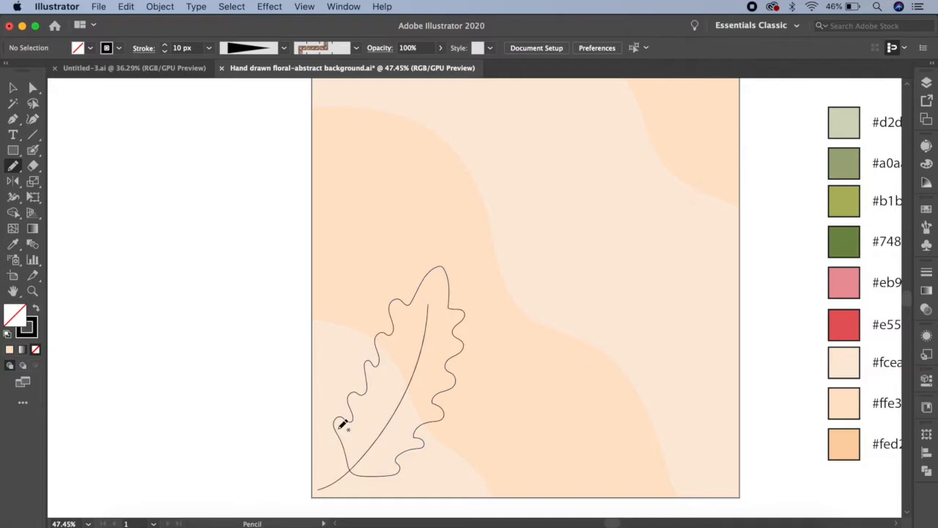
Step: Nudge the leaf's stem slightly and give it a 10 px stroke with the triangular width profile that tapers toward the tip
{"action": "left_click", "coordinate": [13, 88]}
{"action": "left_click_drag", "start_coordinate": [416, 375], "coordinate": [420, 376]}
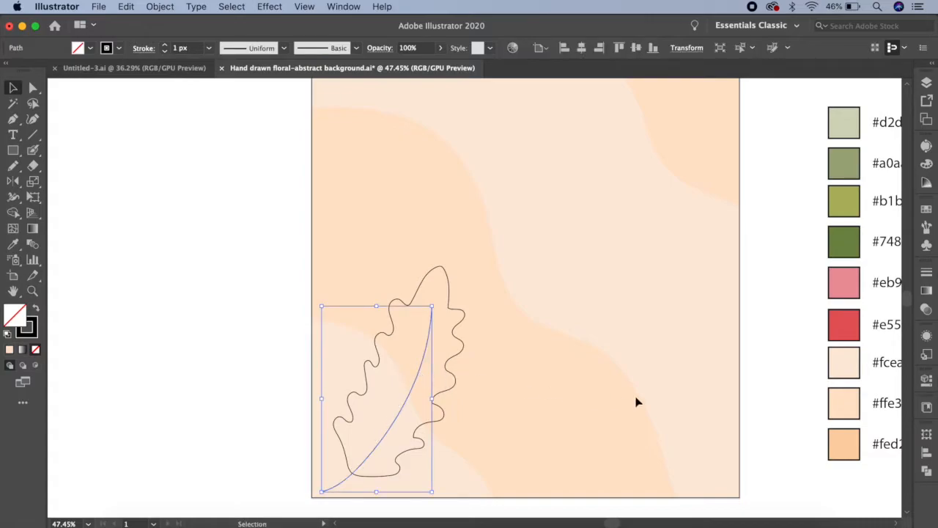
{"action": "left_click", "coordinate": [927, 273]}
{"action": "left_click", "coordinate": [859, 287]}
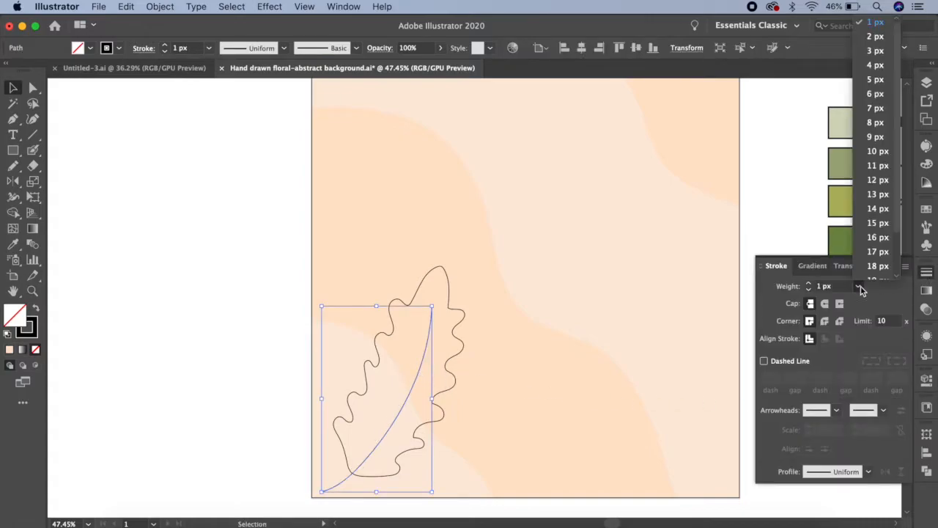
{"action": "left_click", "coordinate": [883, 156]}
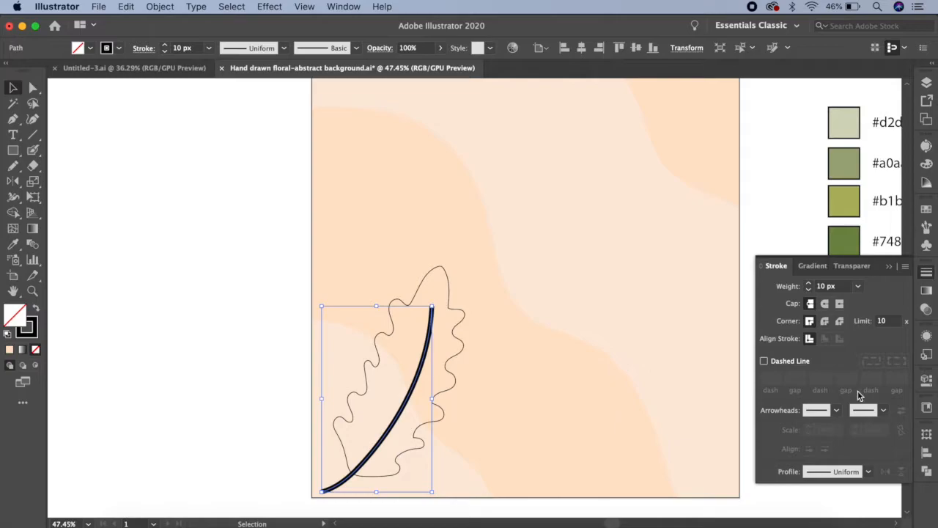
{"action": "left_click", "coordinate": [871, 472]}
{"action": "left_click", "coordinate": [845, 400]}
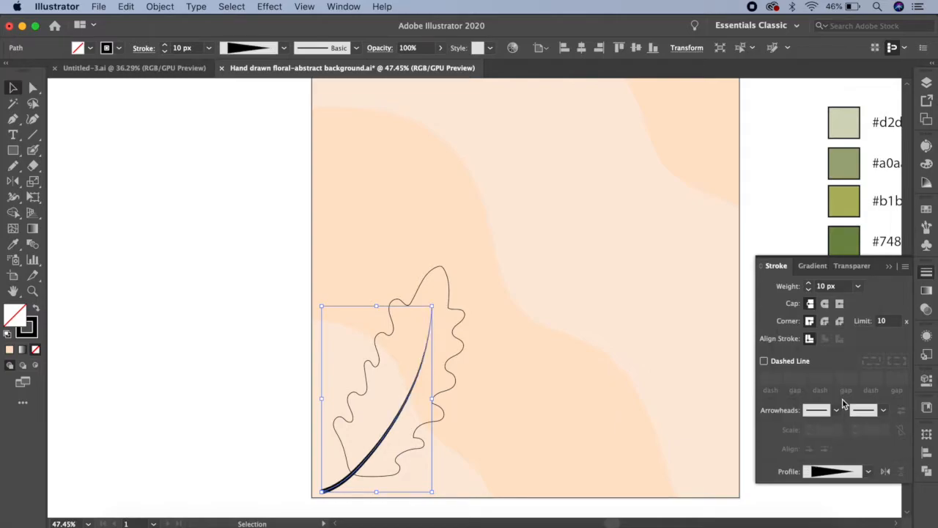
{"action": "left_click", "coordinate": [249, 257]}
Step: Draw five curved side veins on each side of the leaf's stem with the Pencil tool
{"action": "left_click", "coordinate": [12, 168]}
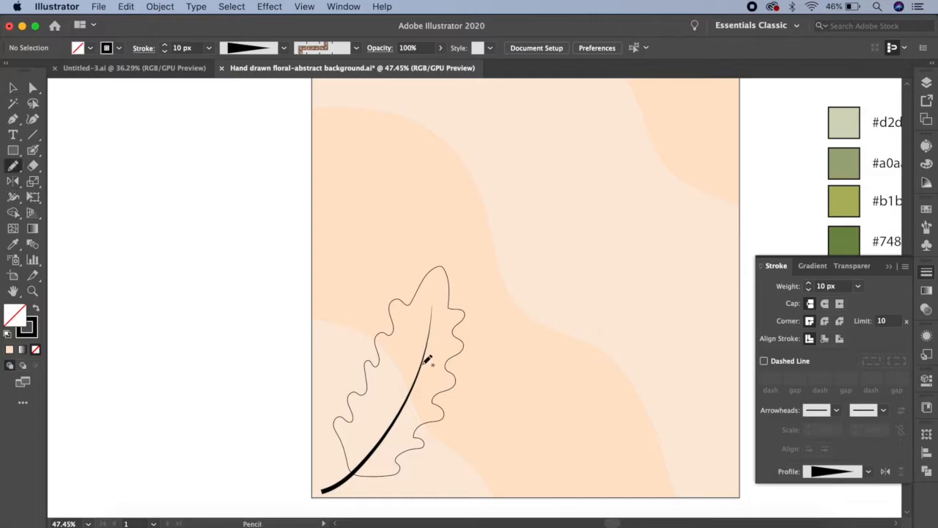
{"action": "scroll", "coordinate": [437, 397], "scroll_direction": "up", "scroll_amount": 3}
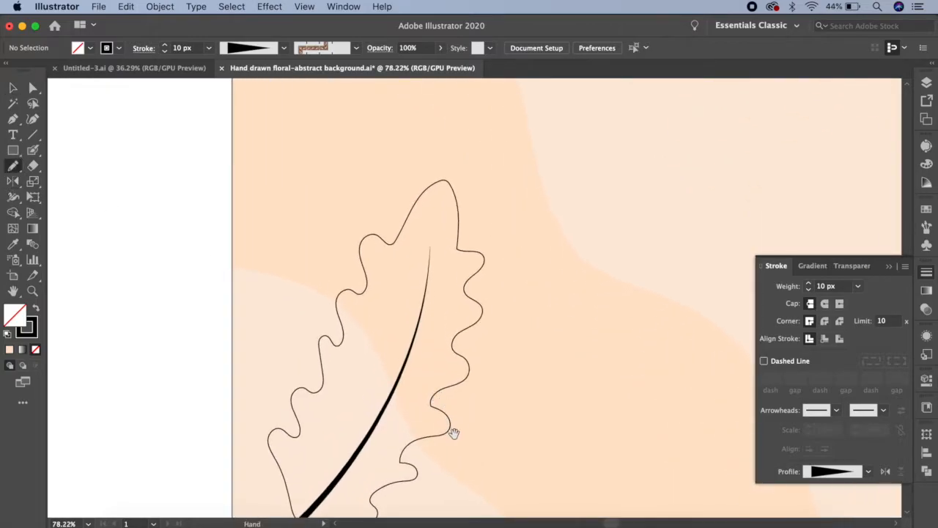
{"action": "left_click_drag", "start_coordinate": [452, 432], "coordinate": [465, 388]}
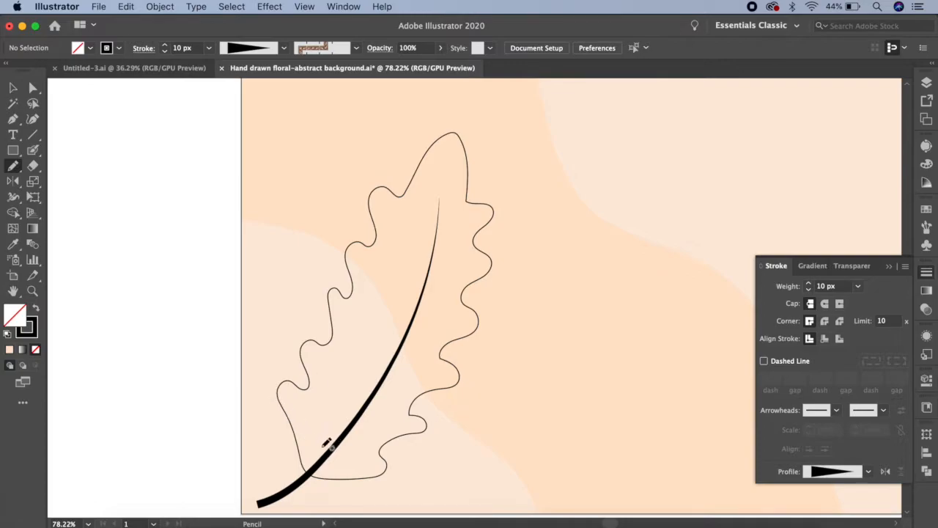
{"action": "mouse_move", "coordinate": [328, 453]}
{"action": "left_mouse_down"}
{"action": "mouse_move", "coordinate": [311, 418]}
{"action": "mouse_move", "coordinate": [352, 419]}
{"action": "mouse_move", "coordinate": [332, 377]}
{"action": "mouse_move", "coordinate": [380, 365]}
{"action": "mouse_move", "coordinate": [367, 341]}
{"action": "mouse_move", "coordinate": [399, 310]}
{"action": "mouse_move", "coordinate": [386, 292]}
{"action": "mouse_move", "coordinate": [419, 261]}
{"action": "mouse_move", "coordinate": [401, 233]}
{"action": "left_mouse_up"}
{"action": "left_click_drag", "start_coordinate": [426, 286], "coordinate": [450, 245]}
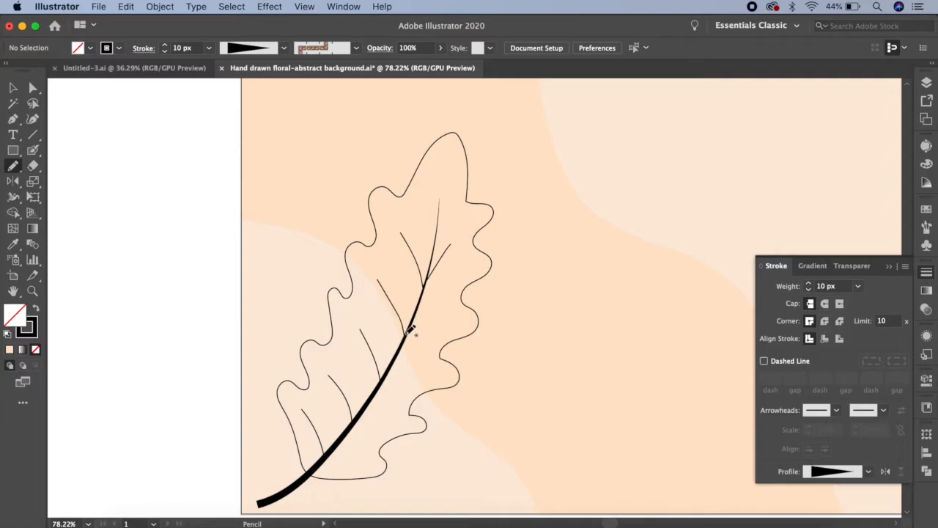
{"action": "left_click_drag", "start_coordinate": [408, 332], "coordinate": [443, 315]}
{"action": "left_click_drag", "start_coordinate": [383, 379], "coordinate": [419, 365]}
{"action": "mouse_move", "coordinate": [356, 418]}
{"action": "left_mouse_down"}
{"action": "mouse_move", "coordinate": [372, 410]}
{"action": "mouse_move", "coordinate": [390, 425]}
{"action": "left_mouse_up"}
{"action": "left_click_drag", "start_coordinate": [332, 453], "coordinate": [366, 451]}
Step: Give all ten side veins of the leaf a 5 px stroke with the elliptical width profile that tapers at both ends
{"action": "left_click", "coordinate": [12, 89]}
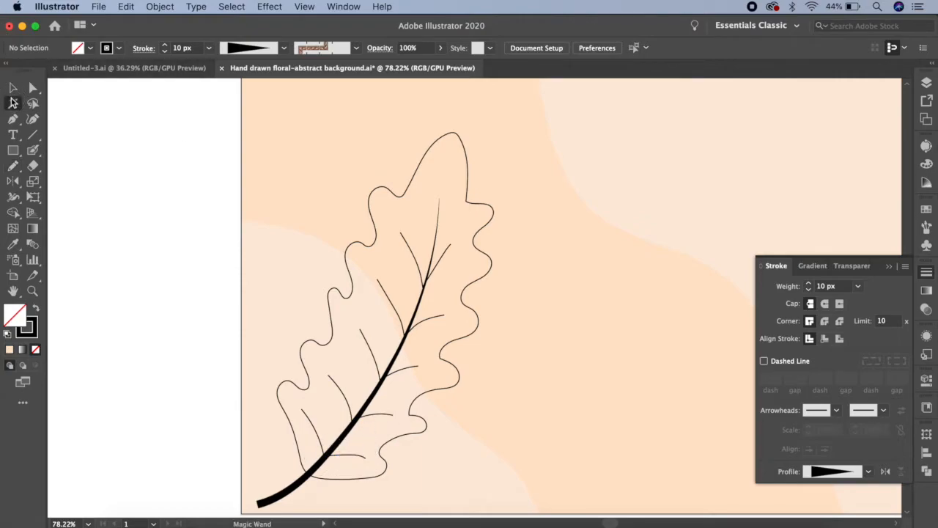
{"action": "left_click", "coordinate": [417, 267]}
{"action": "left_click", "coordinate": [389, 300], "text": "shift"}
{"action": "left_click", "coordinate": [367, 352], "text": "shift"}
{"action": "left_click", "coordinate": [334, 400], "text": "shift"}
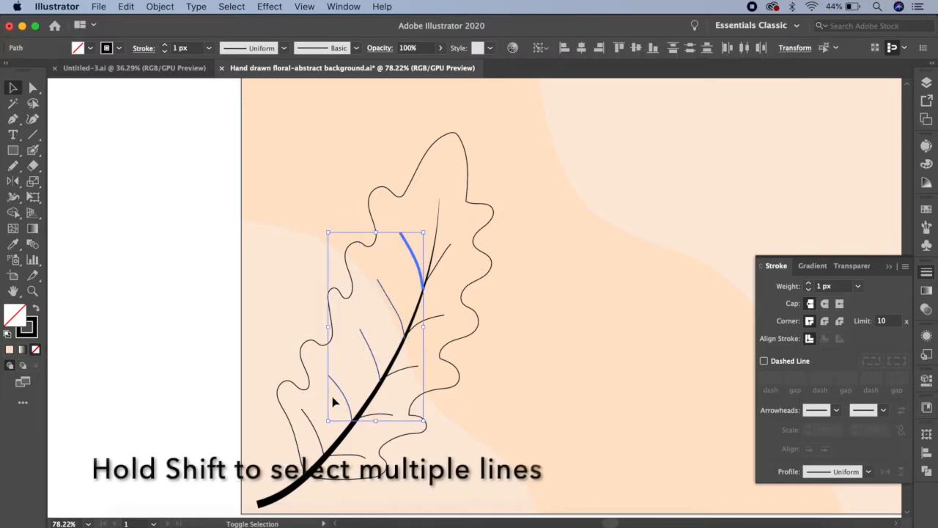
{"action": "left_click", "coordinate": [308, 419], "text": "shift"}
{"action": "left_click", "coordinate": [379, 417], "text": "shift"}
{"action": "left_click", "coordinate": [442, 320], "text": "shift"}
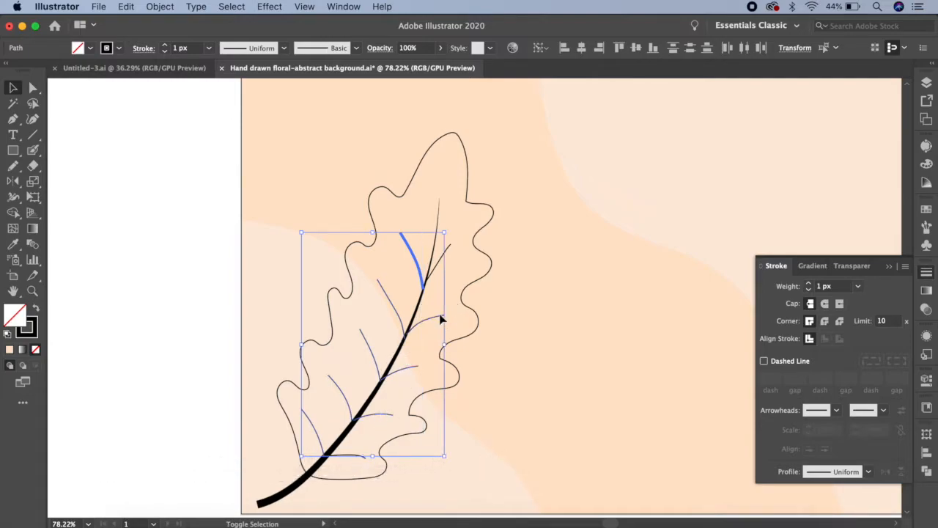
{"action": "left_click", "coordinate": [448, 254], "text": "shift"}
{"action": "left_click", "coordinate": [353, 460], "text": "shift"}
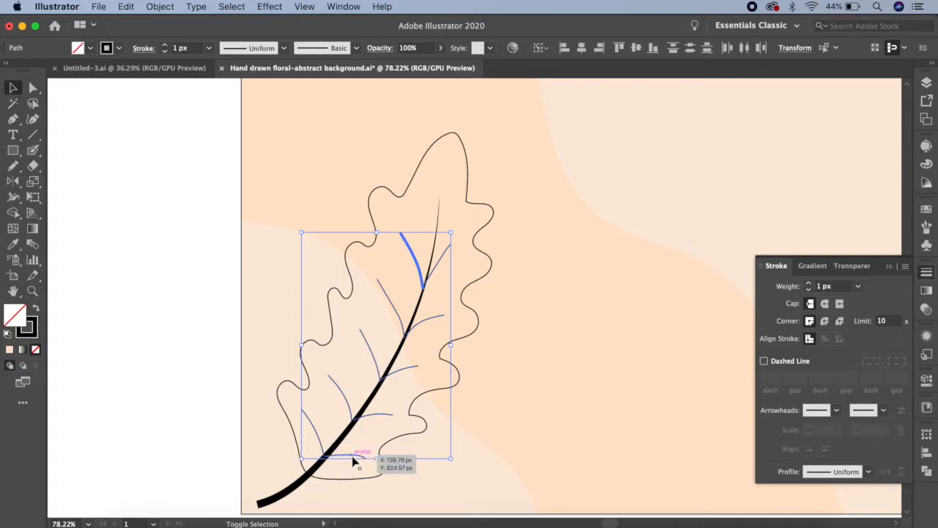
{"action": "left_click", "coordinate": [858, 287]}
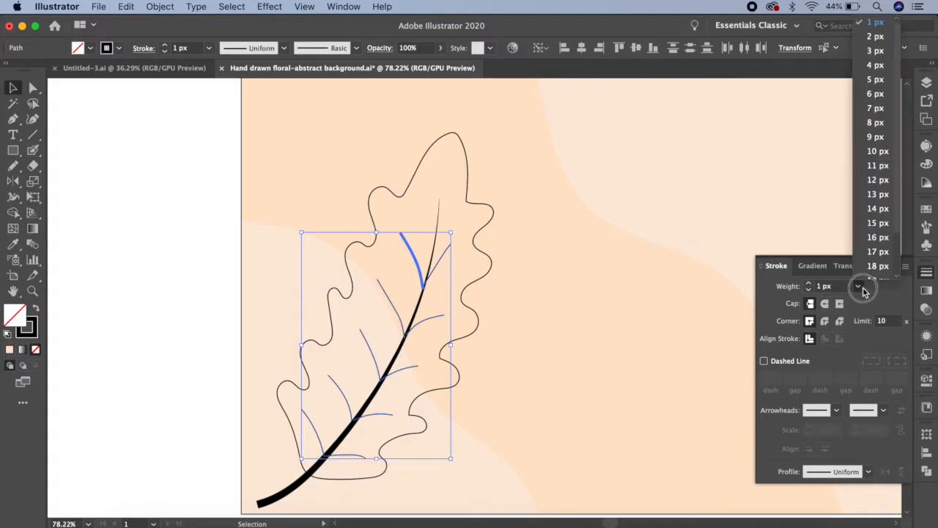
{"action": "left_click", "coordinate": [880, 80]}
{"action": "left_click", "coordinate": [868, 473]}
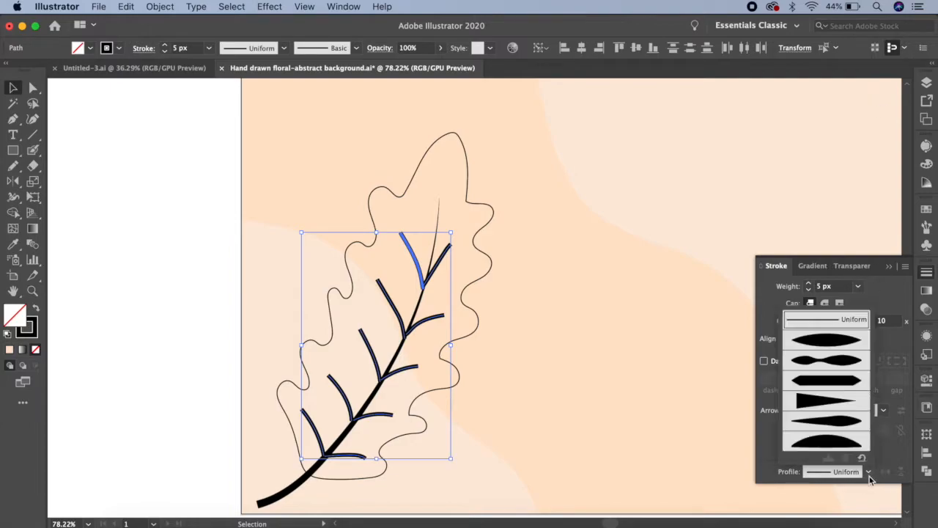
{"action": "left_click", "coordinate": [844, 340]}
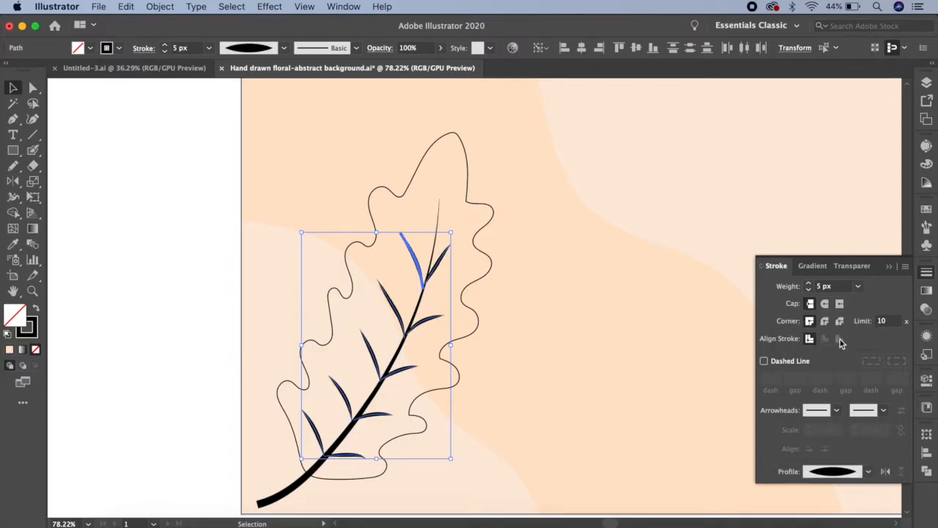
Step: Expand the appearance of the whole leaf artwork, and expand its strokes into filled shapes
{"action": "left_click_drag", "start_coordinate": [259, 138], "coordinate": [529, 508]}
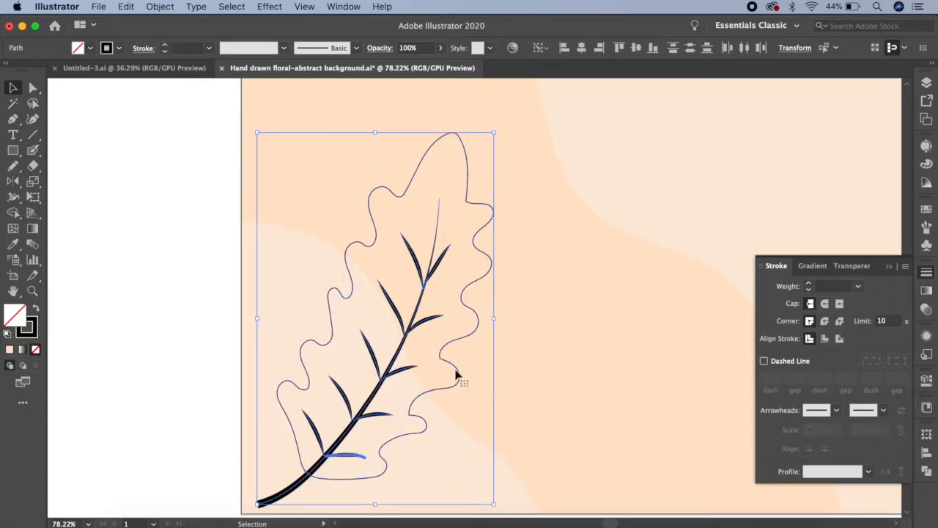
{"action": "left_click", "coordinate": [160, 6]}
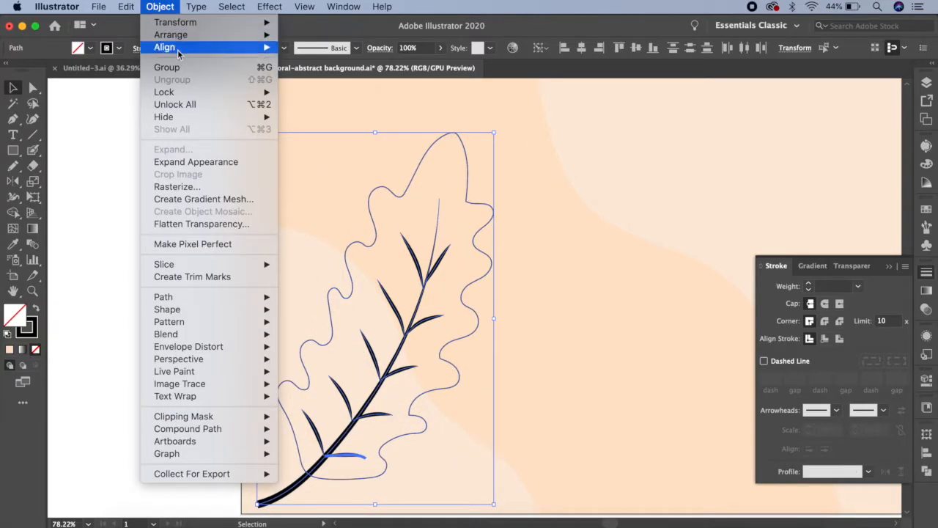
{"action": "left_click", "coordinate": [196, 162]}
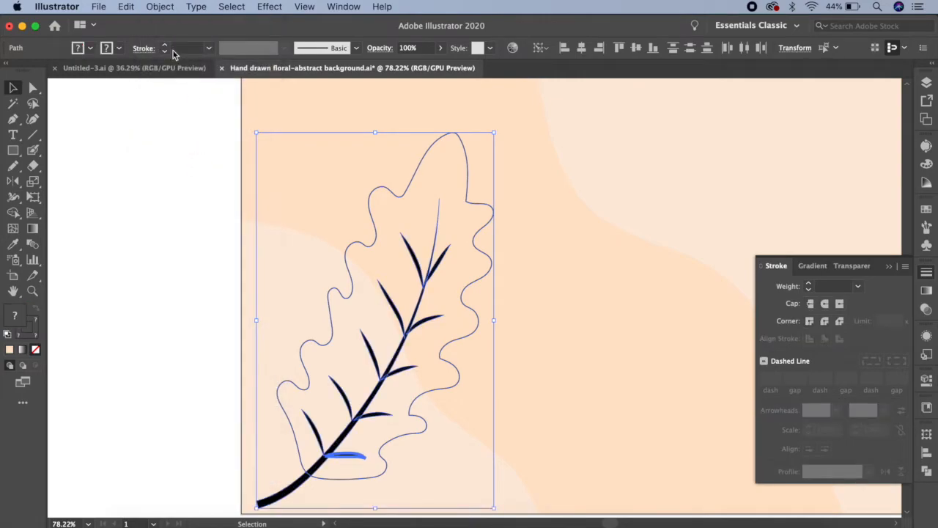
{"action": "left_click", "coordinate": [159, 7]}
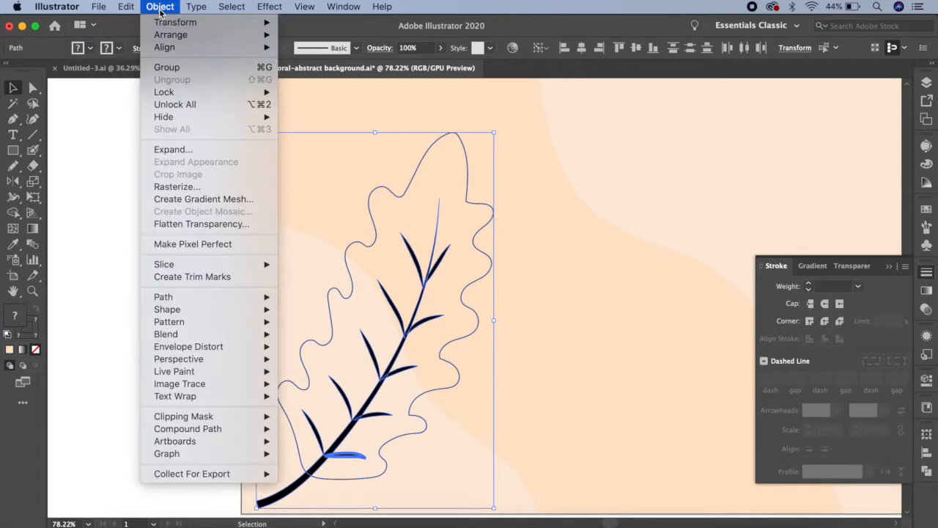
{"action": "left_click", "coordinate": [180, 150]}
{"action": "left_click", "coordinate": [511, 354]}
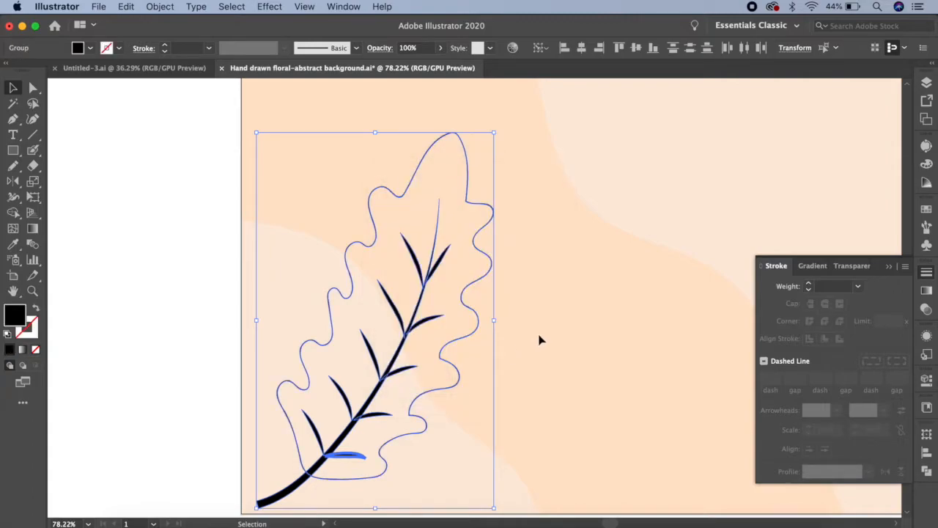
Step: Unite the leaf's stem and side veins into one shape with Pathfinder, leaving out the lobed outline
{"action": "left_click", "coordinate": [470, 170], "text": "shift"}
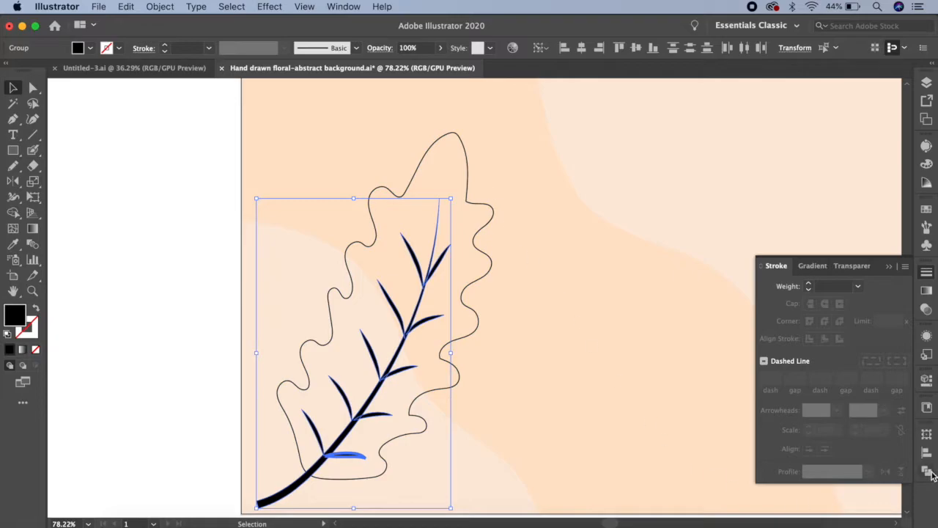
{"action": "left_click", "coordinate": [927, 471]}
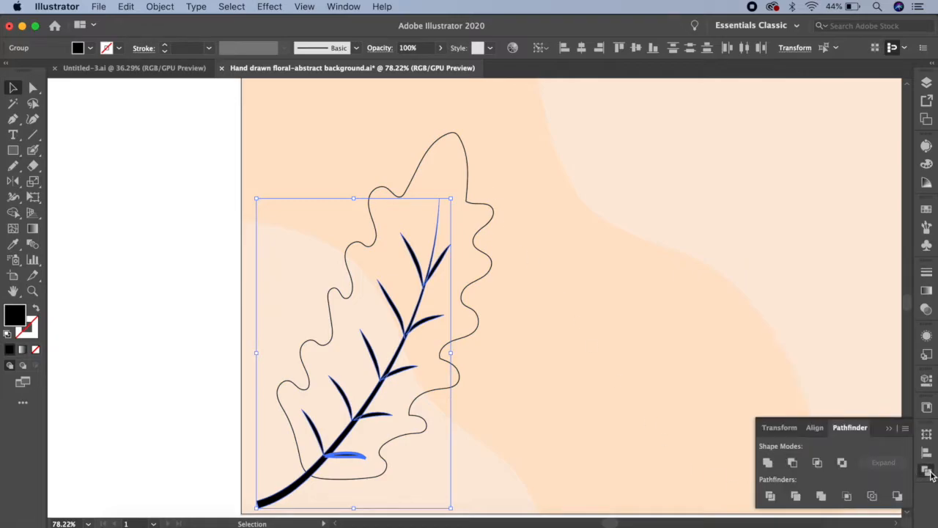
{"action": "left_click", "coordinate": [767, 464]}
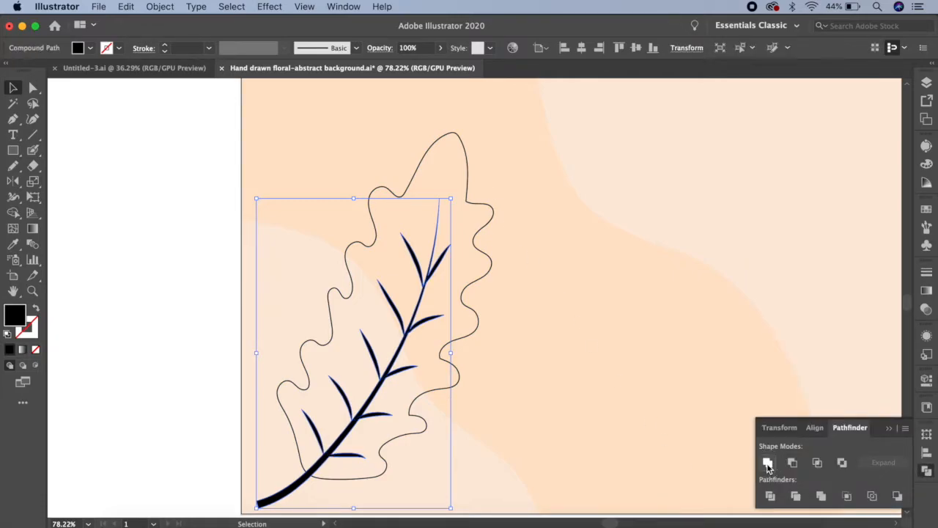
{"action": "left_click", "coordinate": [608, 341]}
Step: Select the whole leaf for the Shape Builder tool and hide the selection edges
{"action": "left_click_drag", "start_coordinate": [264, 136], "coordinate": [485, 487]}
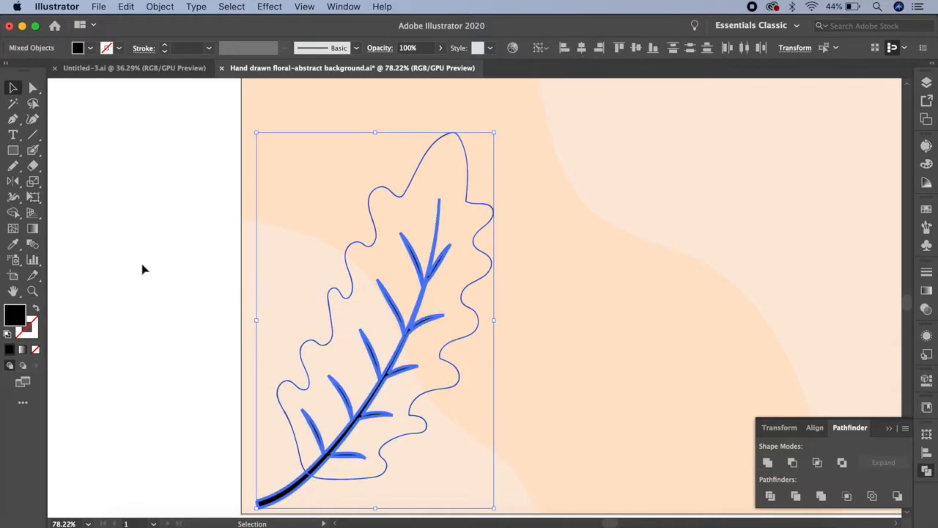
{"action": "left_click", "coordinate": [14, 213]}
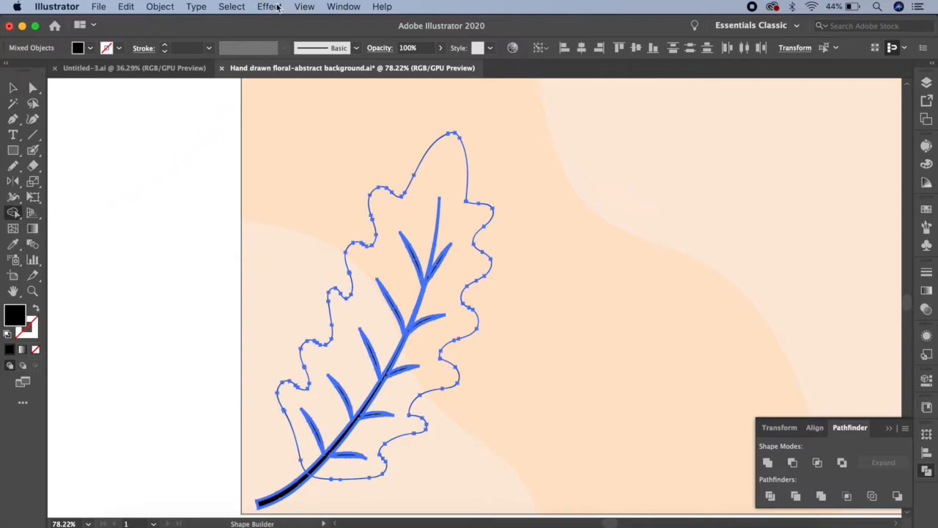
{"action": "left_click", "coordinate": [304, 6]}
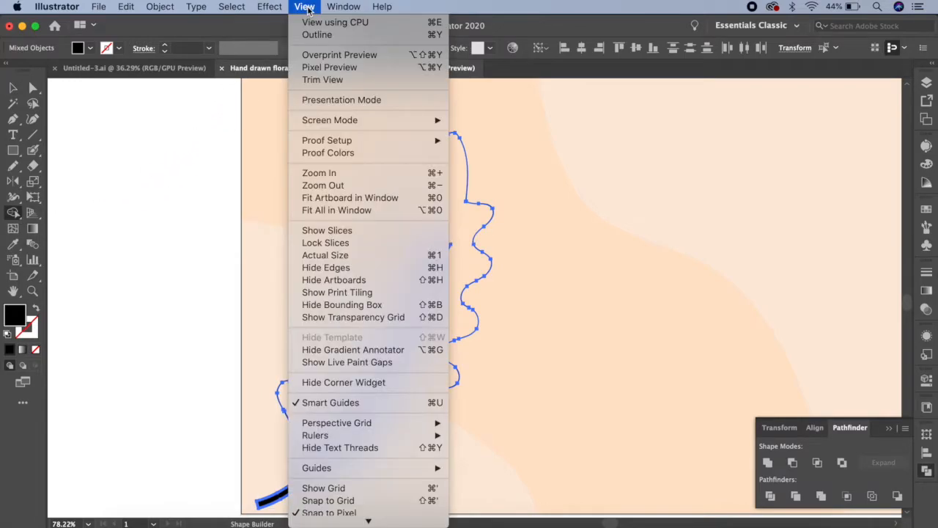
{"action": "left_click", "coordinate": [357, 271]}
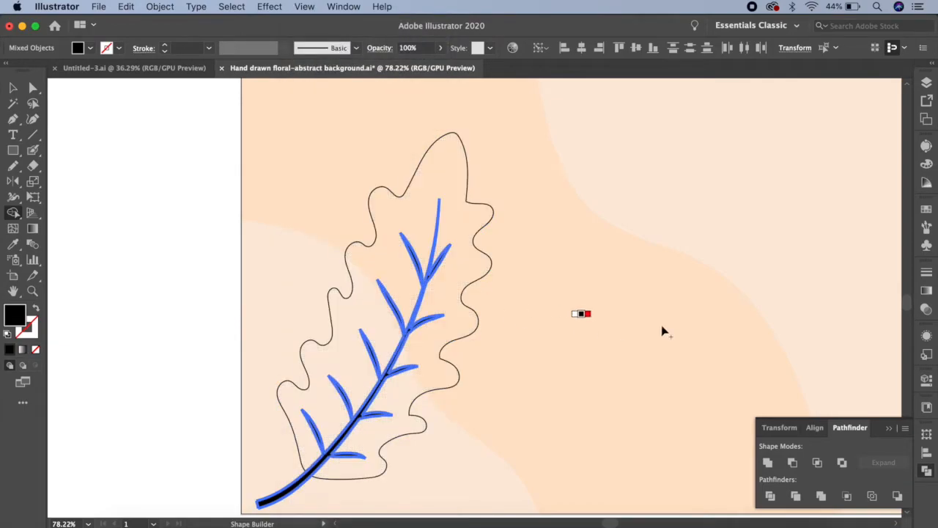
Step: Fill the leaf body inside the lobed outline with the olive green swatch using the Shape Builder tool
{"action": "left_click", "coordinate": [927, 209]}
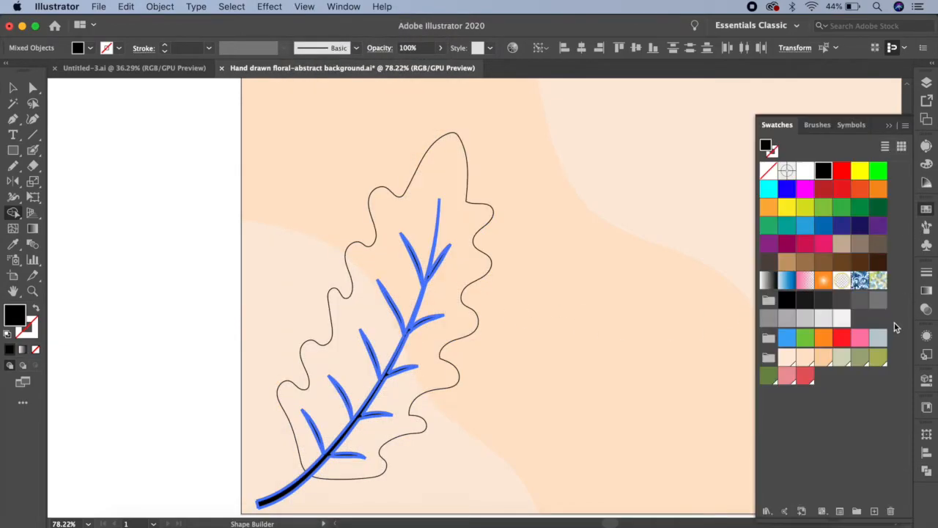
{"action": "left_click", "coordinate": [878, 357]}
{"action": "left_click", "coordinate": [457, 181]}
Step: Fill the leaf's stem and all side veins with the dark green swatch using the Shape Builder tool, and deselect the leaf
{"action": "left_click", "coordinate": [769, 376]}
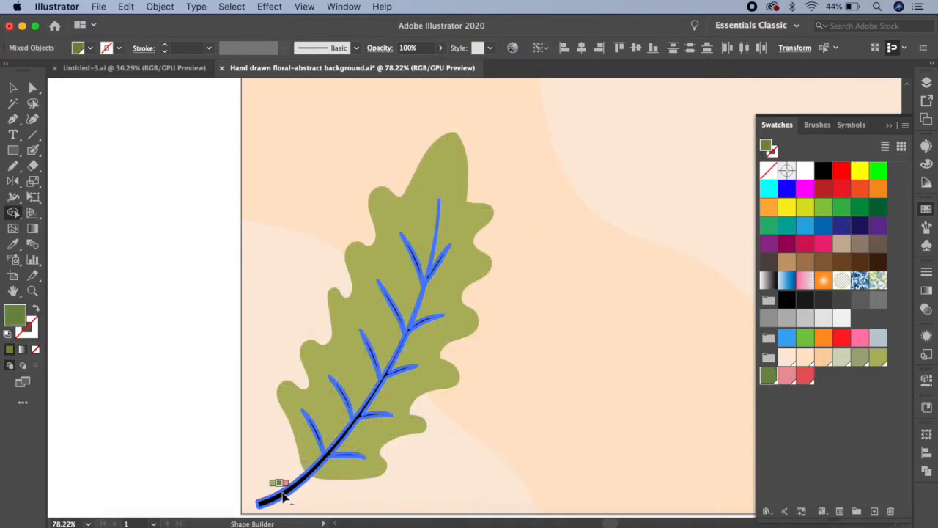
{"action": "scroll", "coordinate": [329, 465], "scroll_direction": "up", "scroll_amount": 5}
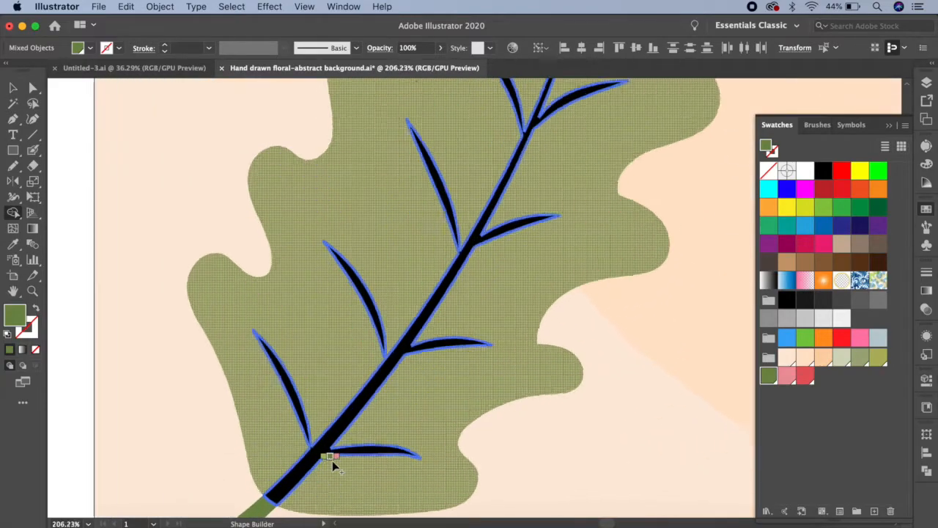
{"action": "left_click", "coordinate": [278, 498]}
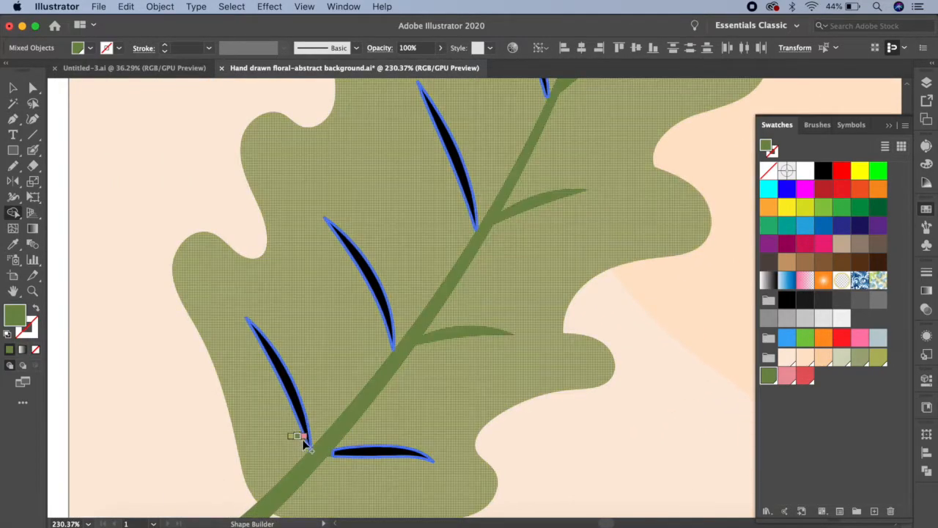
{"action": "left_click", "coordinate": [302, 427]}
{"action": "left_click", "coordinate": [351, 452]}
{"action": "left_click", "coordinate": [385, 291]}
{"action": "left_click", "coordinate": [457, 153]}
{"action": "left_click_drag", "start_coordinate": [548, 162], "coordinate": [390, 500]}
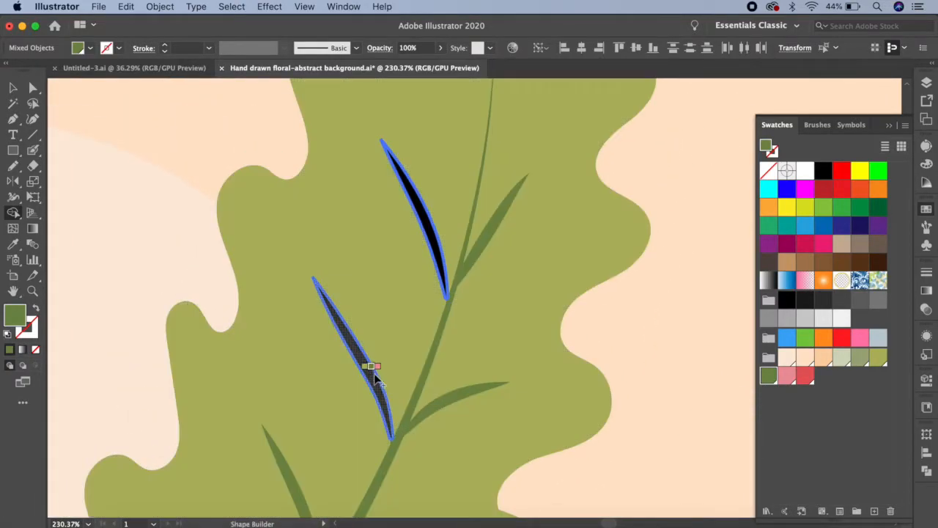
{"action": "left_click", "coordinate": [371, 371]}
{"action": "left_click", "coordinate": [429, 229]}
{"action": "left_click_drag", "start_coordinate": [520, 235], "coordinate": [498, 300]}
{"action": "scroll", "coordinate": [498, 305], "scroll_direction": "down", "scroll_amount": 8}
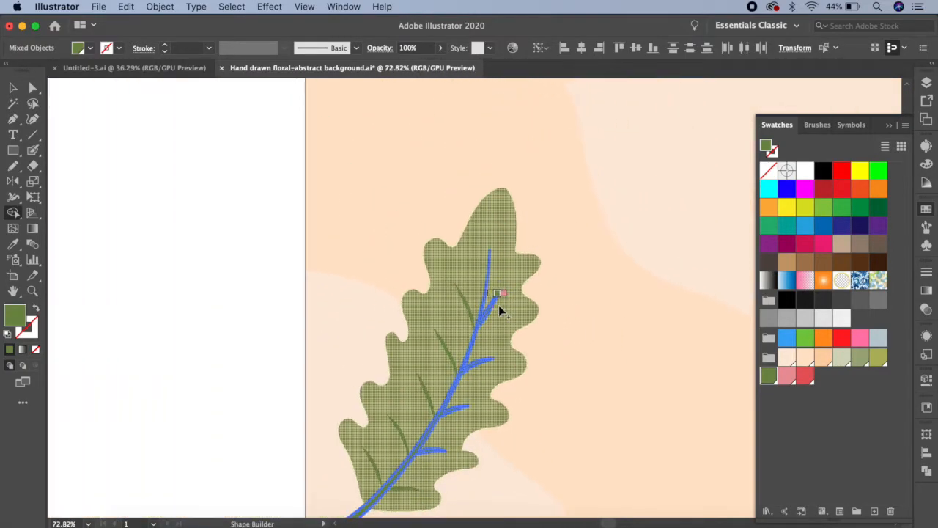
{"action": "left_click", "coordinate": [12, 86]}
{"action": "left_click", "coordinate": [285, 242]}
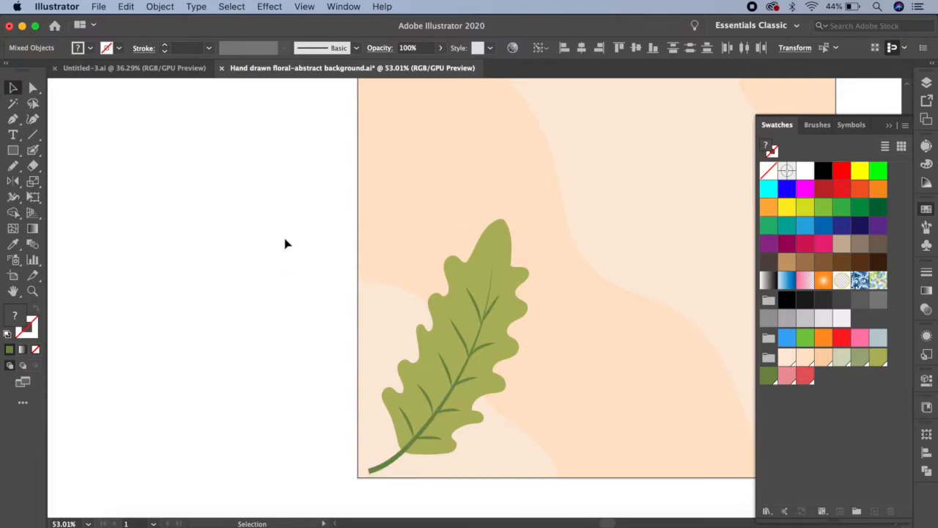
Step: Group the whole leaf and move it off the artboard onto the empty canvas to its left
{"action": "left_click_drag", "start_coordinate": [565, 372], "coordinate": [489, 377]}
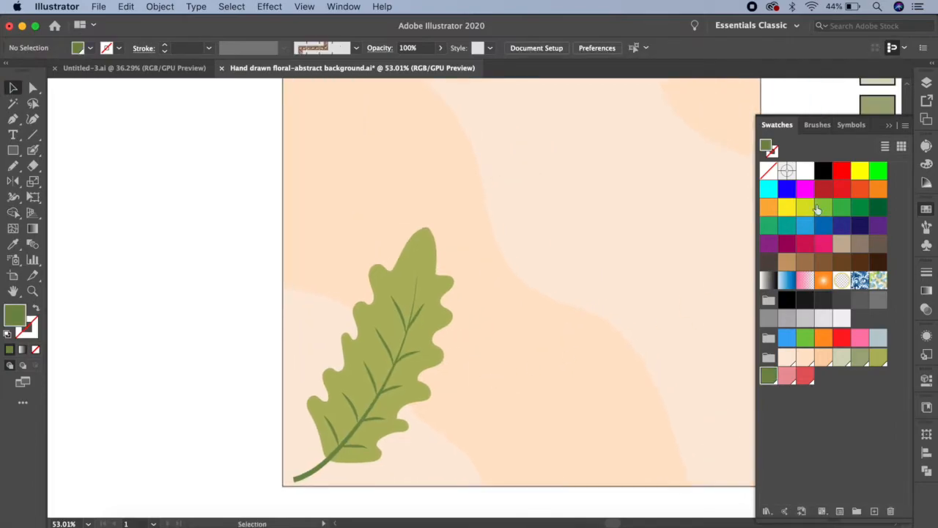
{"action": "scroll", "coordinate": [471, 283], "scroll_direction": "down", "scroll_amount": 2}
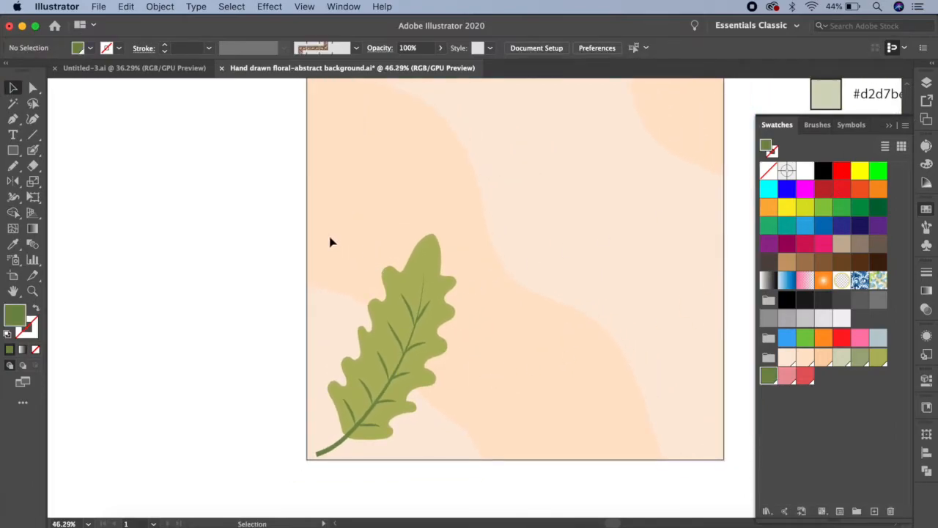
{"action": "left_click_drag", "start_coordinate": [379, 451], "coordinate": [480, 455]}
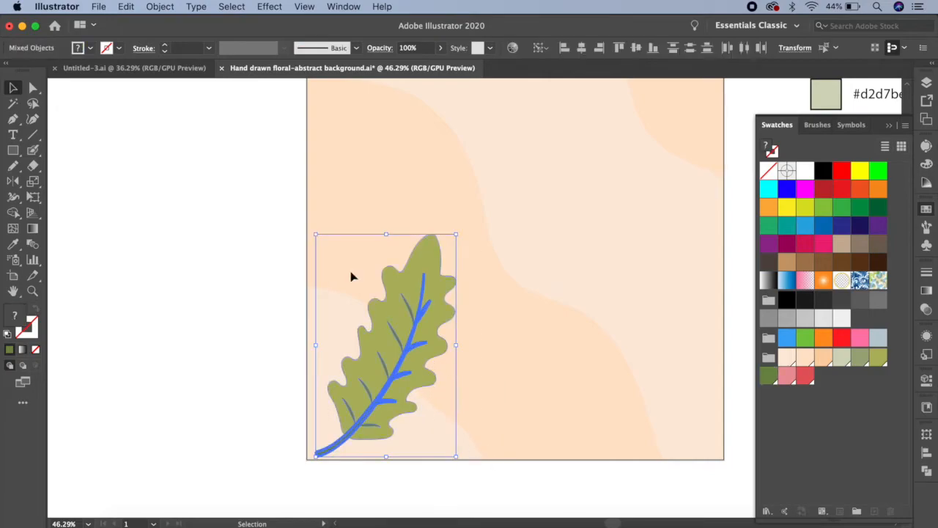
{"action": "left_click", "coordinate": [159, 6]}
{"action": "left_click", "coordinate": [176, 68]}
{"action": "left_click_drag", "start_coordinate": [414, 313], "coordinate": [197, 268]}
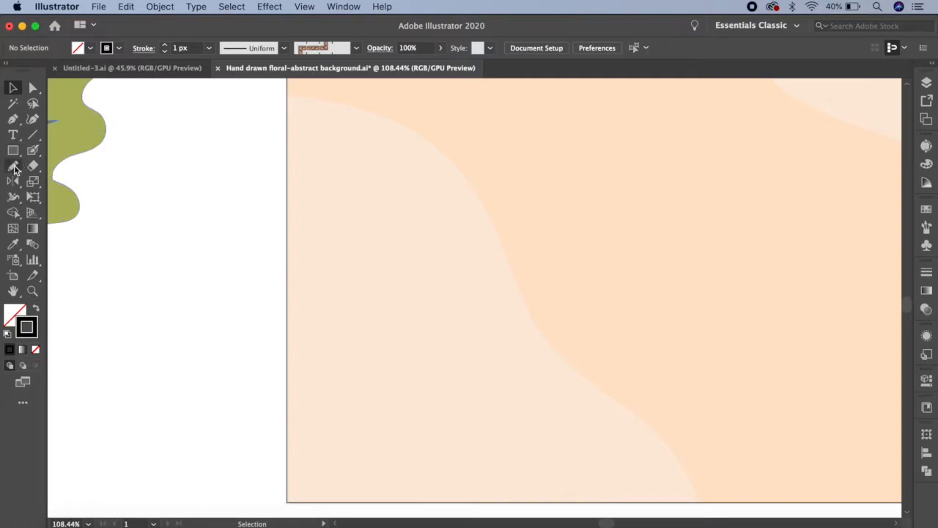
Step: Draw a curved stem with the Pencil tool in the artboard's lower-left corner and a row of small oval leaves along its upper-left side to the tip
{"action": "left_click", "coordinate": [14, 169]}
{"action": "mouse_move", "coordinate": [342, 475]}
{"action": "left_mouse_down"}
{"action": "mouse_move", "coordinate": [426, 427]}
{"action": "mouse_move", "coordinate": [486, 356]}
{"action": "mouse_move", "coordinate": [518, 286]}
{"action": "mouse_move", "coordinate": [519, 248]}
{"action": "left_mouse_up"}
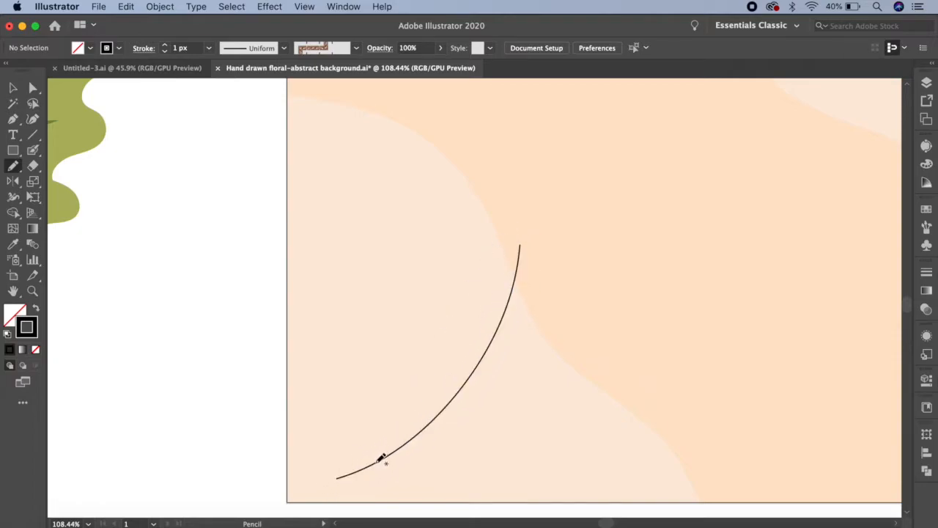
{"action": "mouse_move", "coordinate": [380, 459]}
{"action": "left_mouse_down"}
{"action": "mouse_move", "coordinate": [357, 444]}
{"action": "mouse_move", "coordinate": [352, 412]}
{"action": "mouse_move", "coordinate": [372, 417]}
{"action": "mouse_move", "coordinate": [380, 463]}
{"action": "mouse_move", "coordinate": [390, 386]}
{"action": "mouse_move", "coordinate": [415, 439]}
{"action": "mouse_move", "coordinate": [432, 410]}
{"action": "mouse_move", "coordinate": [415, 374]}
{"action": "mouse_move", "coordinate": [423, 367]}
{"action": "mouse_move", "coordinate": [437, 379]}
{"action": "mouse_move", "coordinate": [440, 412]}
{"action": "left_mouse_up"}
{"action": "mouse_move", "coordinate": [466, 383]}
{"action": "left_mouse_down"}
{"action": "mouse_move", "coordinate": [442, 352]}
{"action": "mouse_move", "coordinate": [454, 349]}
{"action": "mouse_move", "coordinate": [466, 384]}
{"action": "left_mouse_up"}
{"action": "mouse_move", "coordinate": [487, 349]}
{"action": "left_mouse_down"}
{"action": "mouse_move", "coordinate": [472, 315]}
{"action": "mouse_move", "coordinate": [488, 321]}
{"action": "mouse_move", "coordinate": [490, 346]}
{"action": "left_mouse_up"}
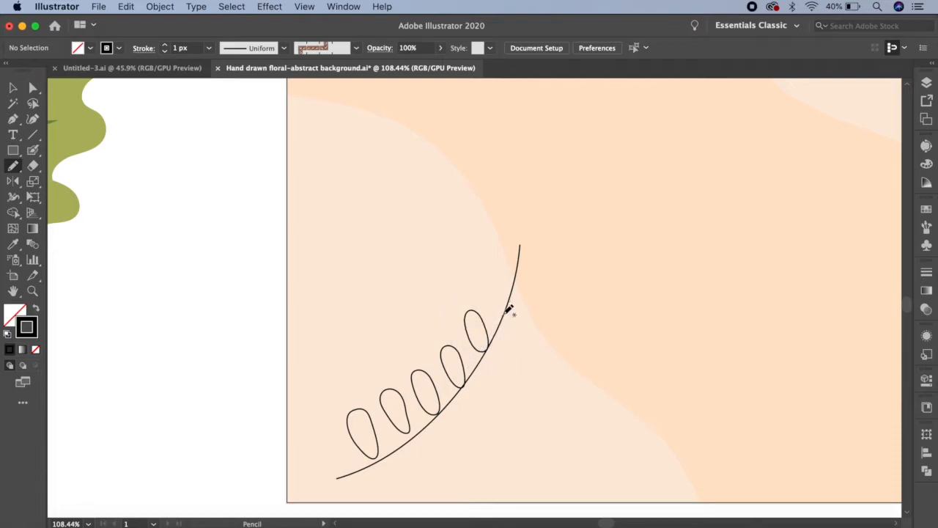
{"action": "mouse_move", "coordinate": [505, 309]}
{"action": "left_mouse_down"}
{"action": "mouse_move", "coordinate": [480, 288]}
{"action": "mouse_move", "coordinate": [485, 276]}
{"action": "mouse_move", "coordinate": [505, 311]}
{"action": "left_mouse_up"}
{"action": "mouse_move", "coordinate": [519, 275]}
{"action": "left_mouse_down"}
{"action": "mouse_move", "coordinate": [499, 252]}
{"action": "mouse_move", "coordinate": [510, 249]}
{"action": "mouse_move", "coordinate": [519, 277]}
{"action": "left_mouse_up"}
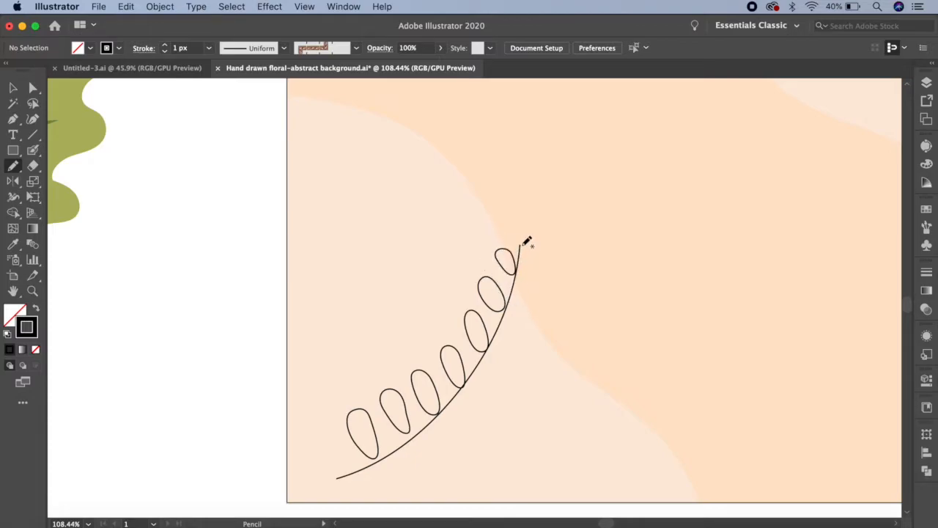
{"action": "mouse_move", "coordinate": [522, 244]}
{"action": "left_mouse_down"}
{"action": "mouse_move", "coordinate": [520, 222]}
{"action": "mouse_move", "coordinate": [530, 217]}
{"action": "mouse_move", "coordinate": [525, 243]}
{"action": "mouse_move", "coordinate": [519, 236]}
{"action": "left_mouse_up"}
Step: Move the lowest oval leaf slightly down so its base touches the curved stem
{"action": "scroll", "coordinate": [528, 229], "scroll_direction": "up", "scroll_amount": 3}
{"action": "left_click_drag", "start_coordinate": [520, 365], "coordinate": [611, 182]}
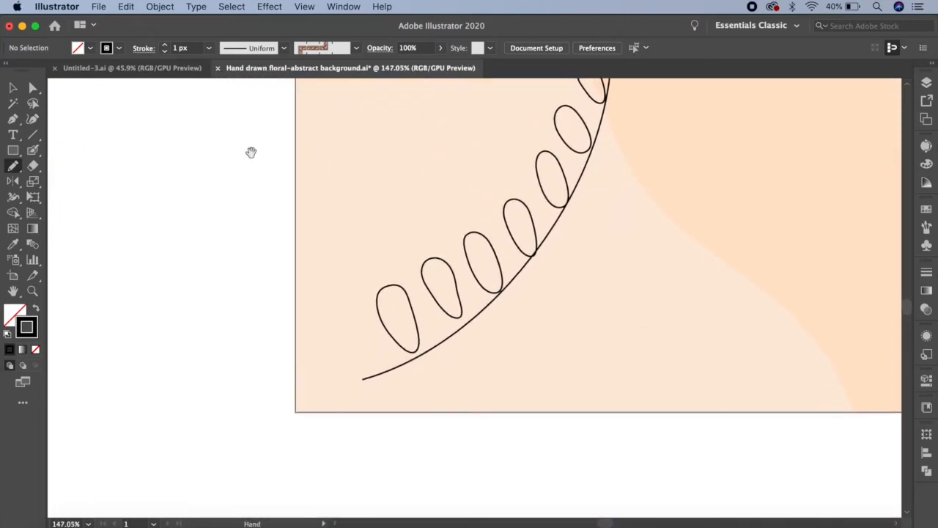
{"action": "left_click", "coordinate": [11, 89]}
{"action": "scroll", "coordinate": [516, 347], "scroll_direction": "up", "scroll_amount": 3}
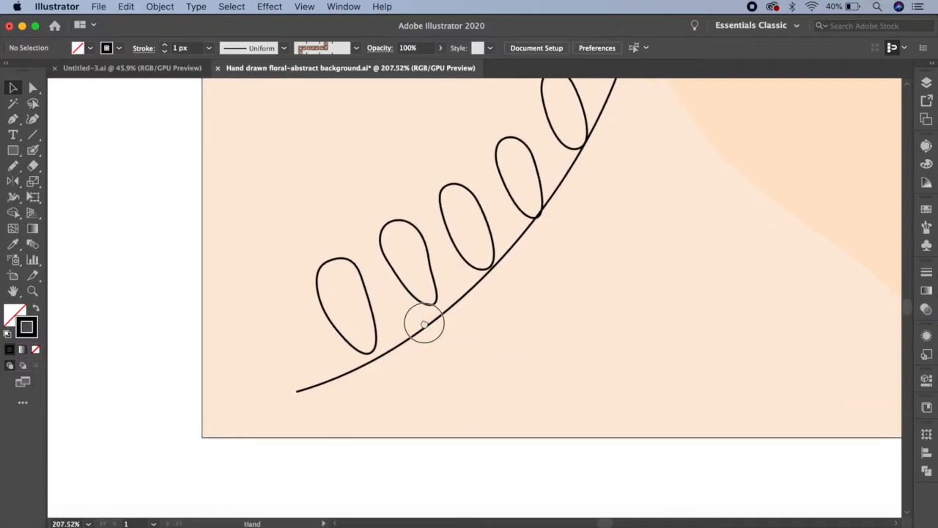
{"action": "left_click_drag", "start_coordinate": [425, 320], "coordinate": [383, 375]}
{"action": "left_click_drag", "start_coordinate": [311, 320], "coordinate": [315, 327]}
Step: Reflect a copy of the lowest leaf across the stem about its base point at an angle of 41°
{"action": "left_click_drag", "start_coordinate": [11, 183], "coordinate": [79, 199]}
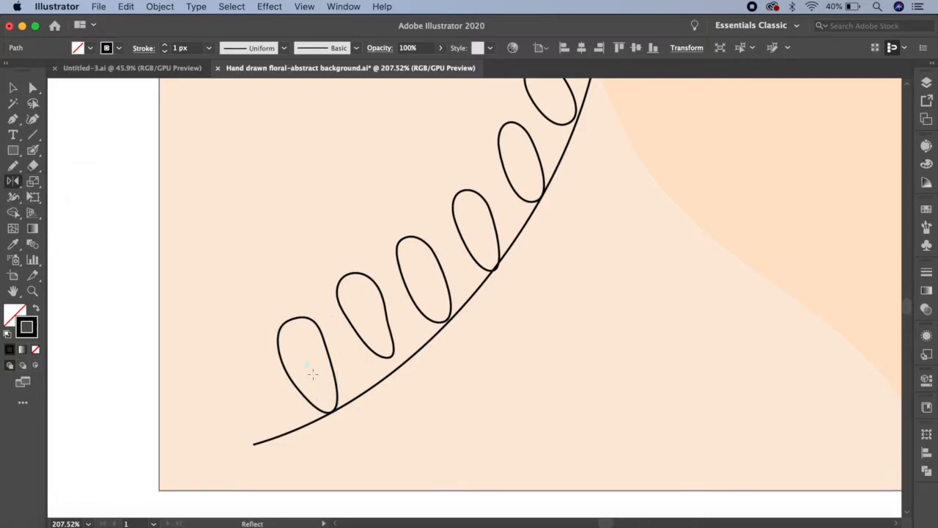
{"action": "left_click_drag", "start_coordinate": [308, 364], "coordinate": [333, 415]}
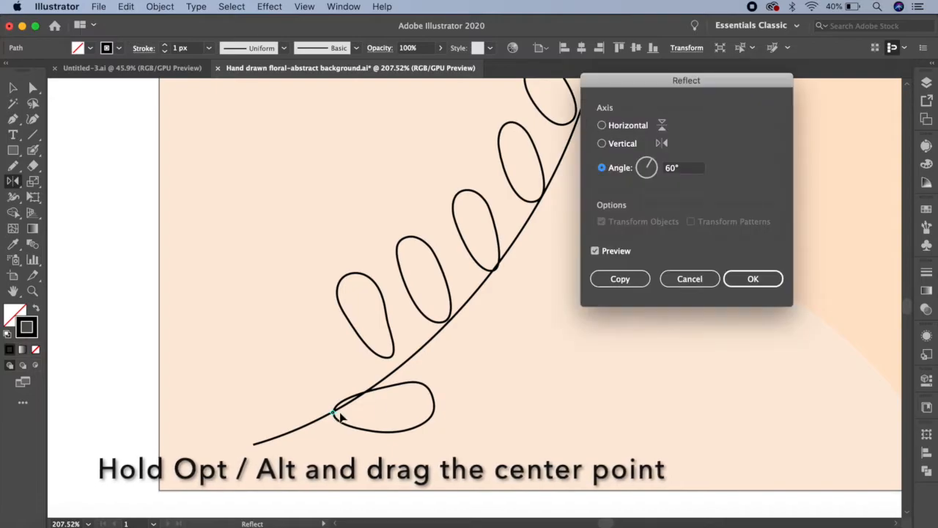
{"action": "left_click", "coordinate": [672, 169]}
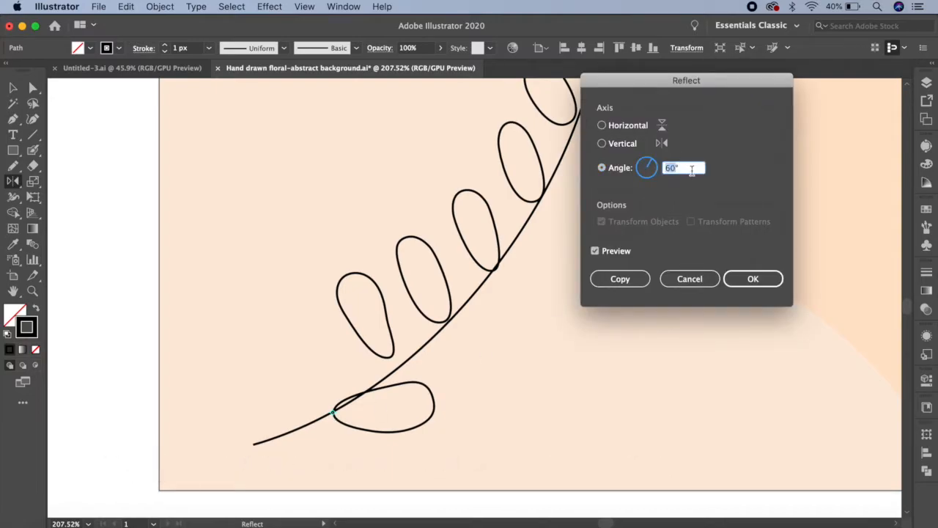
{"action": "key", "text": "Down"}
{"action": "key", "text": "Down"}
{"action": "key", "text": "Down"}
{"action": "key", "text": "Down"}
{"action": "key", "text": "Down"}
{"action": "key", "text": "Down"}
{"action": "key", "text": "Down"}
{"action": "key", "text": "Down"}
{"action": "key", "text": "Down"}
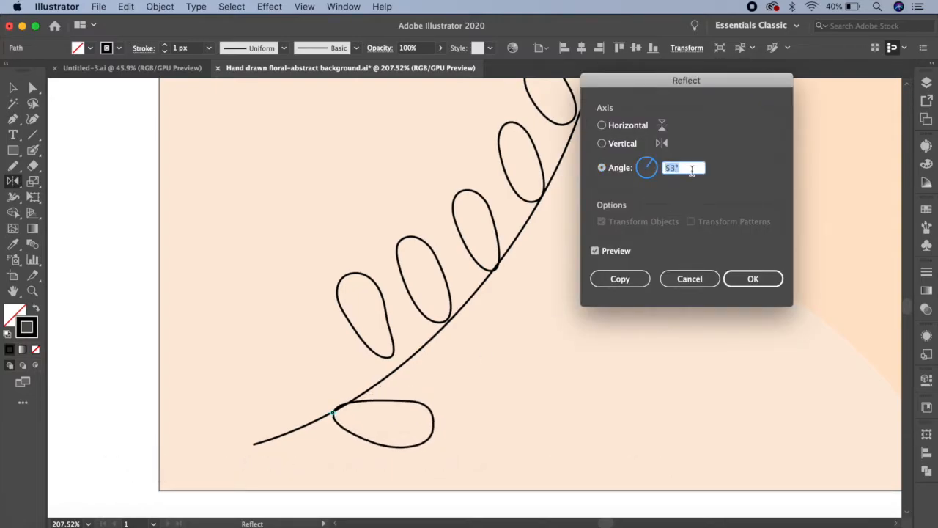
{"action": "key", "text": "Down"}
{"action": "key", "text": "Down"}
{"action": "key", "text": "Down"}
{"action": "key", "text": "Down"}
{"action": "key", "text": "Down"}
{"action": "key", "text": "Down"}
{"action": "key", "text": "Down"}
{"action": "key", "text": "Down"}
{"action": "key", "text": "Down"}
{"action": "key", "text": "Down"}
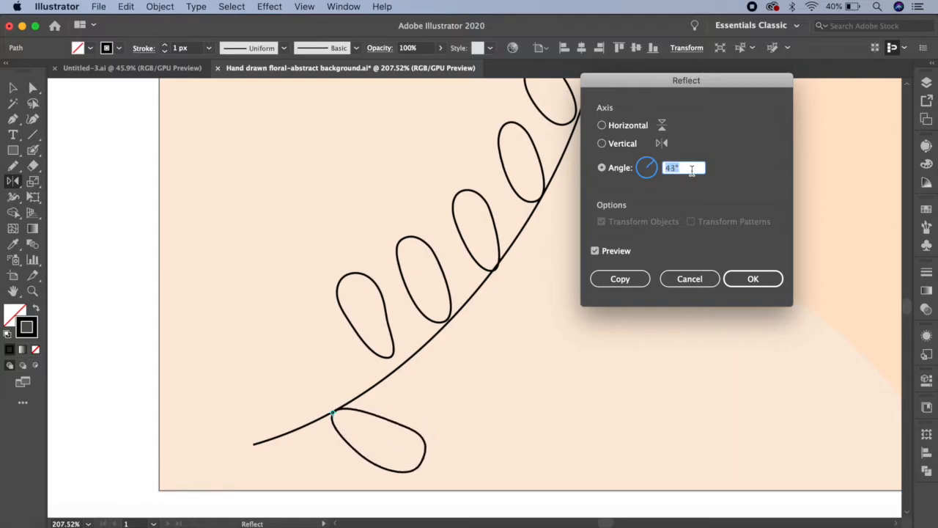
{"action": "left_click", "coordinate": [637, 279]}
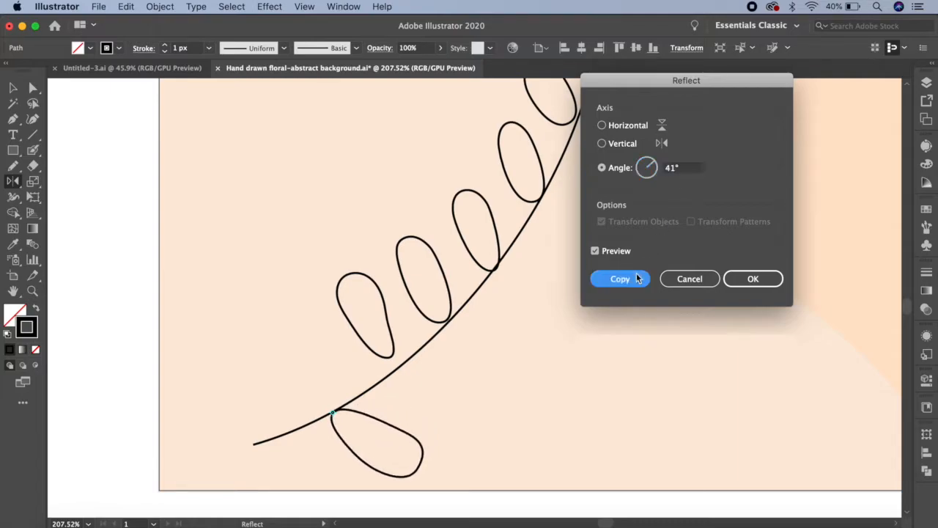
Step: Move the second leaf from the stem's base down onto the stem and reflect a copy about its base point at 47°
{"action": "left_click", "coordinate": [14, 88]}
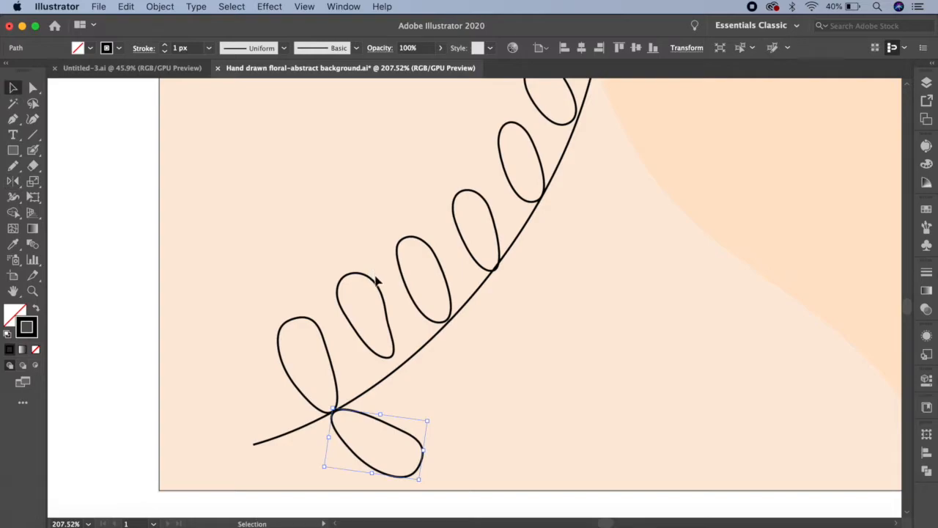
{"action": "left_click_drag", "start_coordinate": [374, 284], "coordinate": [376, 296]}
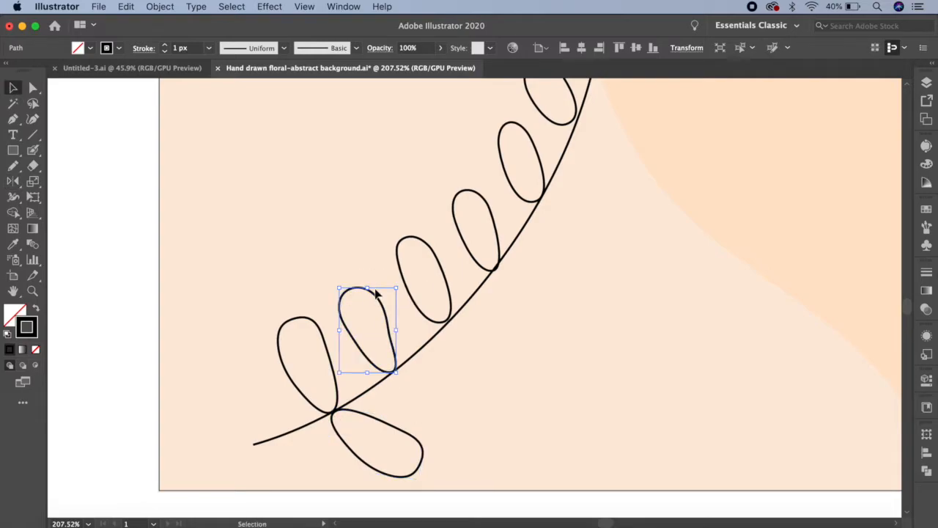
{"action": "left_click", "coordinate": [13, 183]}
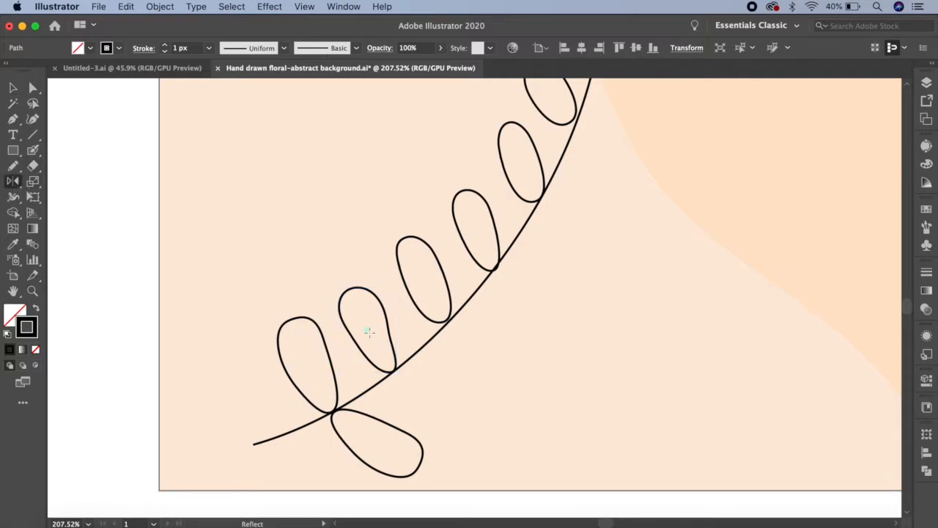
{"action": "left_click_drag", "start_coordinate": [367, 328], "coordinate": [393, 369], "text": "alt"}
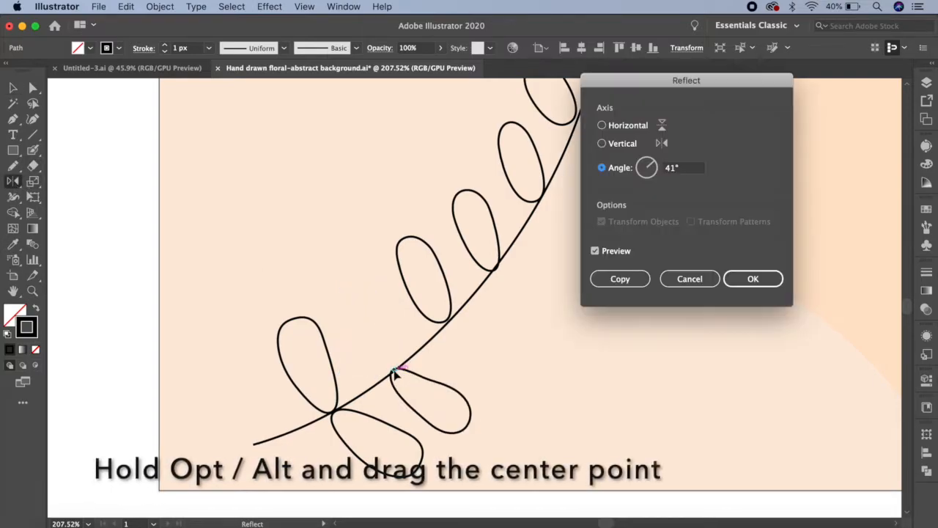
{"action": "left_click", "coordinate": [671, 168]}
{"action": "key", "text": "Up"}
{"action": "key", "text": "Up"}
{"action": "key", "text": "Up"}
{"action": "key", "text": "Up"}
{"action": "key", "text": "Up"}
{"action": "key", "text": "Up"}
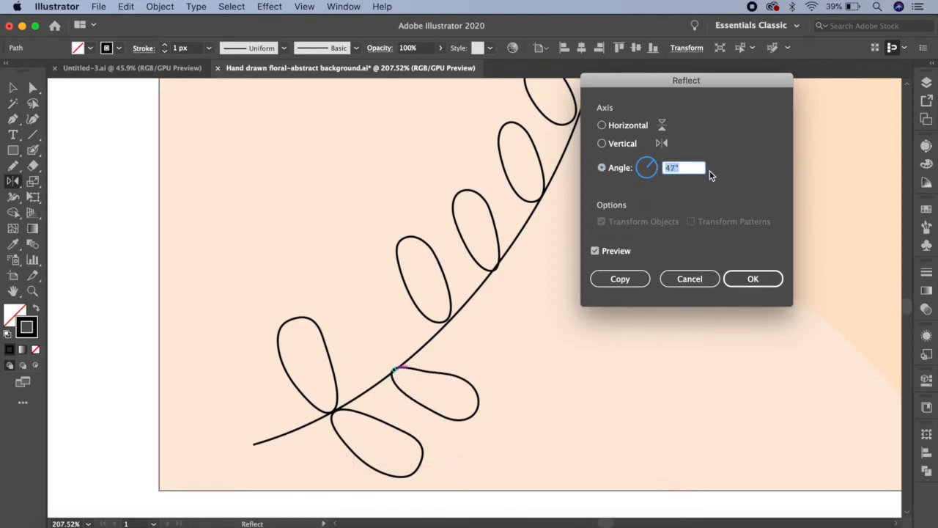
{"action": "left_click", "coordinate": [613, 282]}
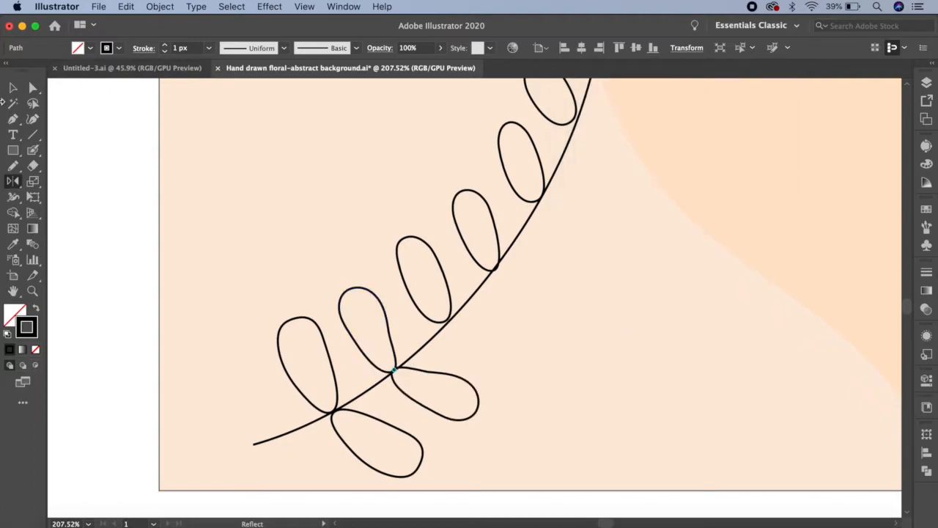
Step: Nudge the third leaf down slightly and reflect a copy of it across the stem about its base point at 47°
{"action": "left_click", "coordinate": [12, 89]}
{"action": "left_click", "coordinate": [421, 244]}
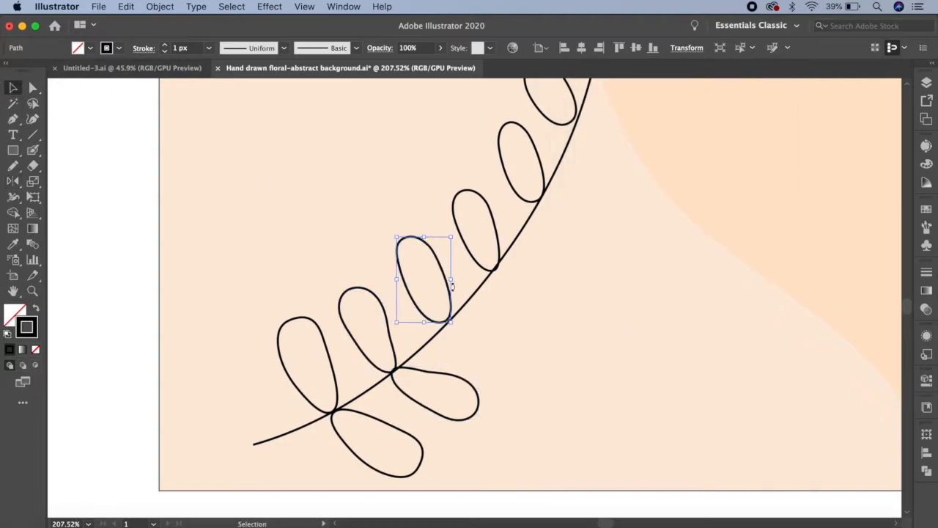
{"action": "key", "text": "Down"}
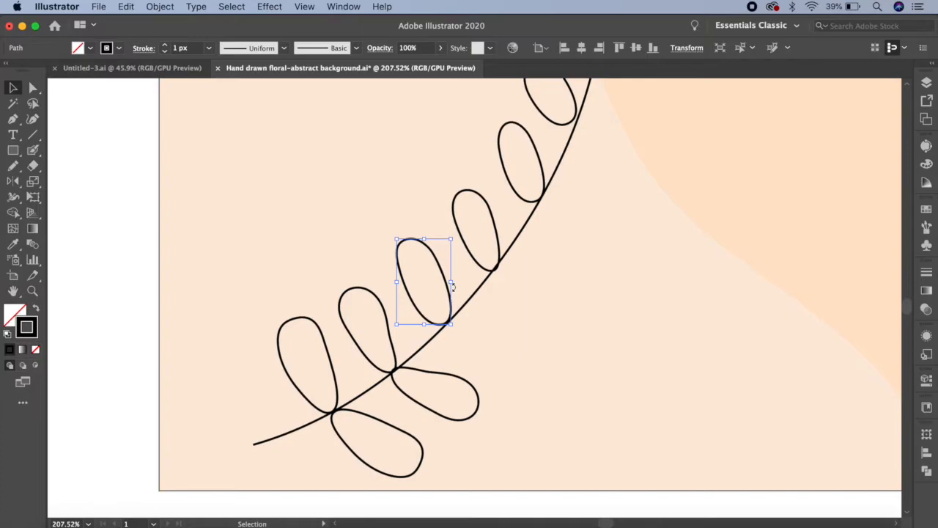
{"action": "left_click", "coordinate": [16, 183]}
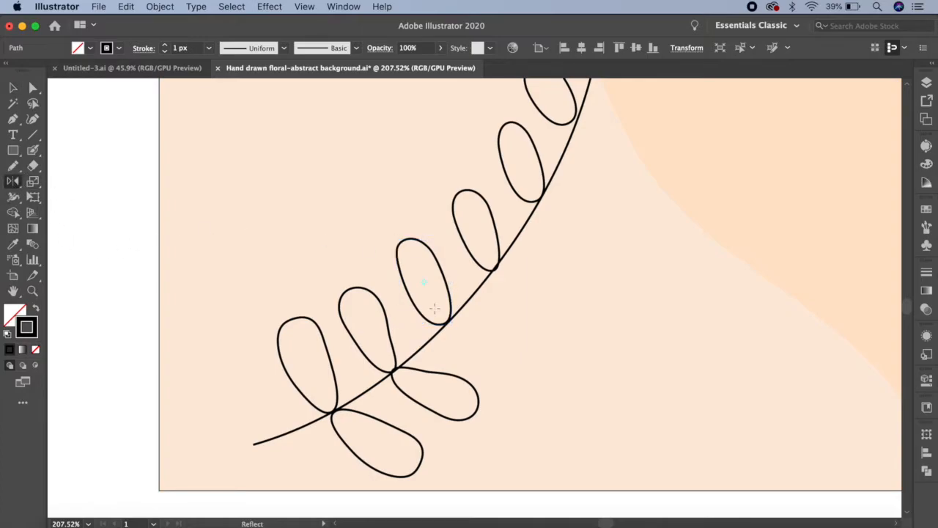
{"action": "left_click_drag", "start_coordinate": [425, 283], "coordinate": [448, 318]}
{"action": "left_click", "coordinate": [625, 281]}
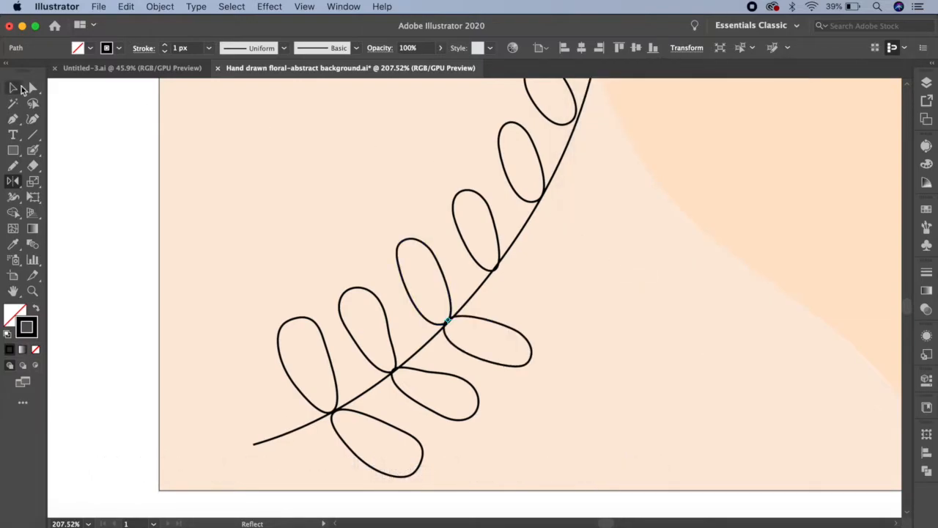
Step: Reflect a copy of the fourth leaf across the stem about its base point at 47°
{"action": "left_click", "coordinate": [13, 89]}
{"action": "scroll", "coordinate": [477, 294], "scroll_direction": "up", "scroll_amount": 5}
{"action": "scroll", "coordinate": [477, 293], "scroll_direction": "right", "scroll_amount": 5}
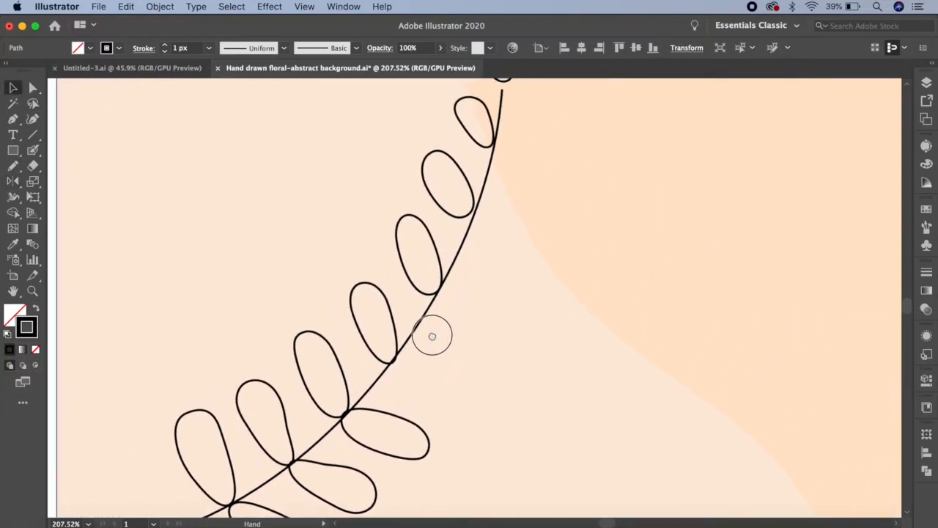
{"action": "left_click", "coordinate": [391, 310]}
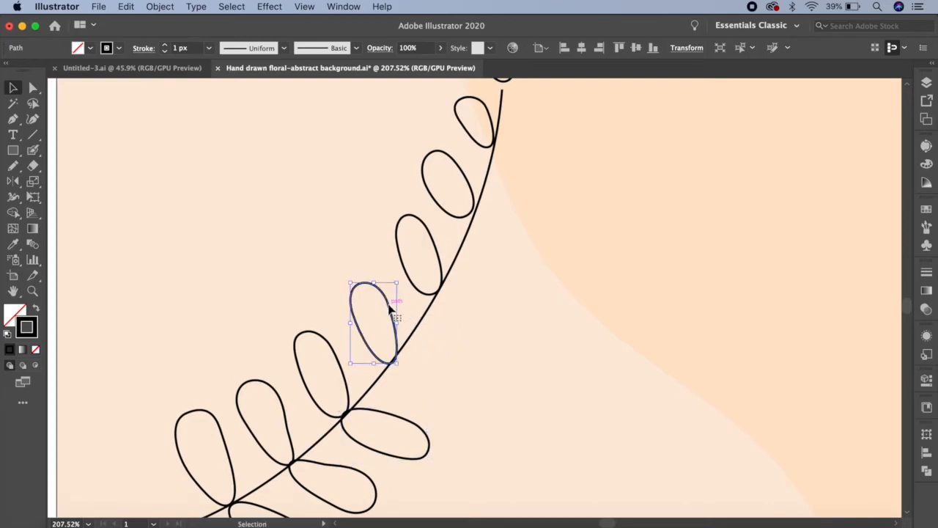
{"action": "left_click", "coordinate": [13, 181]}
{"action": "left_click_drag", "start_coordinate": [374, 322], "coordinate": [394, 359]}
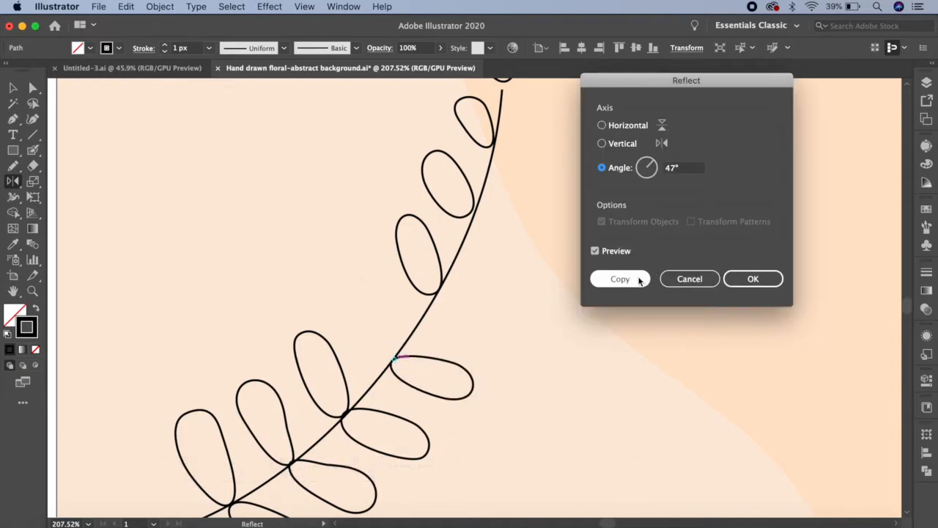
{"action": "left_click", "coordinate": [620, 279]}
Step: Reflect a copy of the fifth leaf across the stem about its base point at an angle of 51°
{"action": "left_click", "coordinate": [12, 91]}
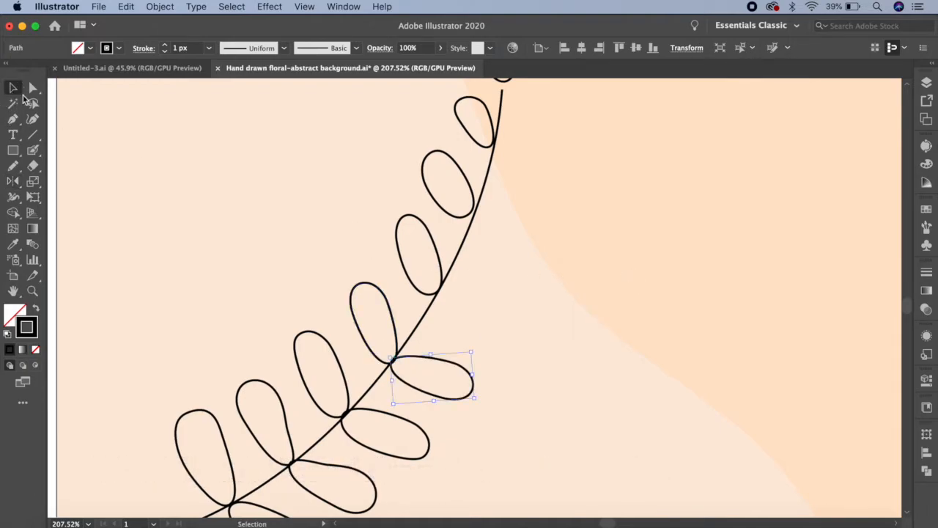
{"action": "left_click", "coordinate": [439, 252]}
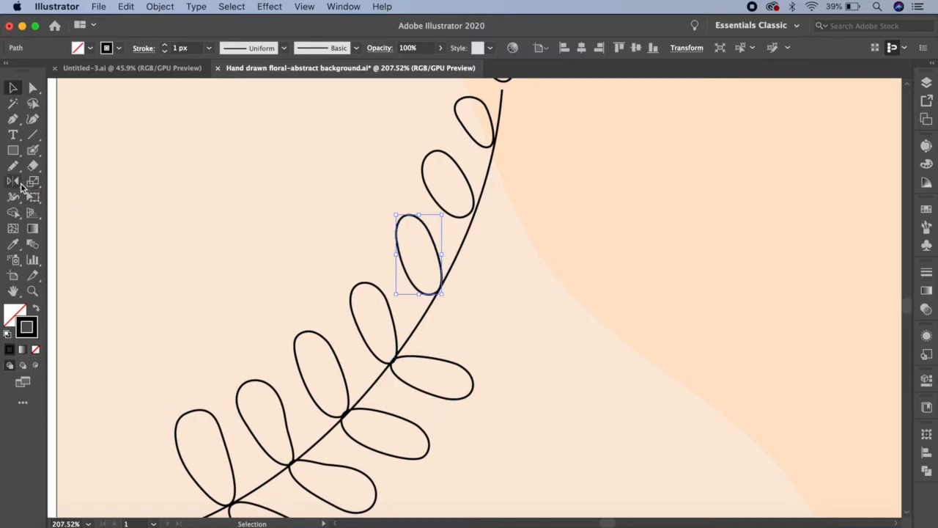
{"action": "left_click", "coordinate": [16, 182]}
{"action": "left_click_drag", "start_coordinate": [418, 255], "coordinate": [440, 289]}
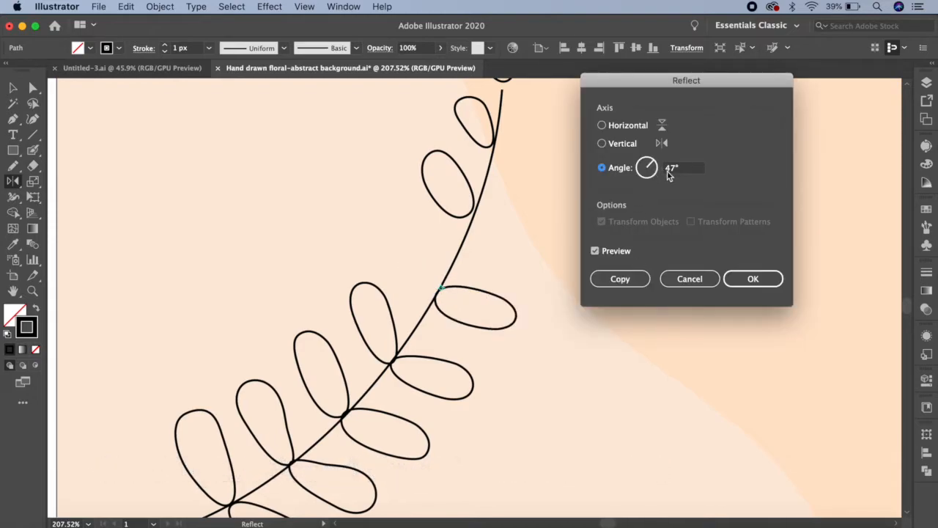
{"action": "left_click", "coordinate": [671, 170]}
{"action": "key", "text": "Up"}
{"action": "key", "text": "Up"}
{"action": "key", "text": "Up"}
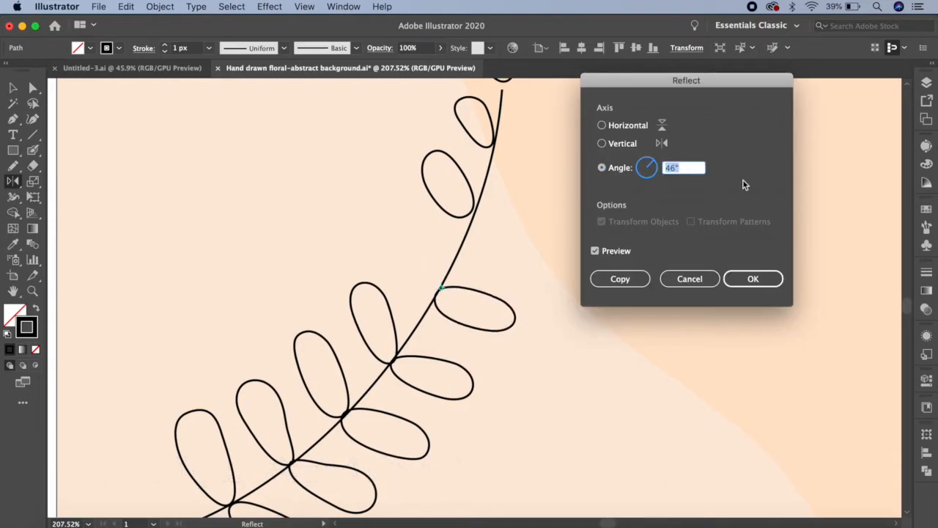
{"action": "key", "text": "Up"}
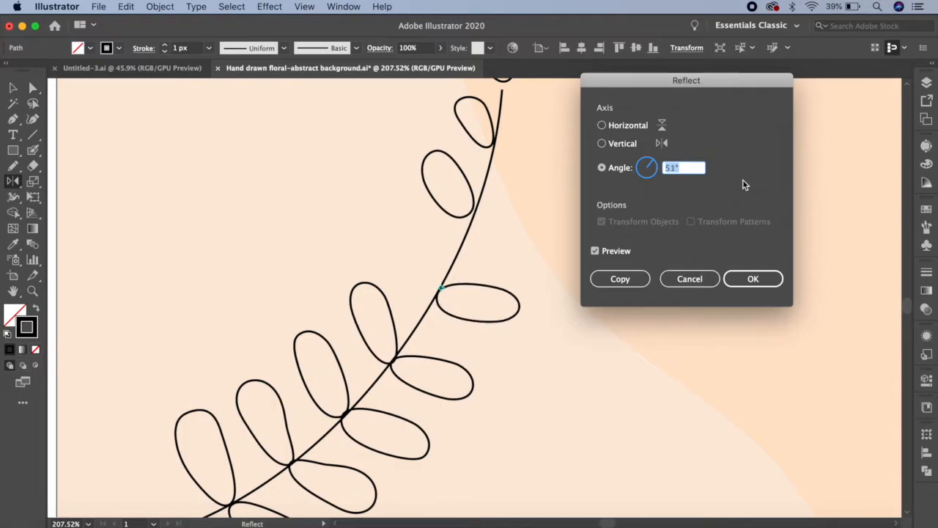
{"action": "left_click", "coordinate": [616, 277]}
Step: Move the sixth leaf onto the stem and reflect a copy of it about its base point at an angle of 70°
{"action": "left_click_drag", "start_coordinate": [572, 245], "coordinate": [564, 356]}
{"action": "left_click", "coordinate": [14, 86]}
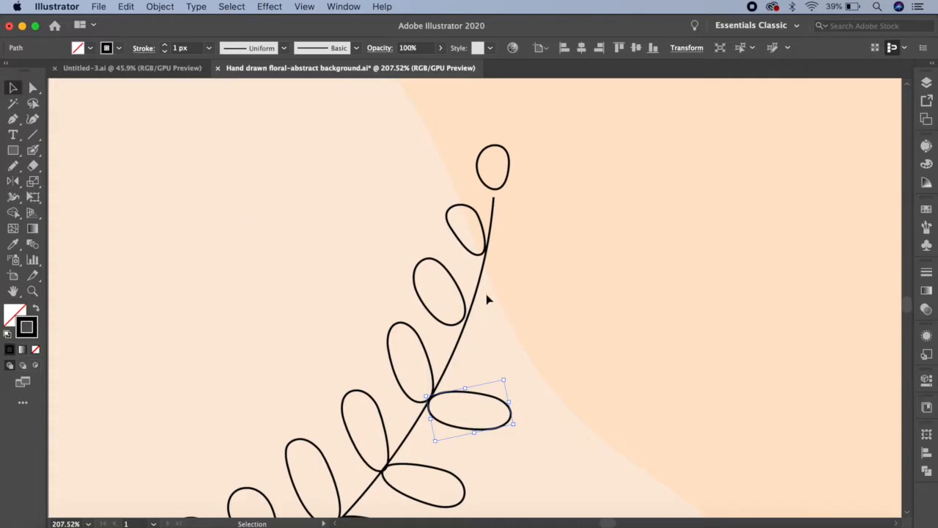
{"action": "scroll", "coordinate": [488, 299], "scroll_direction": "up", "scroll_amount": 3}
{"action": "left_click_drag", "start_coordinate": [438, 278], "coordinate": [442, 283]}
{"action": "left_click", "coordinate": [12, 182]}
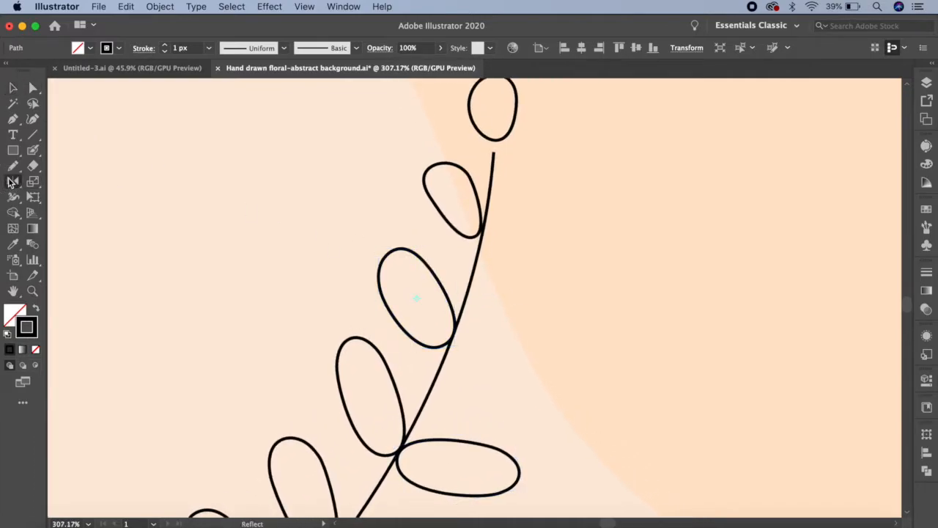
{"action": "left_click_drag", "start_coordinate": [421, 308], "coordinate": [452, 338]}
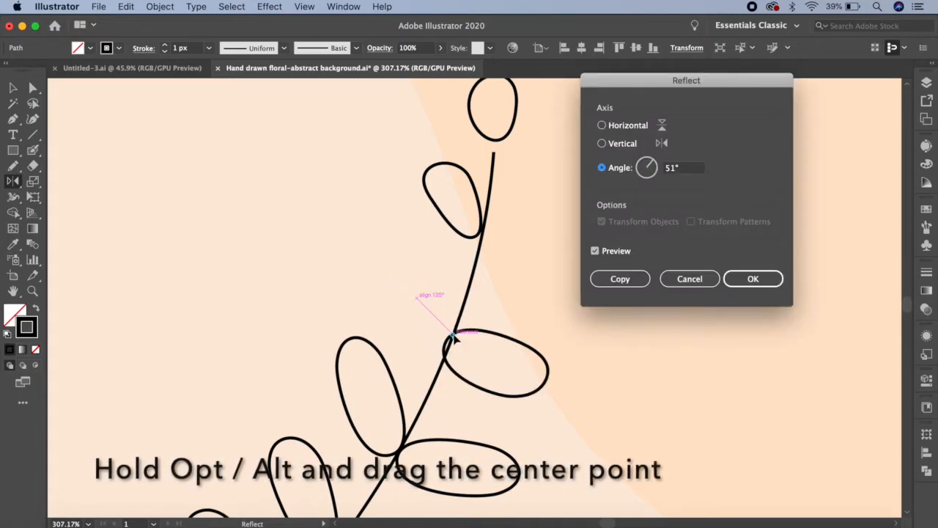
{"action": "left_click", "coordinate": [670, 168]}
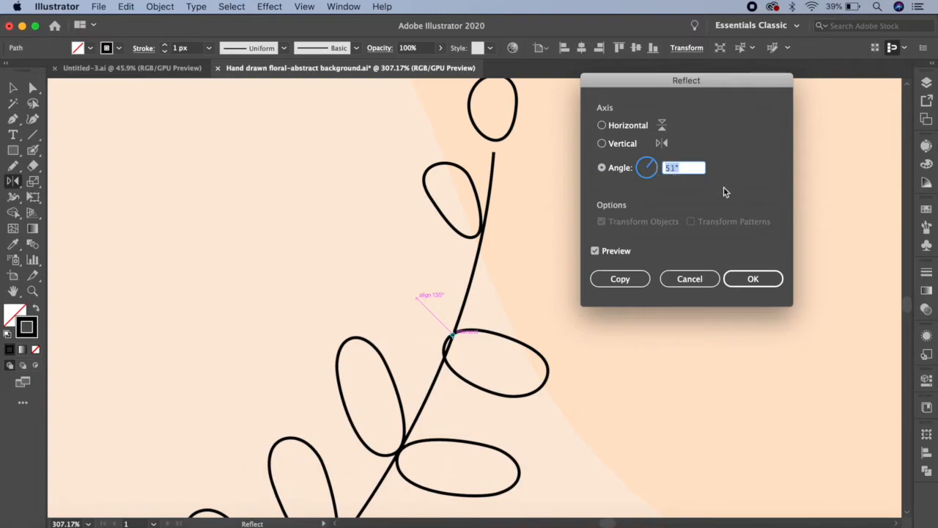
{"action": "type", "text": "70"}
{"action": "key", "text": "Tab"}
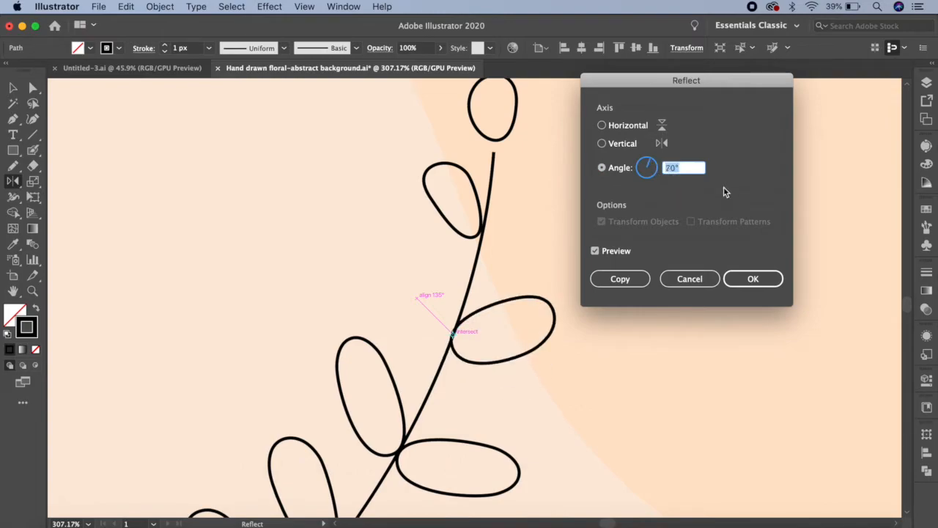
{"action": "left_click", "coordinate": [620, 278]}
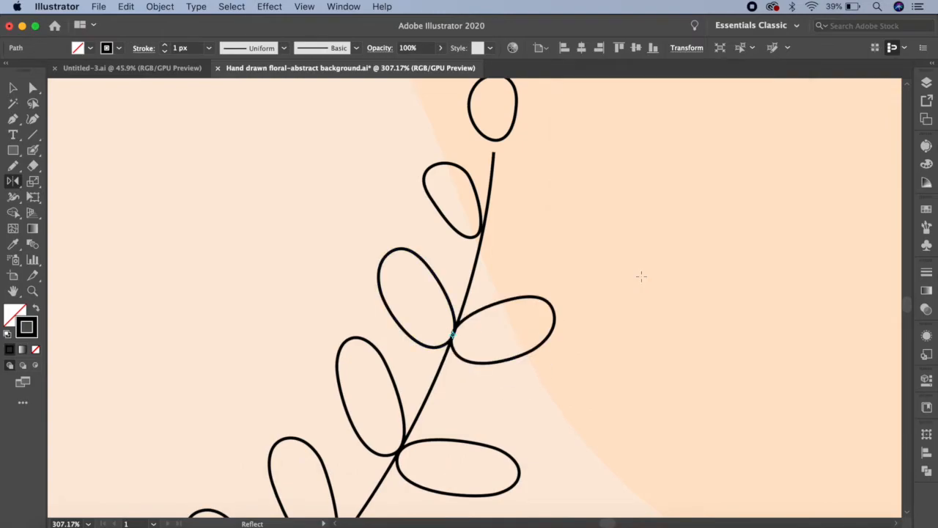
Step: Rotate the leaf below the top leaf slightly so its base meets the stem, and reflect a copy across the stem
{"action": "left_click_drag", "start_coordinate": [545, 224], "coordinate": [554, 261]}
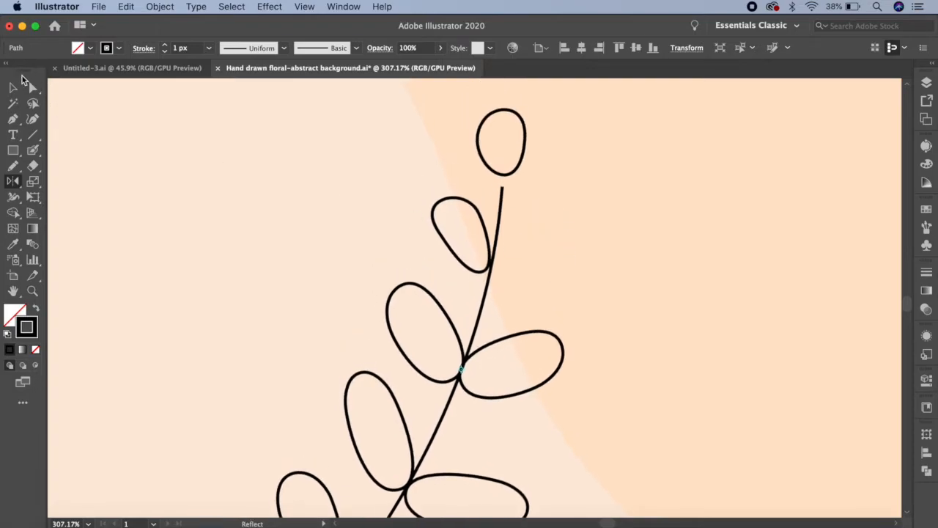
{"action": "left_click", "coordinate": [13, 87]}
{"action": "left_click", "coordinate": [481, 213]}
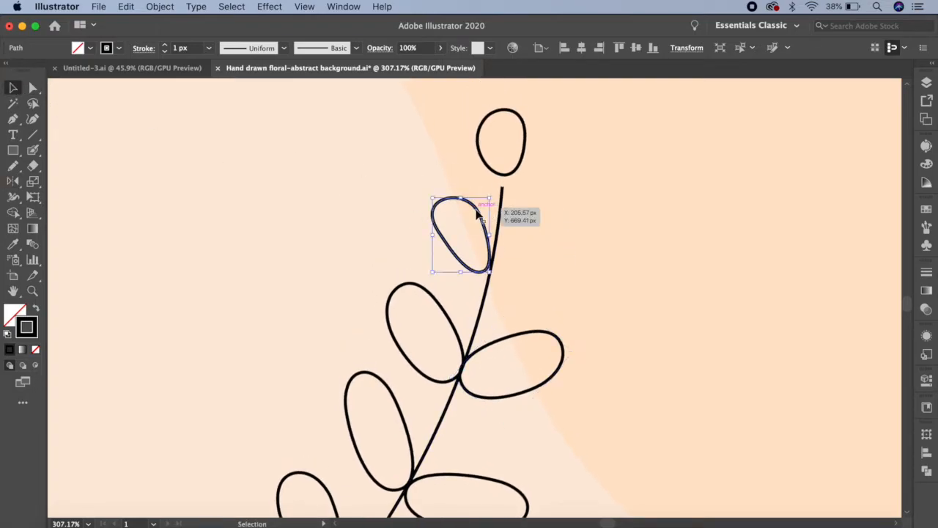
{"action": "left_click_drag", "start_coordinate": [431, 192], "coordinate": [427, 193]}
{"action": "left_click", "coordinate": [9, 184]}
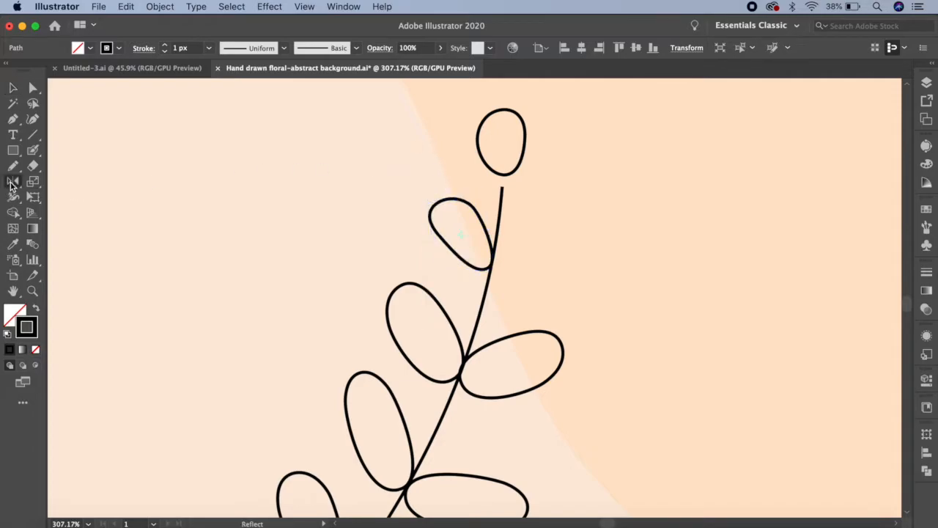
{"action": "left_click_drag", "start_coordinate": [461, 233], "coordinate": [495, 263]}
{"action": "left_click", "coordinate": [636, 281]}
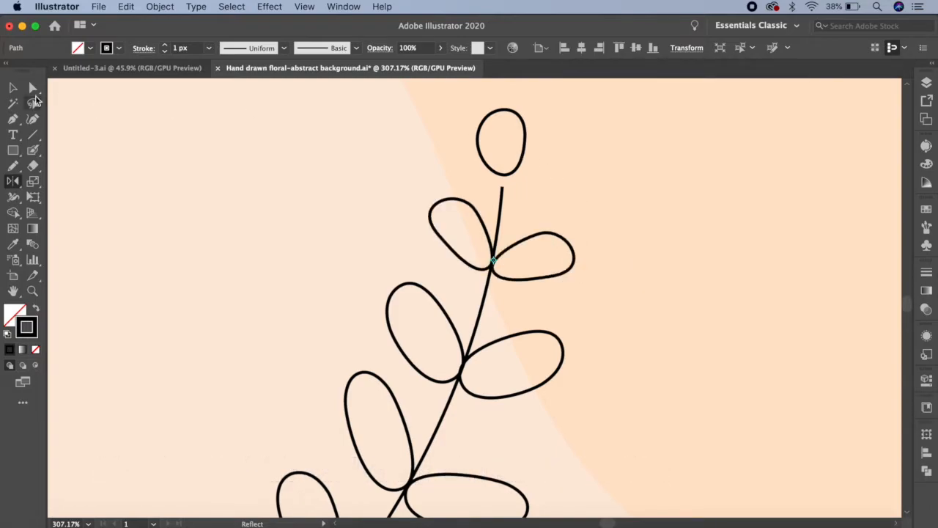
Step: Move the single top leaf down so its base touches the tip of the stem
{"action": "left_click", "coordinate": [12, 88]}
{"action": "mouse_move", "coordinate": [517, 118]}
{"action": "left_mouse_down"}
{"action": "mouse_move", "coordinate": [518, 139]}
{"action": "mouse_move", "coordinate": [529, 120]}
{"action": "left_mouse_up"}
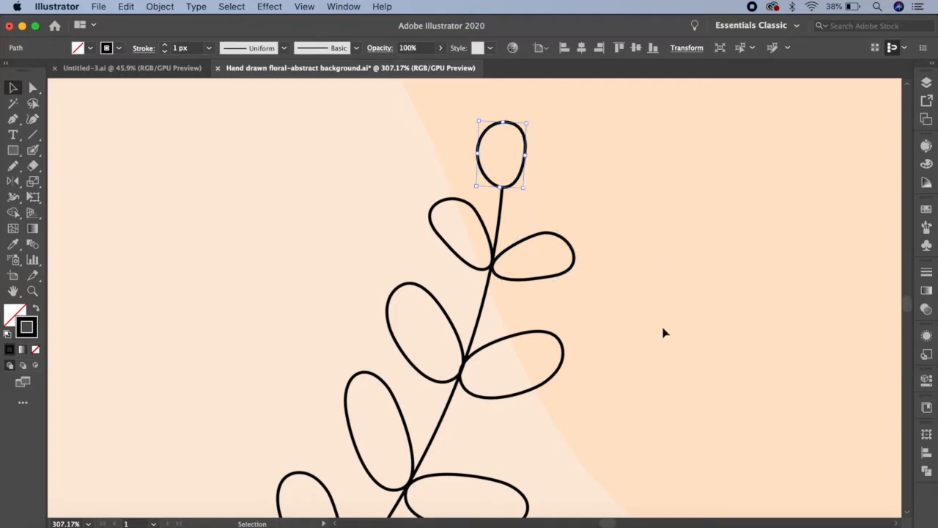
Step: Select the whole sprig and expand its fill and stroke into shapes
{"action": "scroll", "coordinate": [665, 333], "scroll_direction": "down", "scroll_amount": 5}
{"action": "left_click_drag", "start_coordinate": [665, 419], "coordinate": [614, 331]}
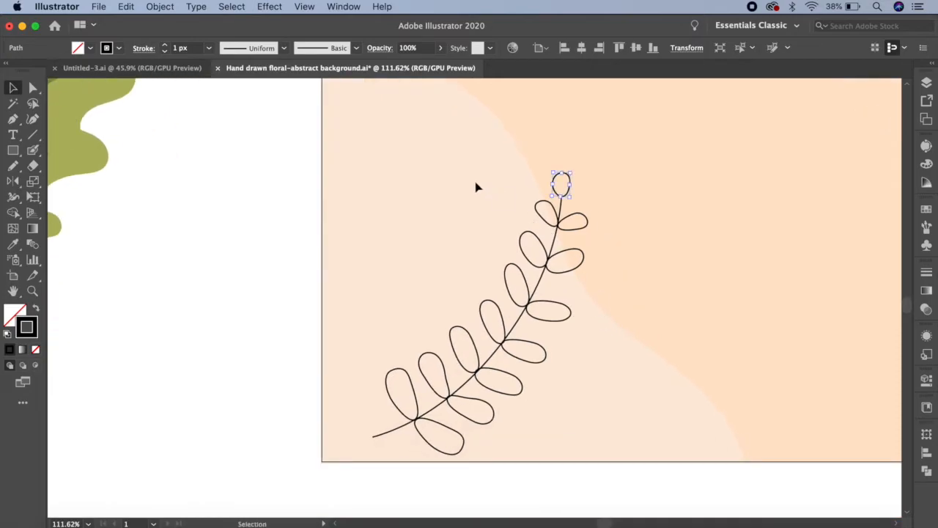
{"action": "left_click_drag", "start_coordinate": [361, 153], "coordinate": [621, 455]}
{"action": "left_click", "coordinate": [167, 9]}
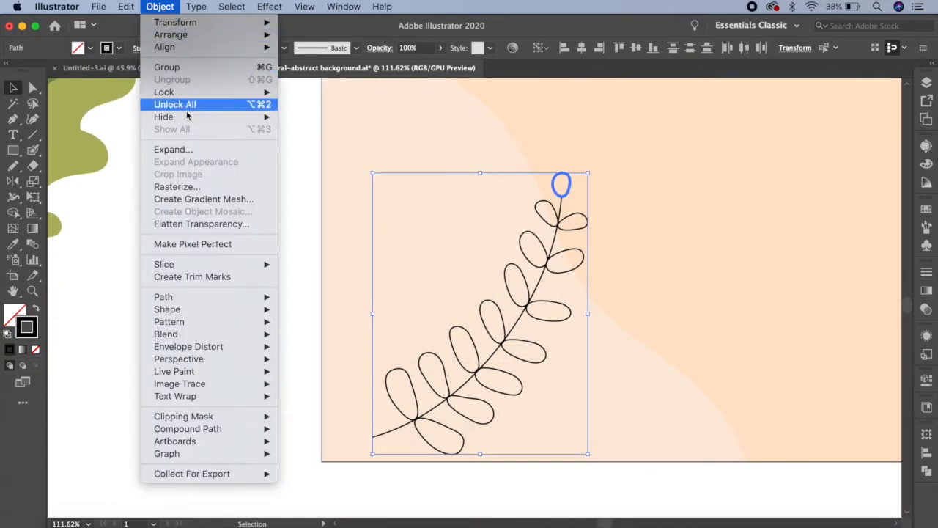
{"action": "left_click", "coordinate": [194, 150]}
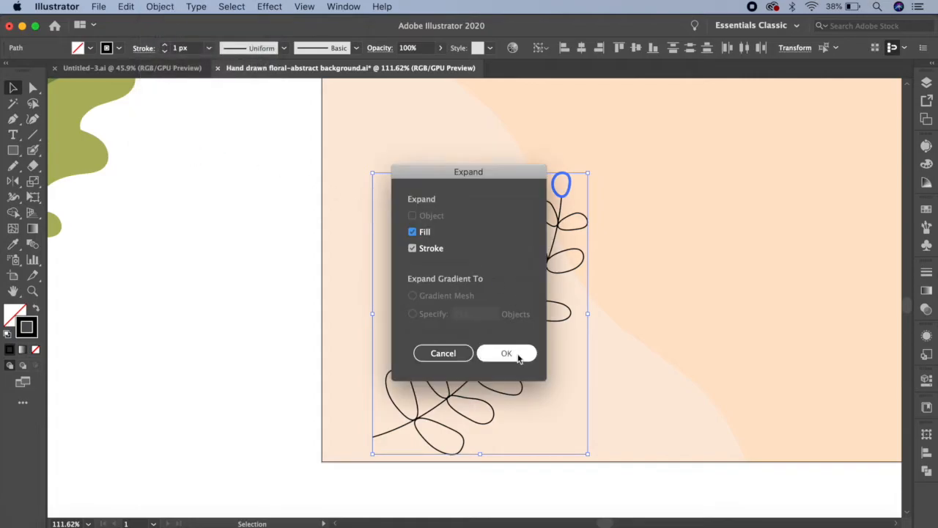
{"action": "left_click", "coordinate": [516, 355]}
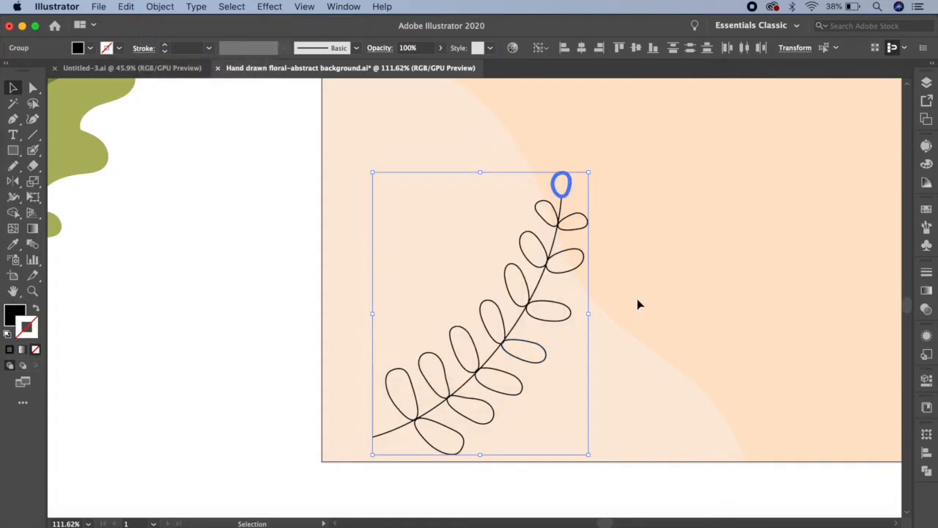
Step: Fill all the sprig's leaves on both sides of the stem with the light pink swatch using the Shape Builder
{"action": "scroll", "coordinate": [637, 304], "scroll_direction": "up", "scroll_amount": 1}
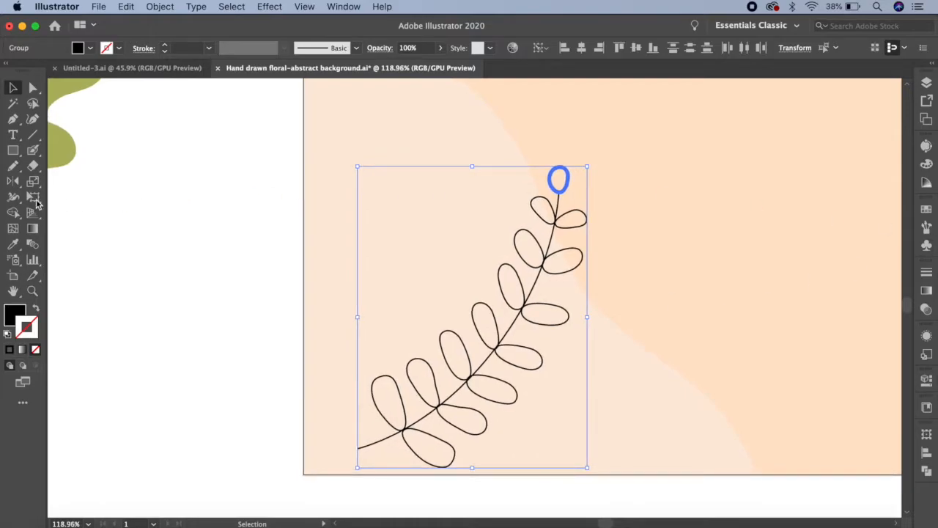
{"action": "left_click", "coordinate": [12, 214]}
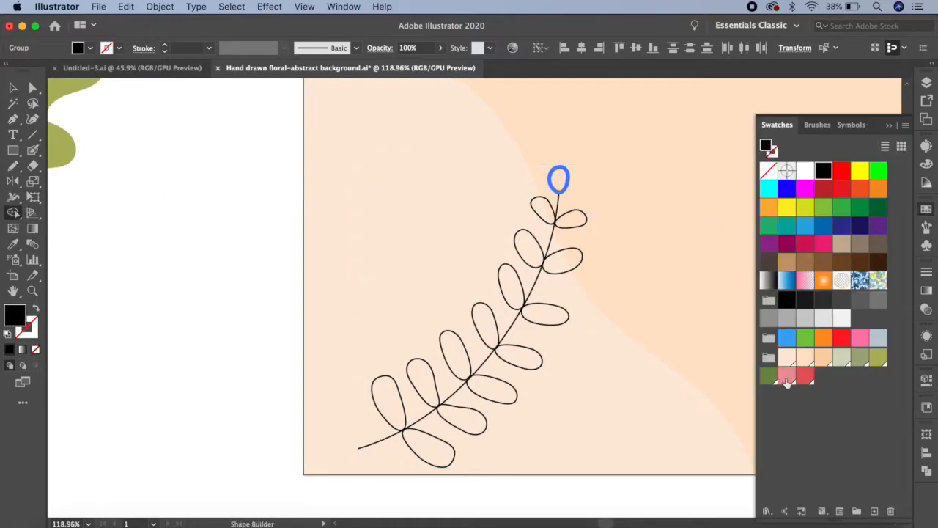
{"action": "left_click", "coordinate": [787, 379]}
{"action": "mouse_move", "coordinate": [548, 187]}
{"action": "left_mouse_down"}
{"action": "mouse_move", "coordinate": [538, 247]}
{"action": "mouse_move", "coordinate": [498, 321]}
{"action": "mouse_move", "coordinate": [372, 403]}
{"action": "left_mouse_up"}
{"action": "mouse_move", "coordinate": [415, 465]}
{"action": "left_mouse_down"}
{"action": "mouse_move", "coordinate": [501, 397]}
{"action": "mouse_move", "coordinate": [534, 353]}
{"action": "mouse_move", "coordinate": [580, 203]}
{"action": "left_mouse_up"}
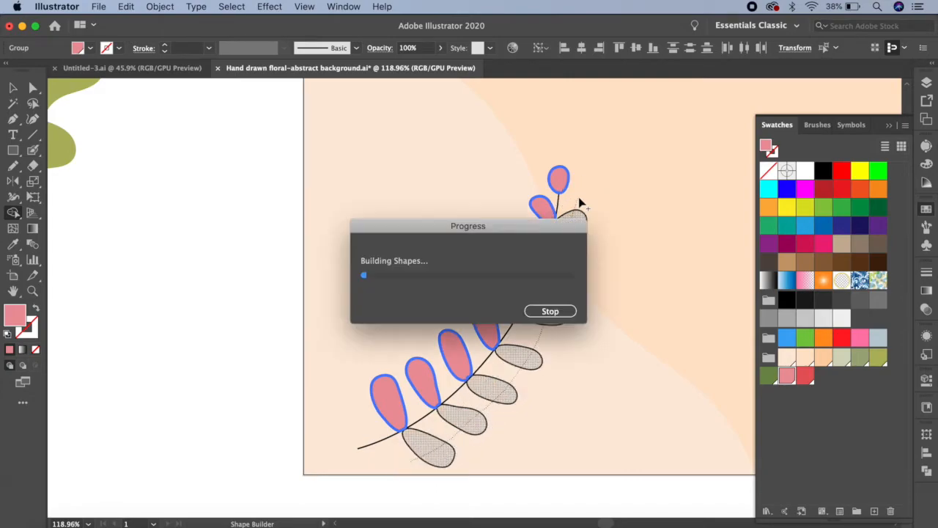
Step: Fill the stem segment between the top leaf and the uppermost leaf pair with the dark green swatch
{"action": "left_click", "coordinate": [767, 377]}
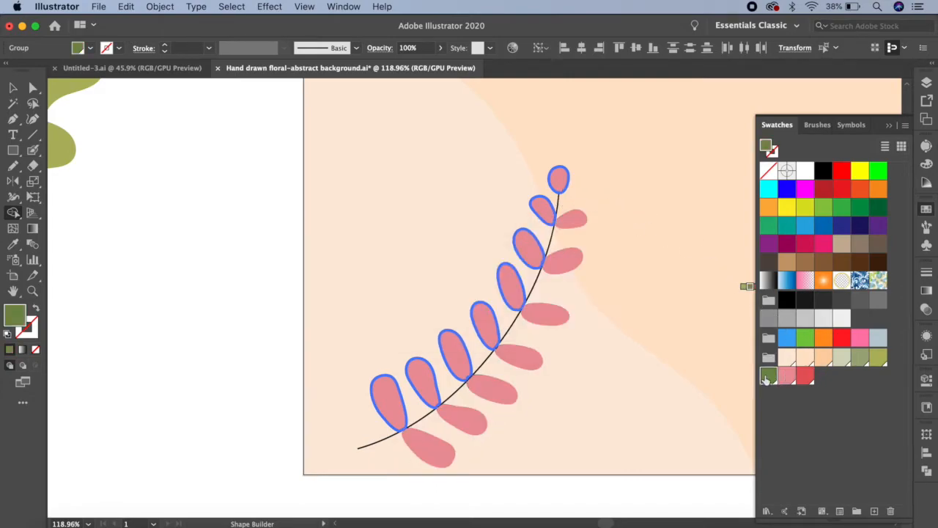
{"action": "scroll", "coordinate": [596, 319], "scroll_direction": "up", "scroll_amount": 5}
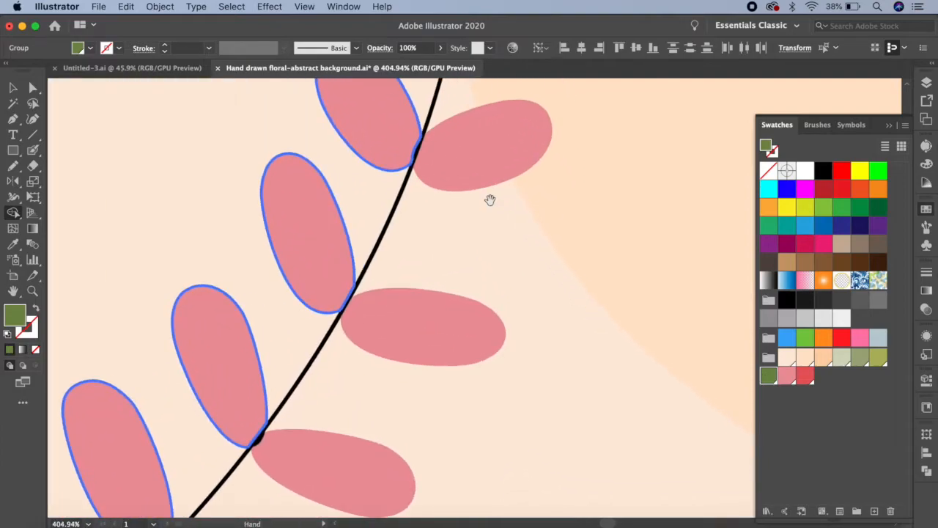
{"action": "left_click_drag", "start_coordinate": [489, 200], "coordinate": [514, 380]}
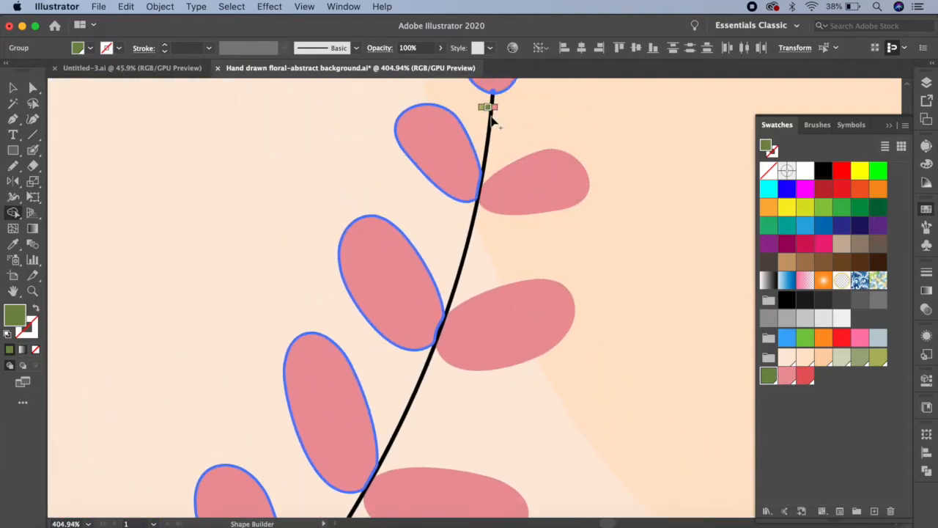
{"action": "scroll", "coordinate": [502, 123], "scroll_direction": "up", "scroll_amount": 3}
{"action": "left_click", "coordinate": [462, 124]}
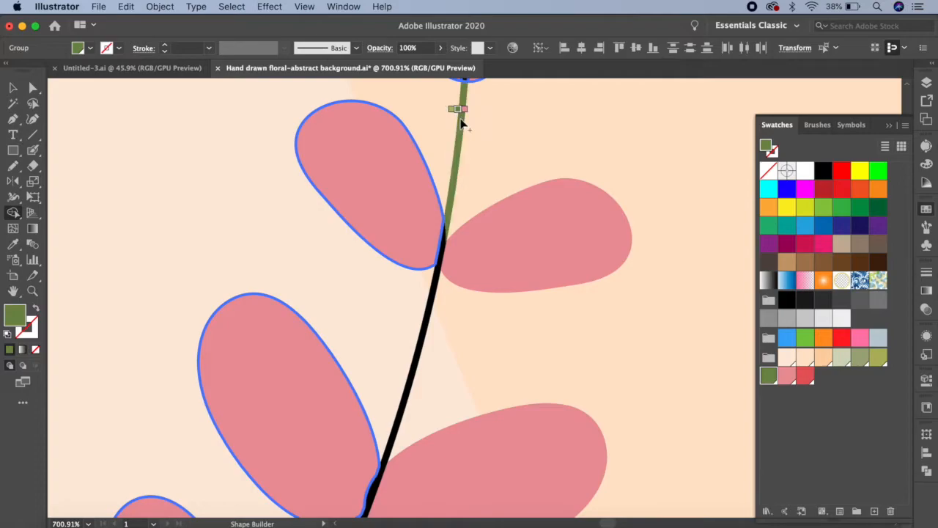
Step: At the uppermost leaf pair's joint, fill the stem sliver dark green and the right leaf's base overlap pink
{"action": "scroll", "coordinate": [442, 258], "scroll_direction": "up", "scroll_amount": 2}
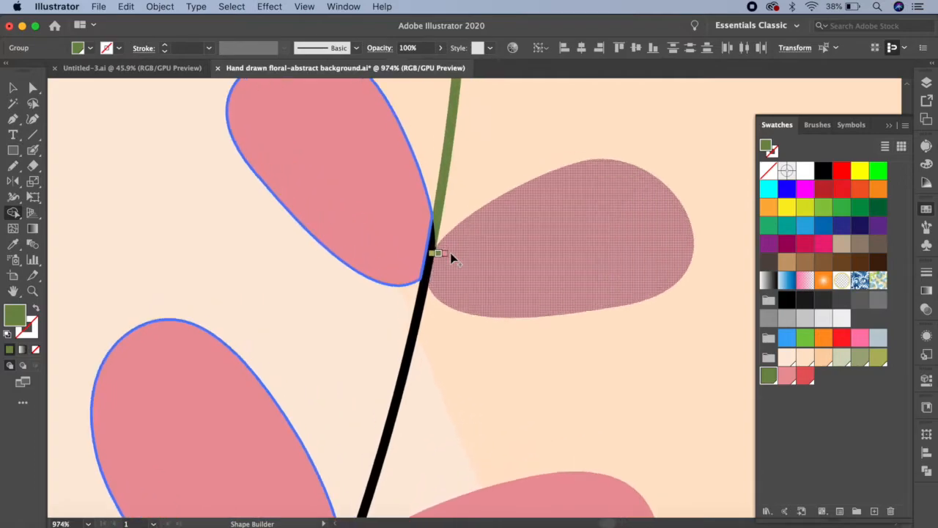
{"action": "left_click", "coordinate": [431, 235]}
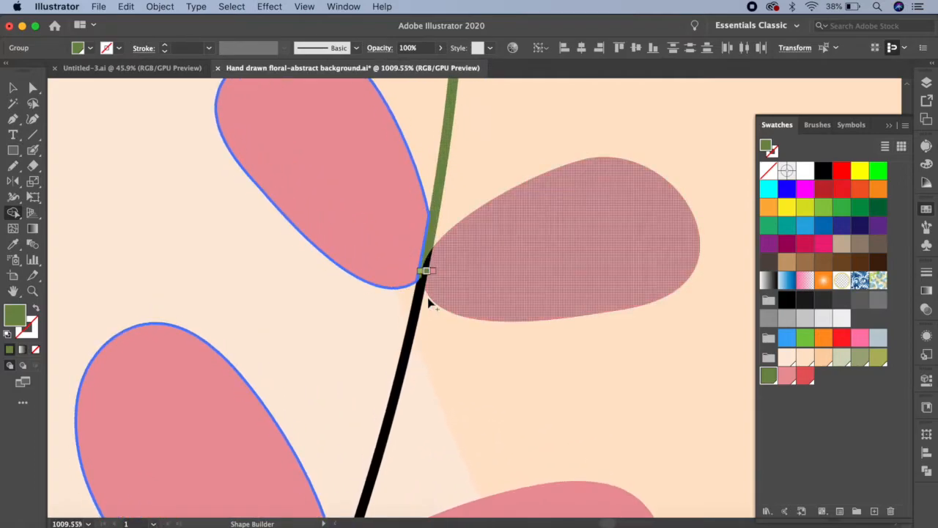
{"action": "left_click", "coordinate": [788, 375]}
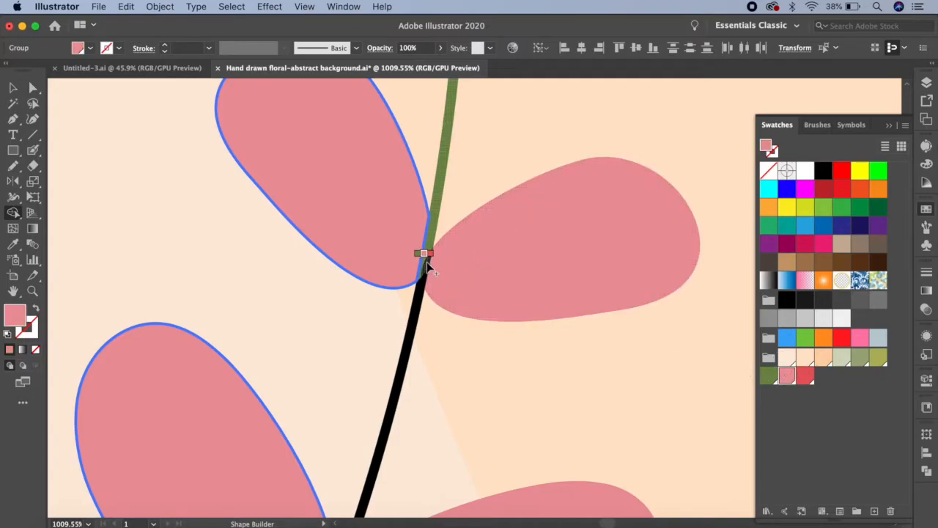
{"action": "left_click", "coordinate": [434, 268]}
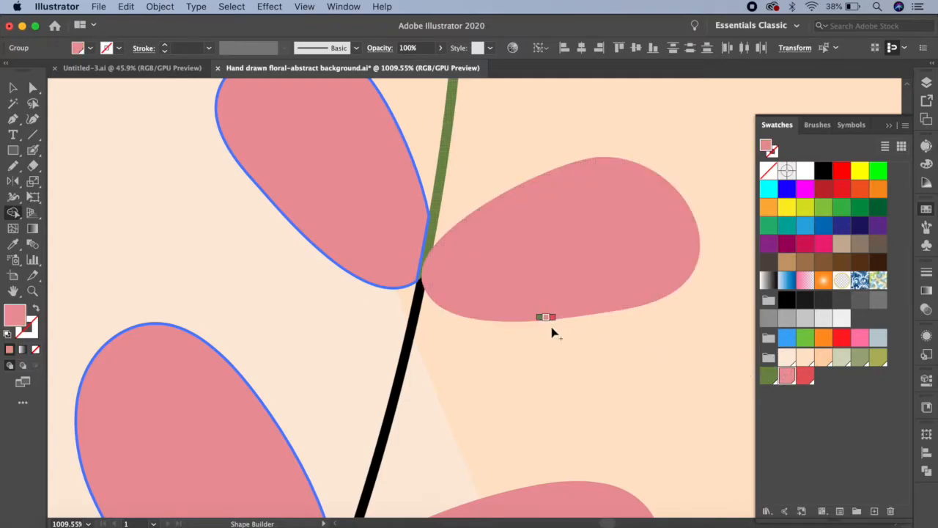
Step: Fill the stem segment between the first and second leaf pairs from the top dark green
{"action": "left_click", "coordinate": [770, 377]}
{"action": "left_click", "coordinate": [404, 327]}
{"action": "left_click_drag", "start_coordinate": [521, 373], "coordinate": [643, 106]}
Step: Merge the black overlap pieces at the second leaf pair's joint into the leaves in pink
{"action": "left_click_drag", "start_coordinate": [539, 293], "coordinate": [527, 253]}
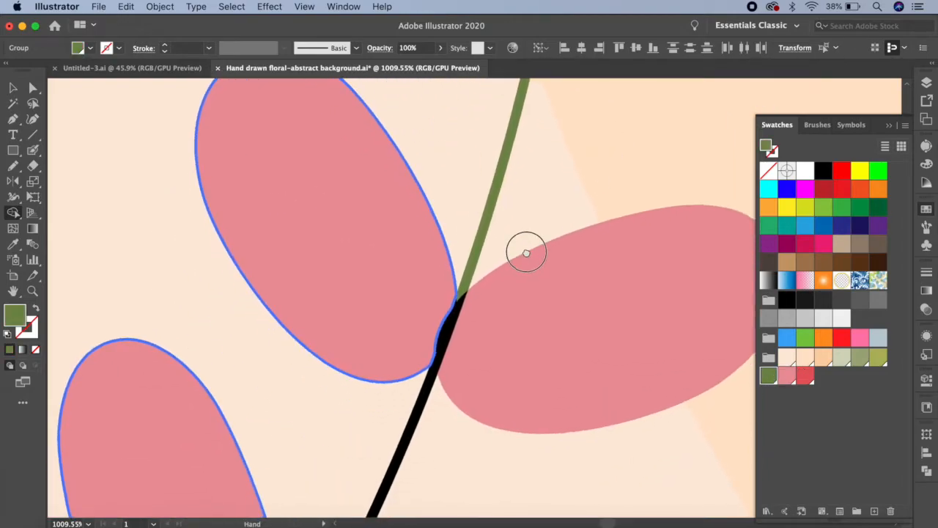
{"action": "left_click", "coordinate": [785, 377]}
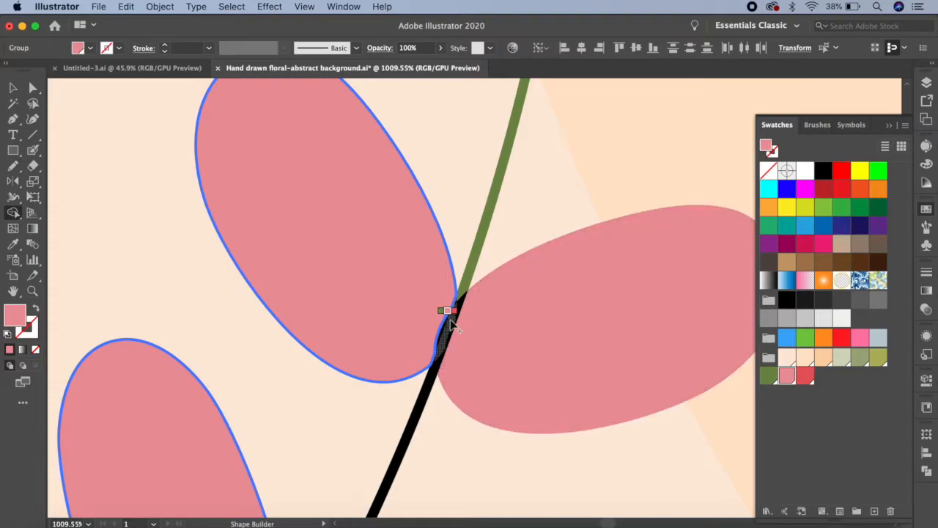
{"action": "mouse_move", "coordinate": [451, 322]}
{"action": "left_mouse_down"}
{"action": "mouse_move", "coordinate": [444, 303]}
{"action": "mouse_move", "coordinate": [456, 324]}
{"action": "left_mouse_up"}
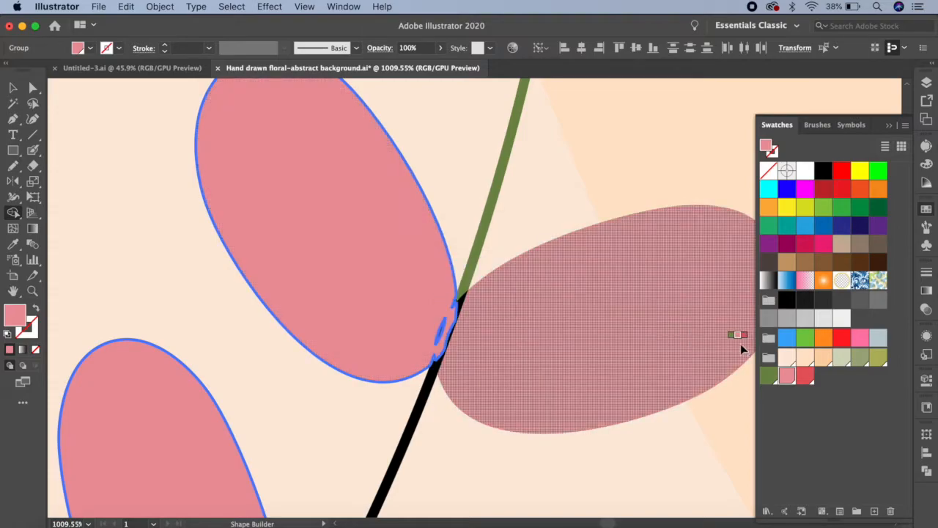
{"action": "left_click", "coordinate": [440, 329]}
{"action": "mouse_move", "coordinate": [447, 300]}
{"action": "left_mouse_down"}
{"action": "mouse_move", "coordinate": [465, 303]}
{"action": "mouse_move", "coordinate": [440, 336]}
{"action": "mouse_move", "coordinate": [448, 359]}
{"action": "mouse_move", "coordinate": [459, 342]}
{"action": "left_mouse_up"}
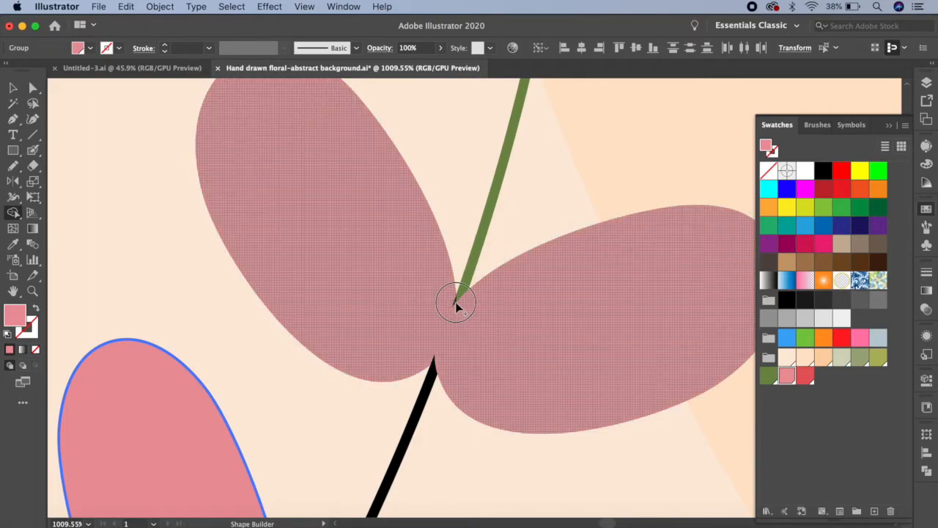
Step: Fill the stem segment between the second and third leaf pairs dark green, including its pointed upper tip
{"action": "left_click", "coordinate": [769, 376]}
{"action": "scroll", "coordinate": [486, 465], "scroll_direction": "down", "scroll_amount": 5}
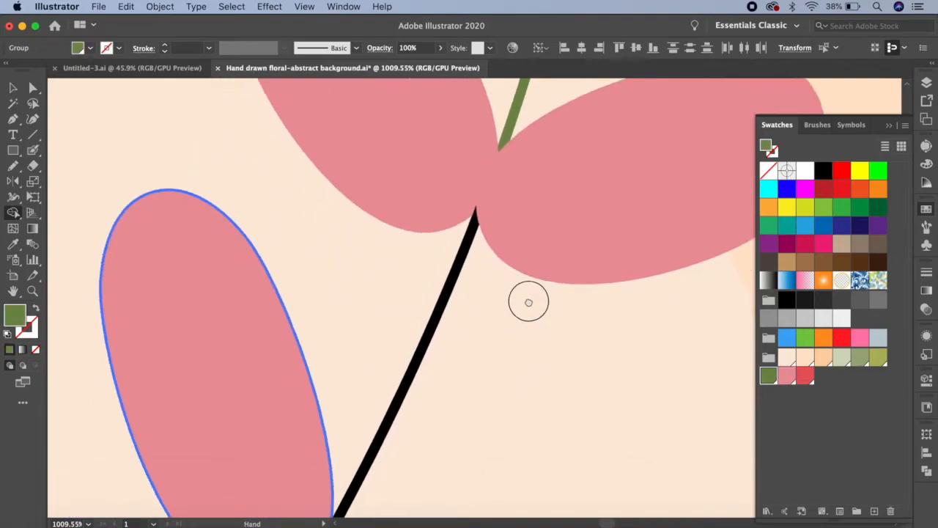
{"action": "left_click", "coordinate": [443, 272]}
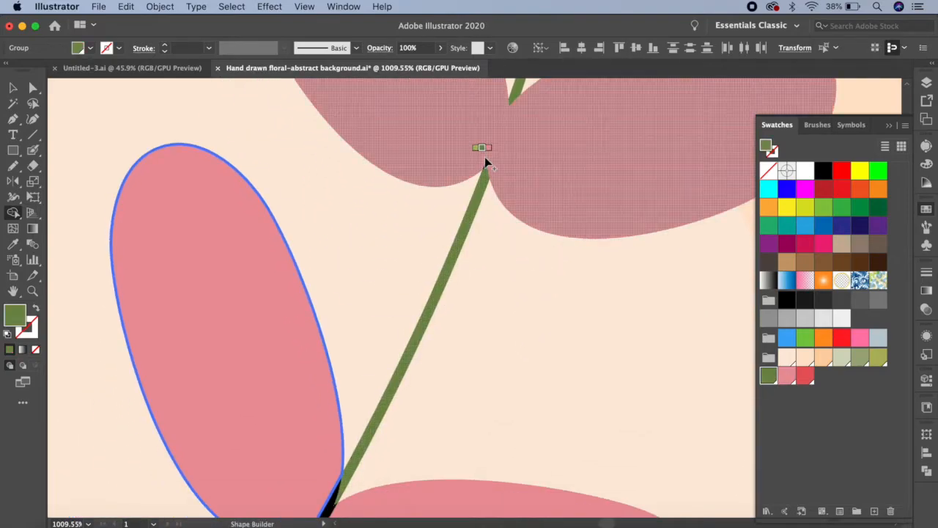
{"action": "scroll", "coordinate": [487, 157], "scroll_direction": "up", "scroll_amount": 3}
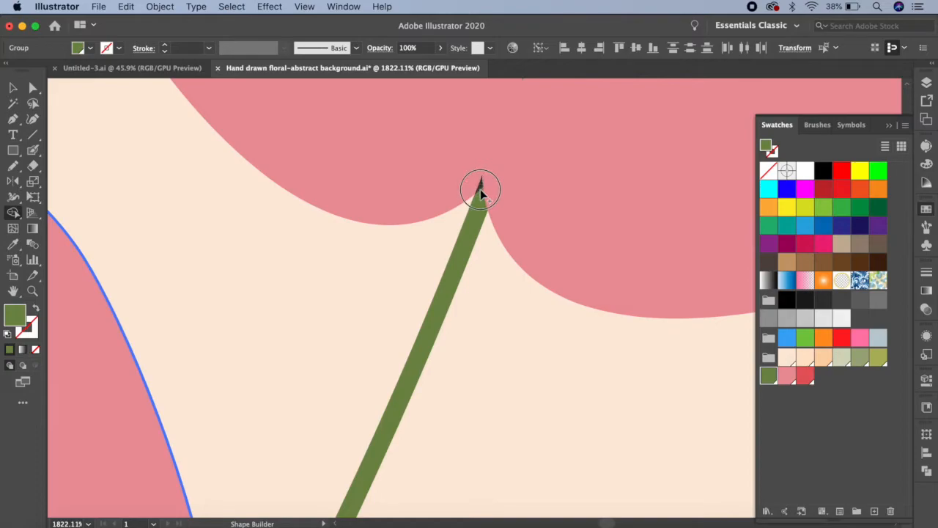
{"action": "left_click_drag", "start_coordinate": [438, 355], "coordinate": [512, 117]}
Step: Fill the black overlap at the base of the third pair's left leaf with pink
{"action": "left_click_drag", "start_coordinate": [319, 388], "coordinate": [419, 218]}
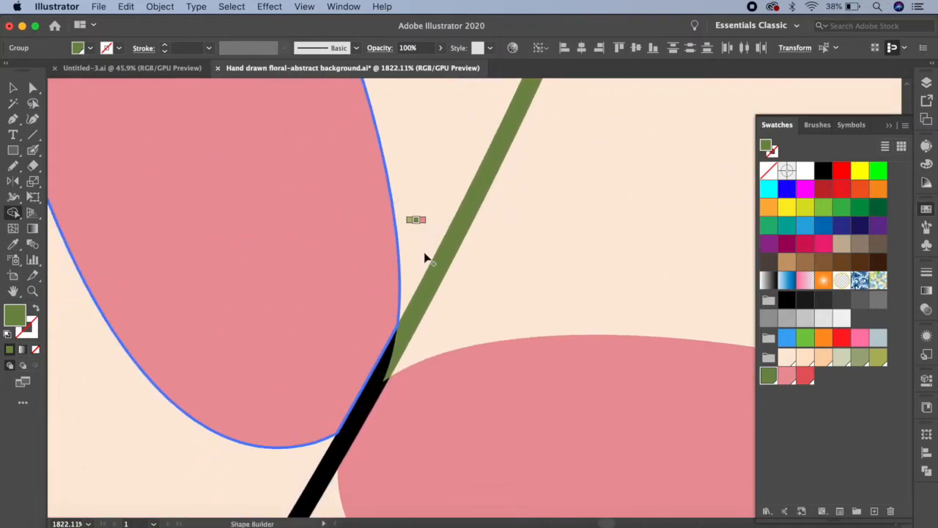
{"action": "scroll", "coordinate": [430, 296], "scroll_direction": "down", "scroll_amount": 3}
{"action": "scroll", "coordinate": [433, 299], "scroll_direction": "up", "scroll_amount": 1}
{"action": "left_click", "coordinate": [789, 378]}
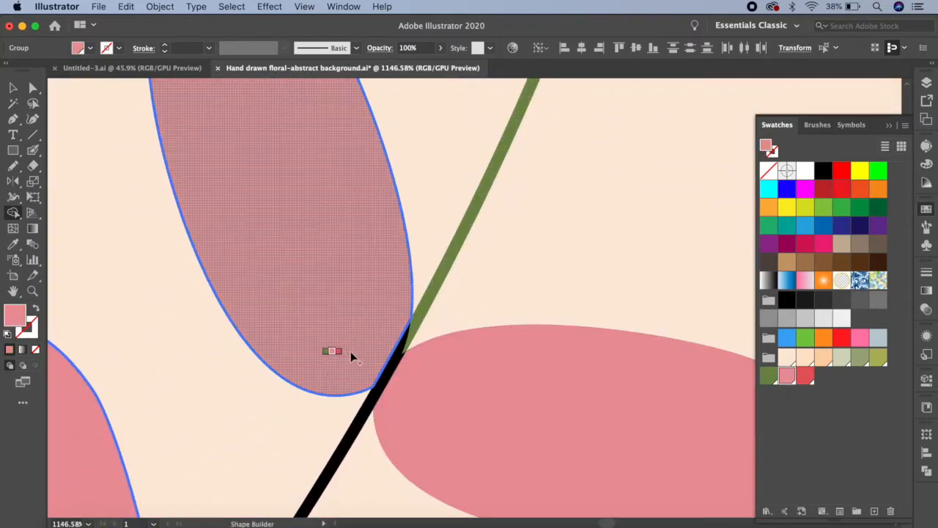
{"action": "left_click", "coordinate": [391, 368]}
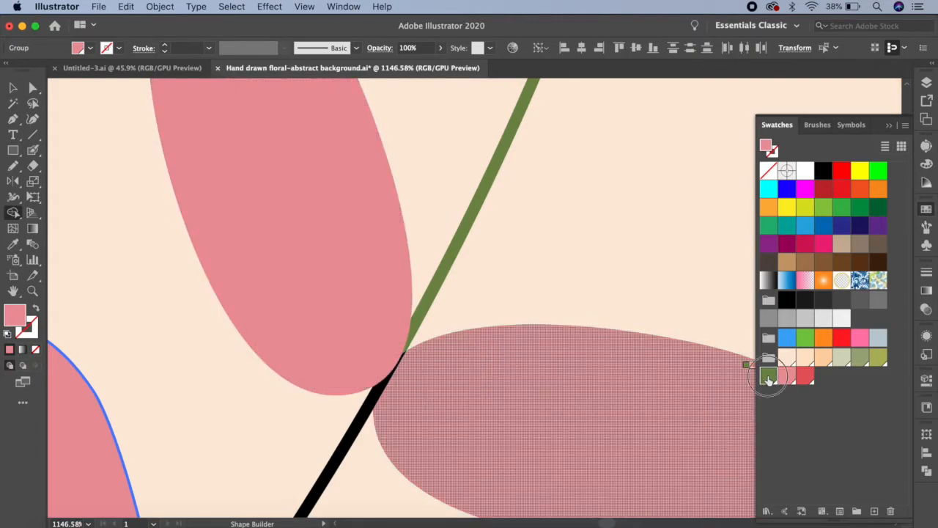
Step: Fill the stem pieces from the third leaf pair's joint down to the fourth pair dark green
{"action": "left_click", "coordinate": [768, 378]}
{"action": "left_click_drag", "start_coordinate": [384, 385], "coordinate": [372, 399]}
{"action": "key", "text": "space"}
{"action": "left_click_drag", "start_coordinate": [448, 415], "coordinate": [522, 199]}
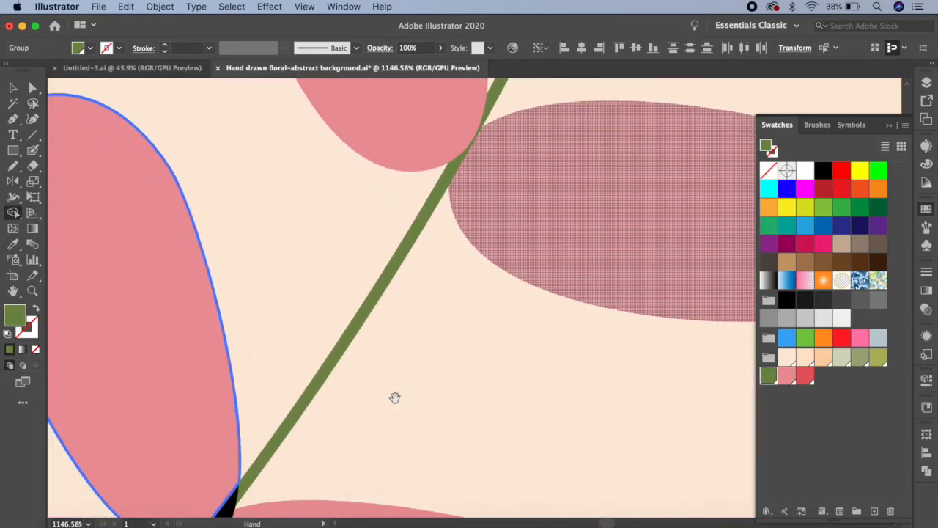
Step: Merge the black overlap pieces at the fourth leaf pair's joint into the leaves in pink
{"action": "left_click_drag", "start_coordinate": [395, 398], "coordinate": [601, 227]}
{"action": "left_click", "coordinate": [786, 376]}
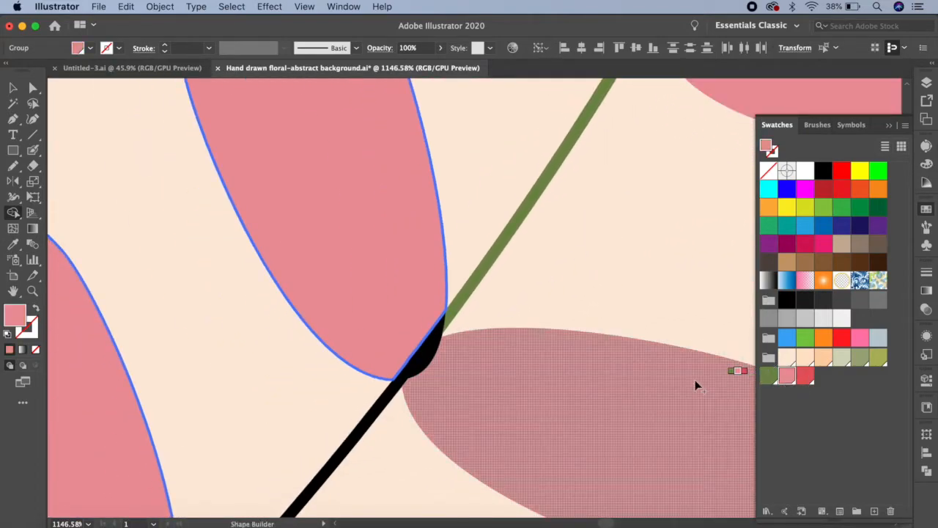
{"action": "left_click", "coordinate": [427, 353]}
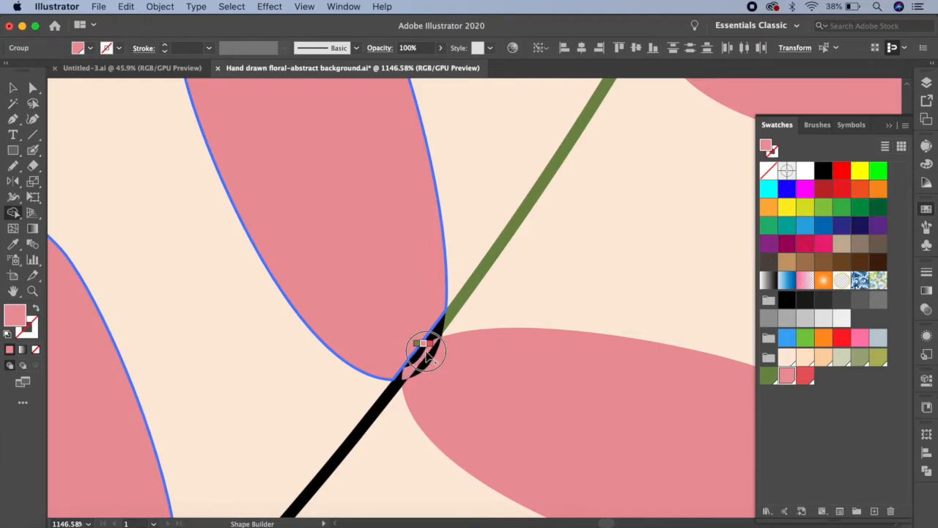
{"action": "mouse_move", "coordinate": [403, 362]}
{"action": "left_mouse_down"}
{"action": "mouse_move", "coordinate": [421, 383]}
{"action": "mouse_move", "coordinate": [456, 393]}
{"action": "left_mouse_up"}
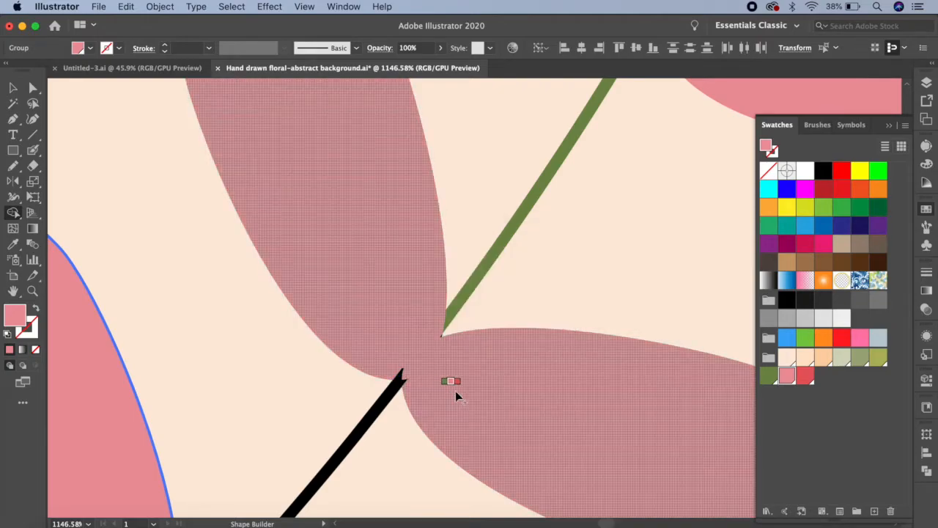
{"action": "left_click", "coordinate": [397, 377]}
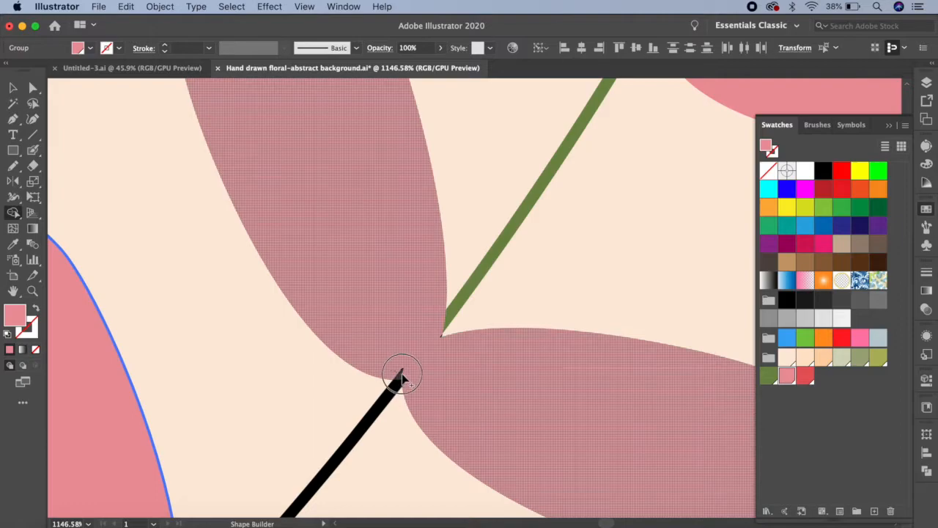
Step: Fill the stem segment between the fourth and fifth leaf pairs dark green, including its pointed upper tip
{"action": "left_click", "coordinate": [774, 376]}
{"action": "left_click_drag", "start_coordinate": [403, 398], "coordinate": [539, 254]}
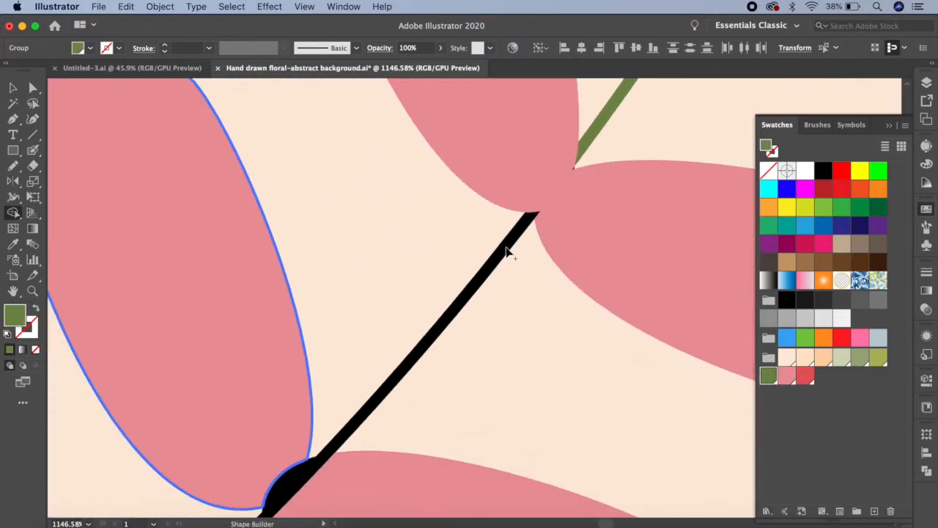
{"action": "left_click", "coordinate": [506, 249]}
{"action": "scroll", "coordinate": [561, 211], "scroll_direction": "up", "scroll_amount": 3}
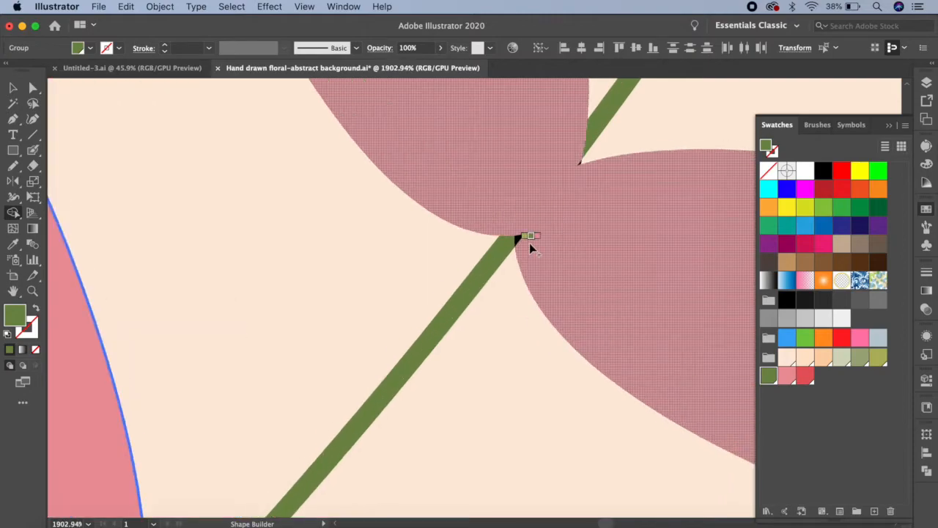
{"action": "left_click_drag", "start_coordinate": [572, 211], "coordinate": [526, 283]}
Step: Fill the tiny black sliver where the fourth pair's leaves meet the upper stem with pink
{"action": "left_click", "coordinate": [785, 377]}
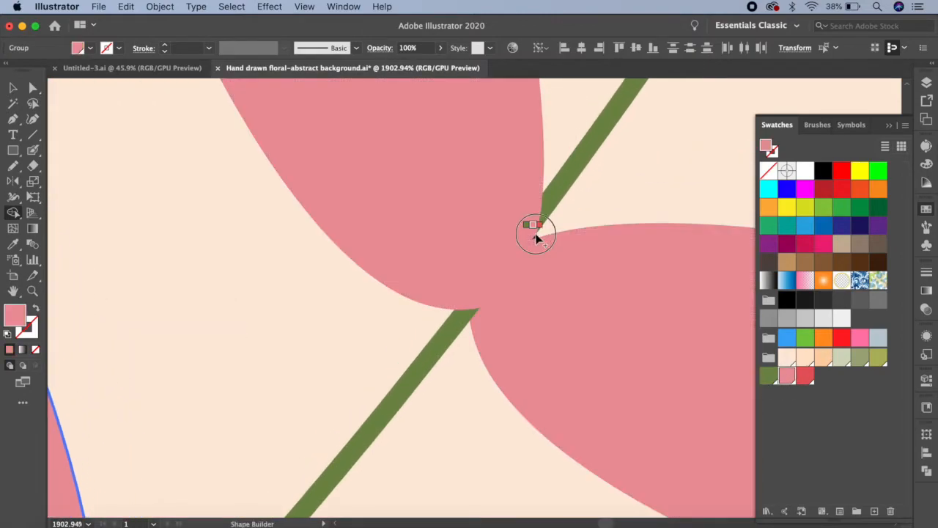
{"action": "left_click_drag", "start_coordinate": [555, 369], "coordinate": [619, 251]}
{"action": "scroll", "coordinate": [557, 334], "scroll_direction": "down", "scroll_amount": 5}
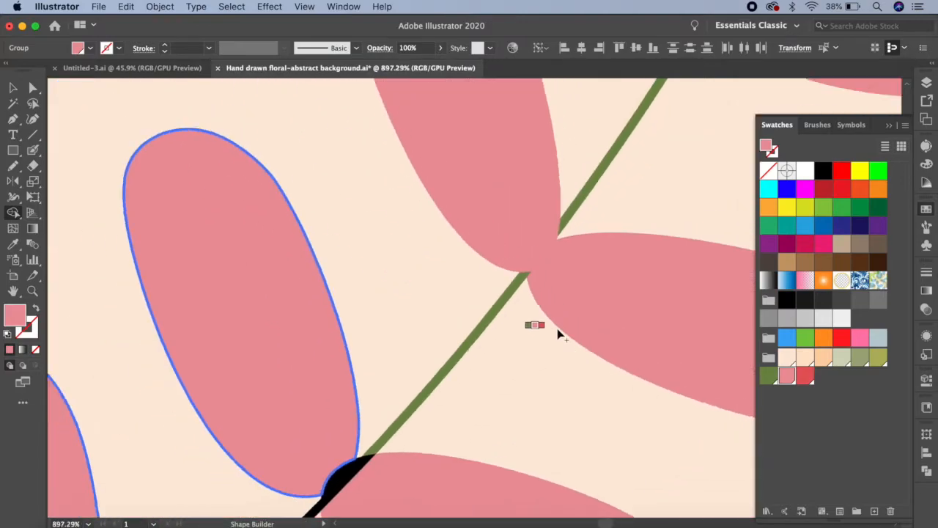
Step: Merge the black overlap pieces at the fifth leaf pair's joint into the leaves in pink
{"action": "left_click_drag", "start_coordinate": [479, 441], "coordinate": [587, 326]}
{"action": "left_click_drag", "start_coordinate": [480, 377], "coordinate": [536, 331]}
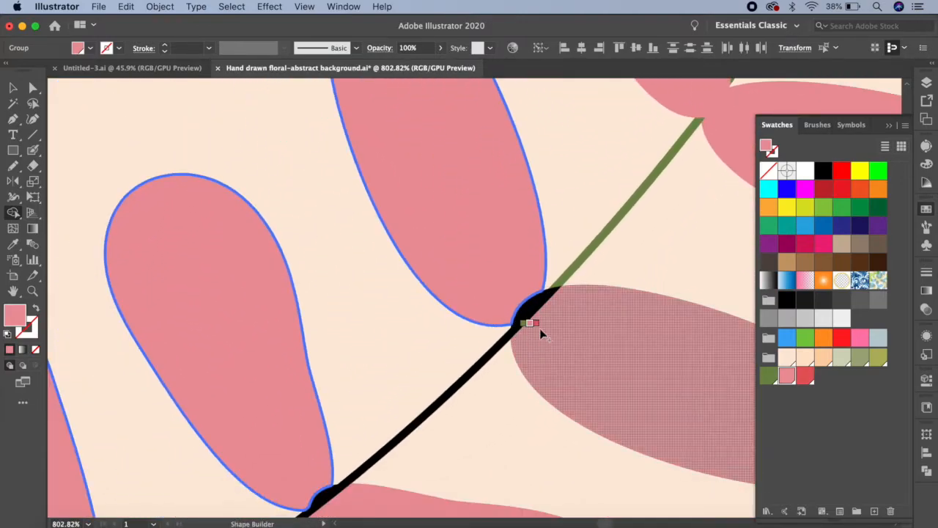
{"action": "scroll", "coordinate": [545, 328], "scroll_direction": "up", "scroll_amount": 3}
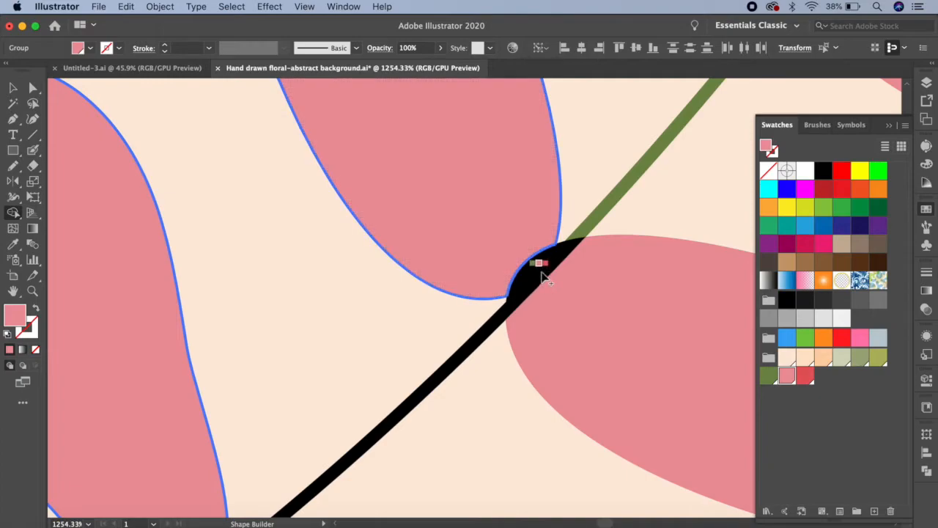
{"action": "left_click_drag", "start_coordinate": [538, 271], "coordinate": [555, 289]}
{"action": "mouse_move", "coordinate": [551, 245]}
{"action": "left_mouse_down"}
{"action": "mouse_move", "coordinate": [568, 251]}
{"action": "mouse_move", "coordinate": [554, 253]}
{"action": "left_mouse_up"}
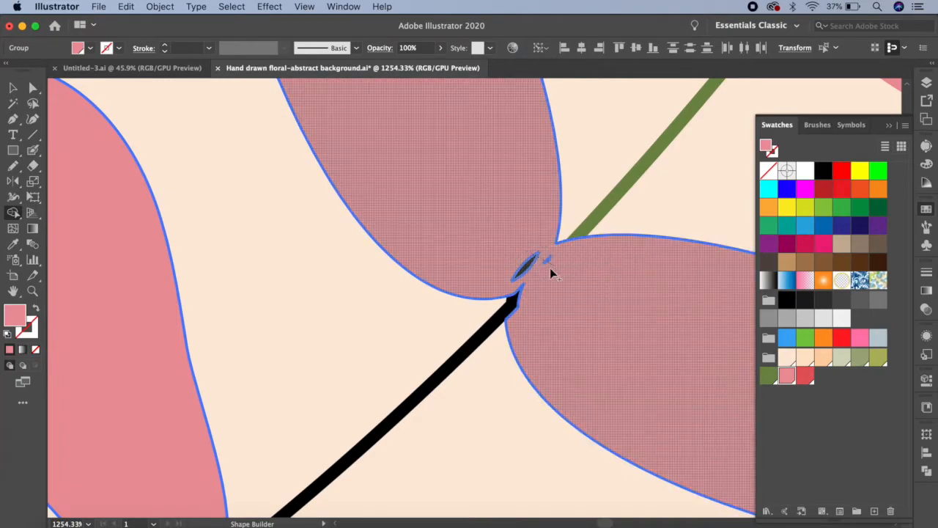
{"action": "left_click_drag", "start_coordinate": [512, 317], "coordinate": [548, 303]}
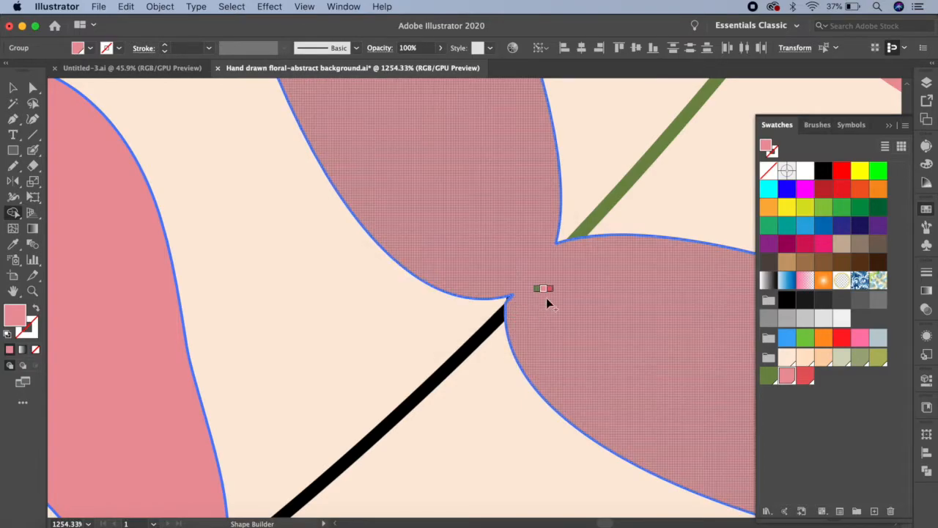
Step: Fill the stem between the fifth and sixth leaf pairs dark green and merge the sixth joint's black pieces into the leaves in pink
{"action": "left_click", "coordinate": [768, 376]}
{"action": "left_click", "coordinate": [493, 323]}
{"action": "left_click_drag", "start_coordinate": [554, 396], "coordinate": [563, 132]}
{"action": "left_click_drag", "start_coordinate": [317, 299], "coordinate": [429, 323]}
{"action": "left_click", "coordinate": [788, 378]}
{"action": "left_click", "coordinate": [325, 312]}
{"action": "mouse_move", "coordinate": [341, 304]}
{"action": "left_mouse_down"}
{"action": "mouse_move", "coordinate": [325, 335]}
{"action": "mouse_move", "coordinate": [342, 317]}
{"action": "mouse_move", "coordinate": [306, 352]}
{"action": "left_mouse_up"}
{"action": "left_click_drag", "start_coordinate": [411, 383], "coordinate": [554, 341]}
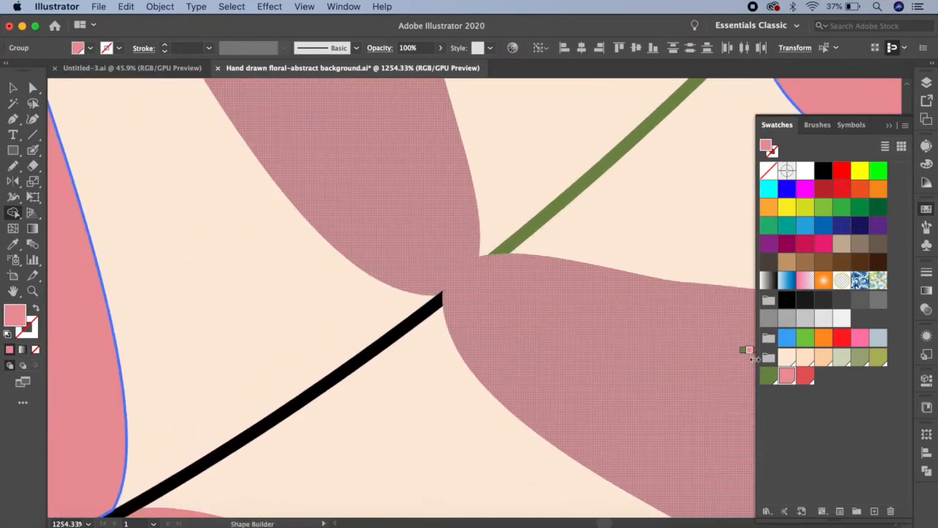
Step: Fill the stem segment between the sixth and seventh leaf pairs dark green, including its pointed upper tip
{"action": "left_click", "coordinate": [767, 376]}
{"action": "left_click", "coordinate": [436, 307]}
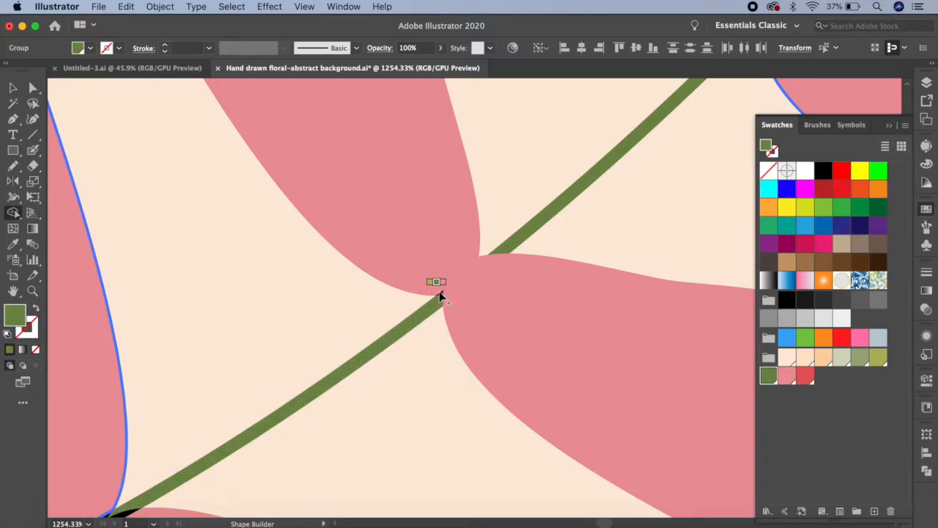
{"action": "scroll", "coordinate": [441, 297], "scroll_direction": "up", "scroll_amount": 5}
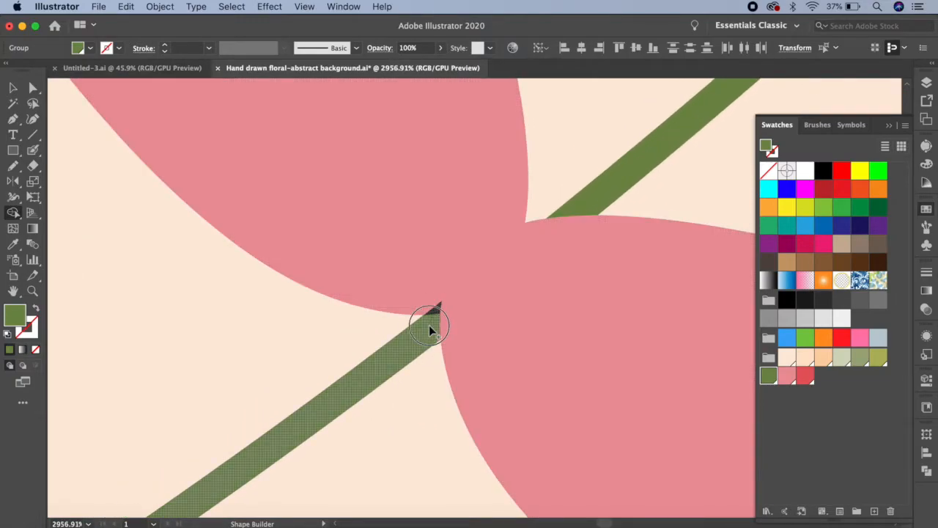
{"action": "scroll", "coordinate": [429, 325], "scroll_direction": "down", "scroll_amount": 6}
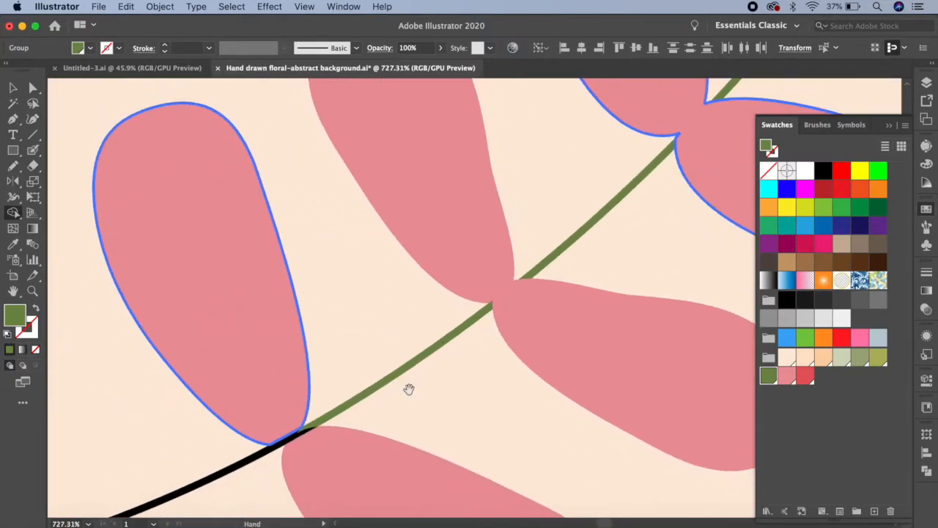
Step: Fill the stem's free lower end dark green and merge the black overlap at the lowest leaf pair's joint into the leaves in pink
{"action": "left_click_drag", "start_coordinate": [409, 389], "coordinate": [582, 278]}
{"action": "left_click_drag", "start_coordinate": [502, 332], "coordinate": [469, 339]}
{"action": "scroll", "coordinate": [410, 337], "scroll_direction": "up", "scroll_amount": 3}
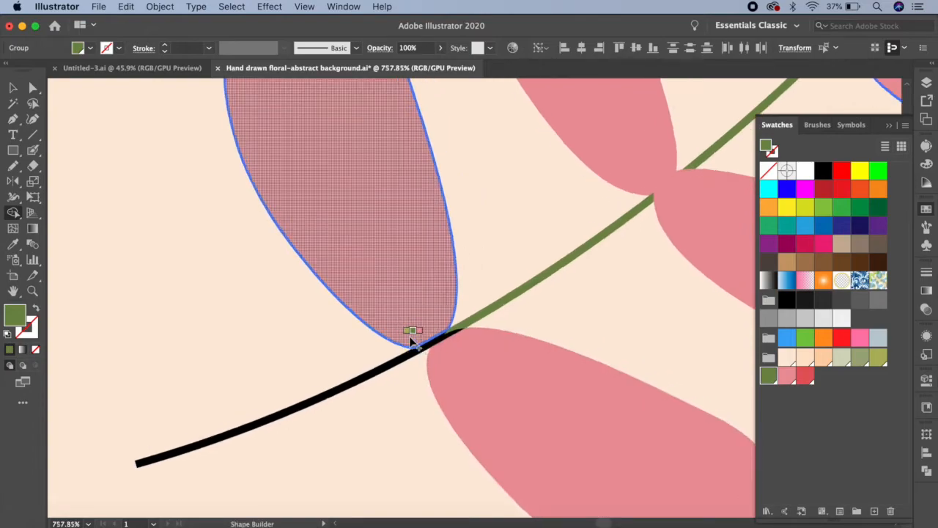
{"action": "left_click", "coordinate": [385, 377]}
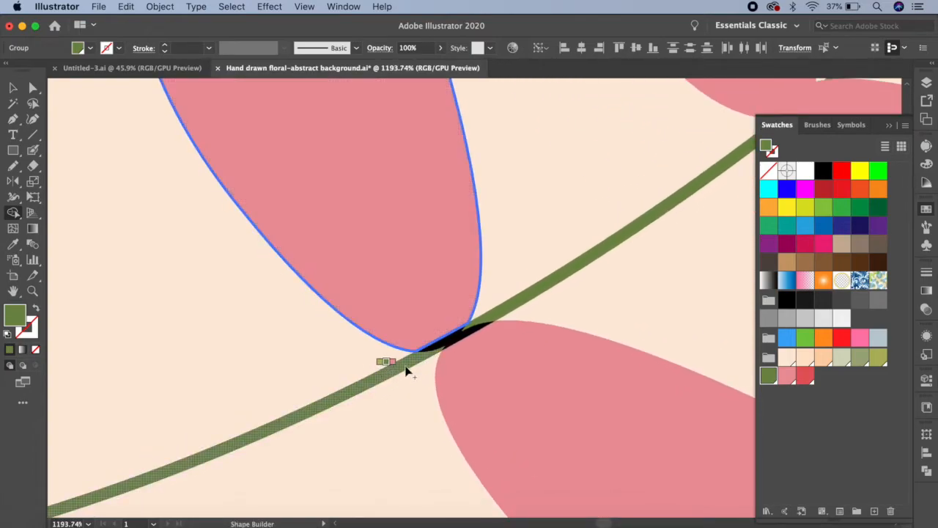
{"action": "left_click", "coordinate": [790, 373]}
{"action": "left_click_drag", "start_coordinate": [450, 319], "coordinate": [470, 352]}
Step: Select all leaves and stem pieces of the finished sprig and group them into one object
{"action": "scroll", "coordinate": [517, 370], "scroll_direction": "down", "scroll_amount": 6}
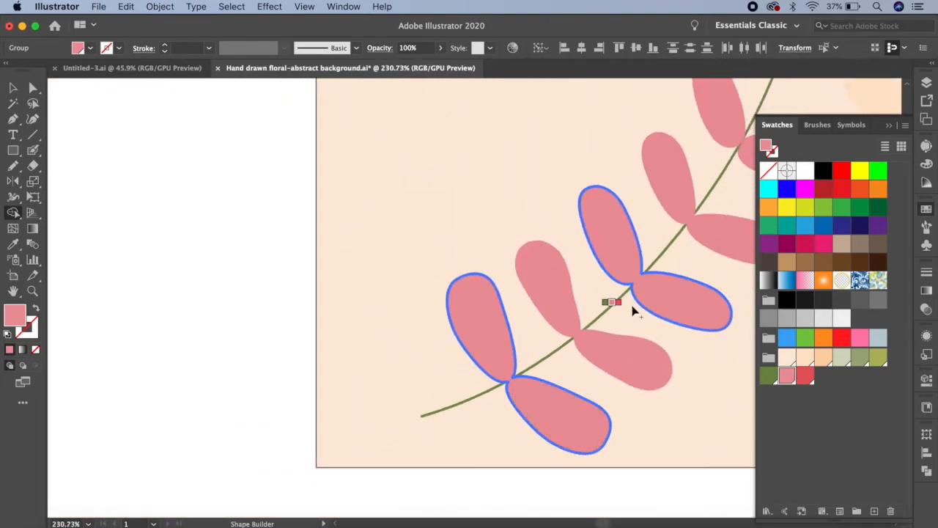
{"action": "scroll", "coordinate": [507, 372], "scroll_direction": "down", "scroll_amount": 2}
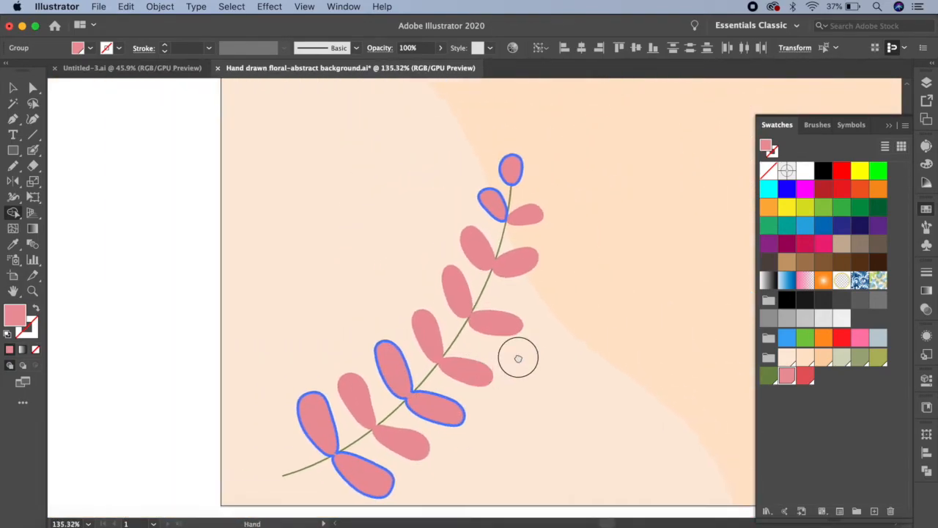
{"action": "left_click", "coordinate": [17, 88]}
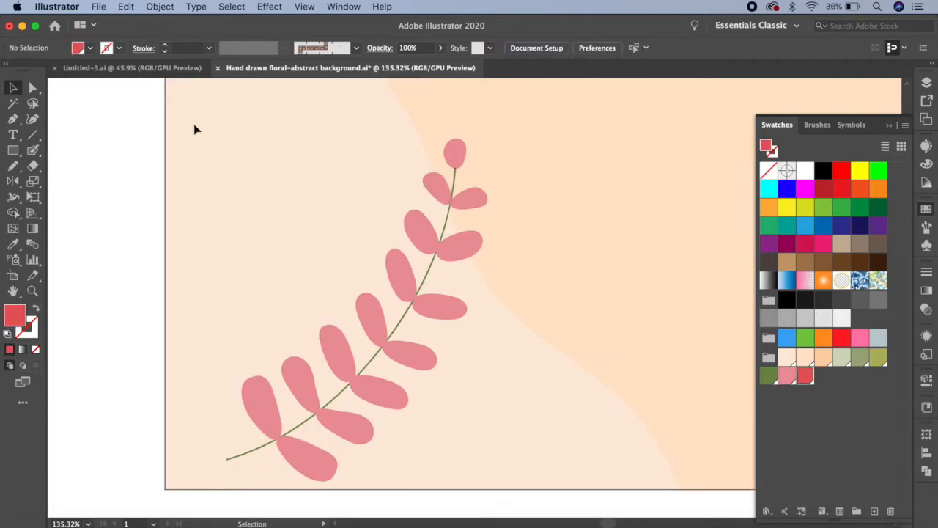
{"action": "left_click_drag", "start_coordinate": [208, 115], "coordinate": [518, 480]}
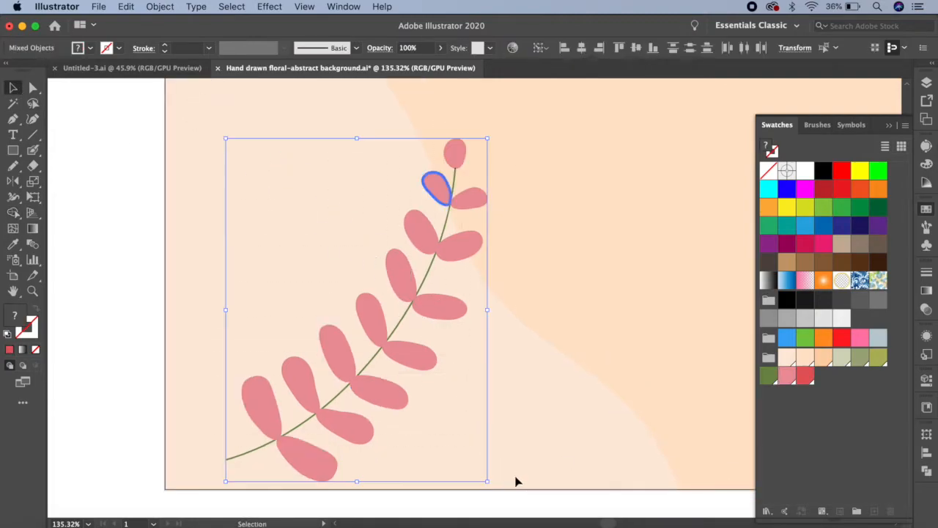
{"action": "left_click", "coordinate": [160, 7]}
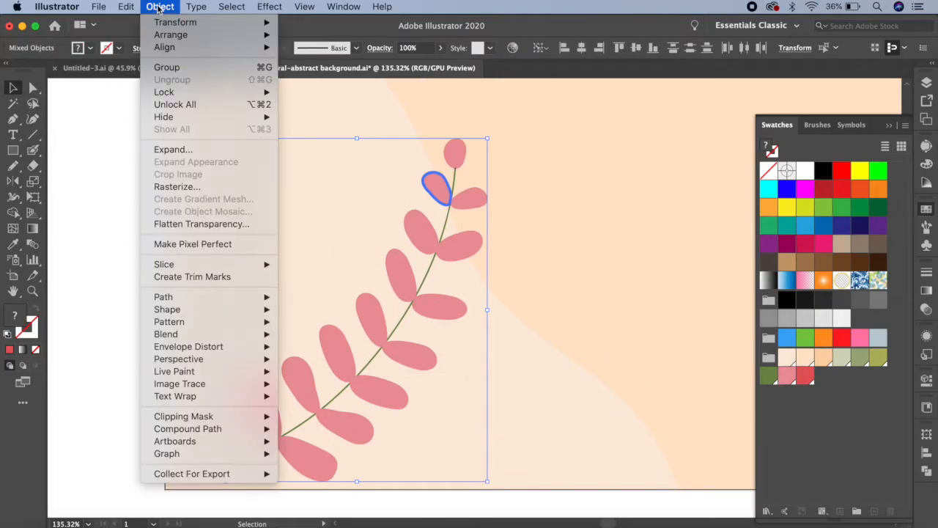
{"action": "left_click", "coordinate": [180, 67]}
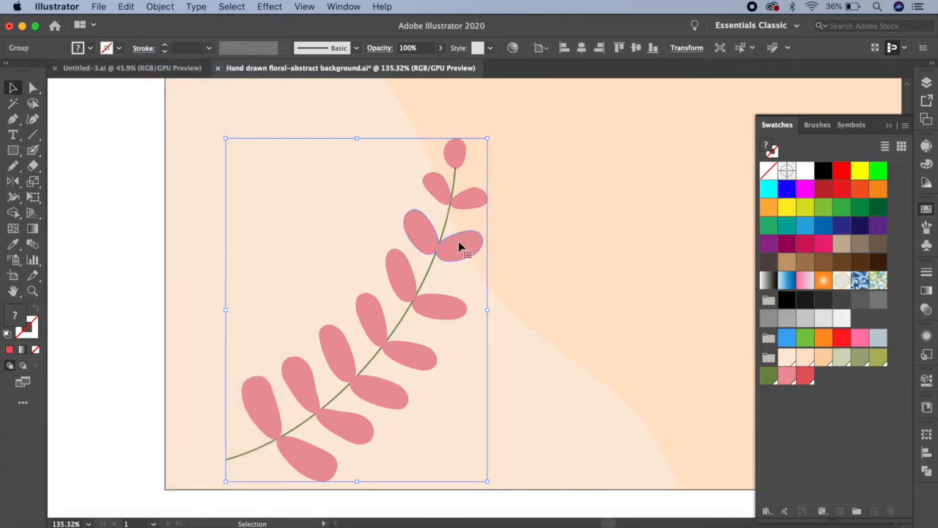
Step: Duplicate the grouped sprig and place the copy beside the original on the artboard
{"action": "left_click_drag", "start_coordinate": [461, 246], "coordinate": [669, 244]}
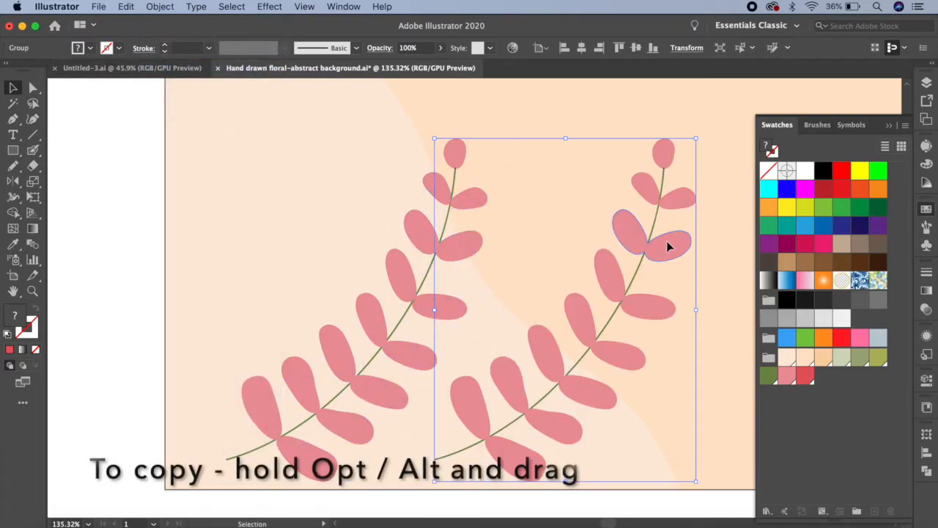
{"action": "left_click_drag", "start_coordinate": [689, 300], "coordinate": [565, 301]}
{"action": "left_click_drag", "start_coordinate": [563, 246], "coordinate": [584, 250]}
Step: Isolate the copied sprig, select all its matching pink leaves, recolor them red (R=229 G=90 B=94), and exit isolation
{"action": "left_click", "coordinate": [578, 212]}
{"action": "double_click", "coordinate": [580, 195]}
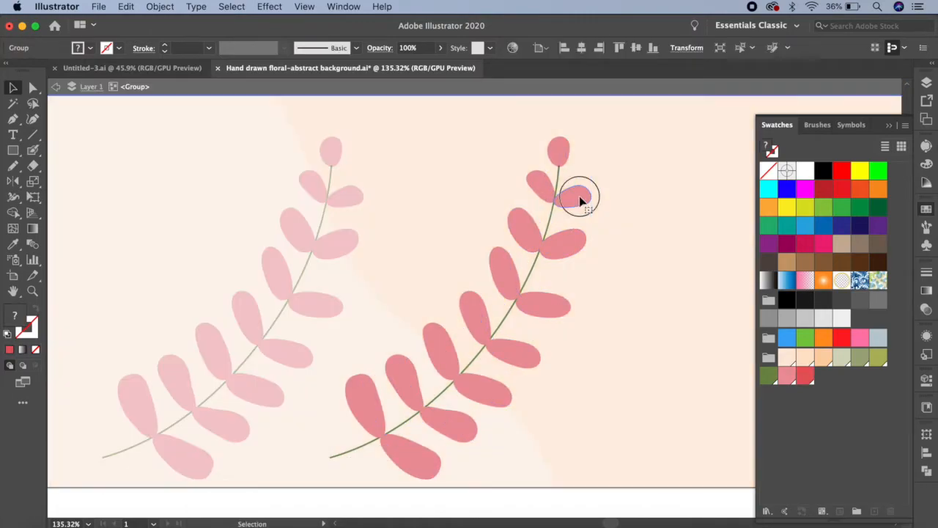
{"action": "left_click", "coordinate": [229, 6]}
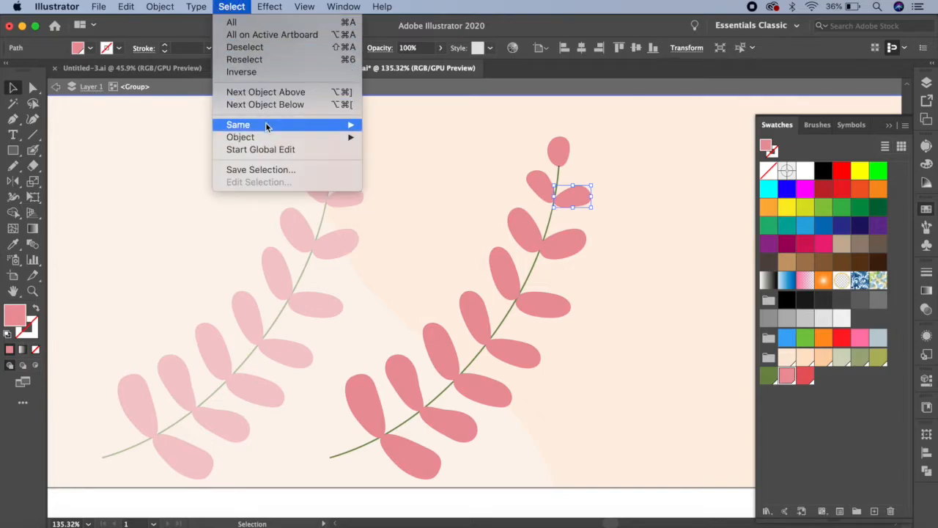
{"action": "mouse_move", "coordinate": [266, 125]}
{"action": "left_click", "coordinate": [414, 173]}
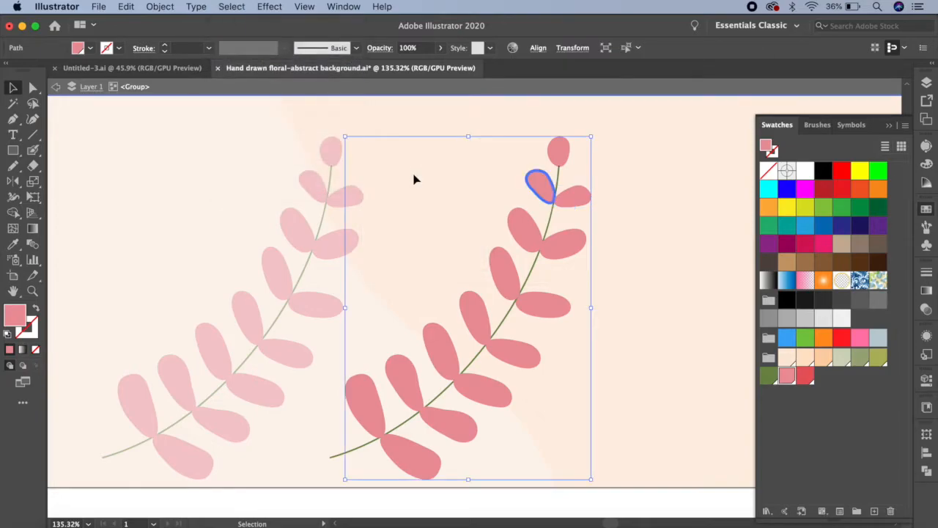
{"action": "left_click", "coordinate": [301, 7]}
{"action": "left_click", "coordinate": [345, 269]}
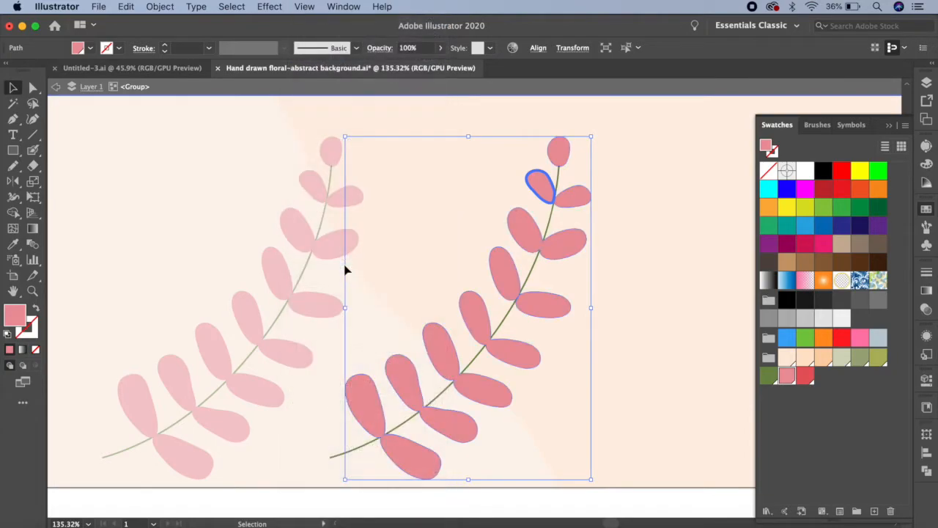
{"action": "left_click", "coordinate": [806, 377]}
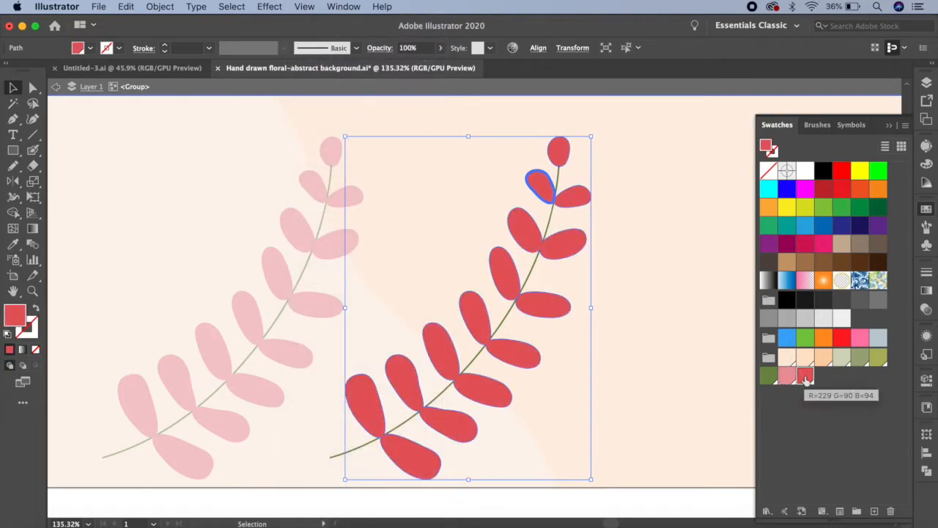
{"action": "double_click", "coordinate": [659, 273]}
Step: Move the pink and red sprigs off the artboard, placing them around the large green leaf
{"action": "scroll", "coordinate": [638, 276], "scroll_direction": "down", "scroll_amount": 5}
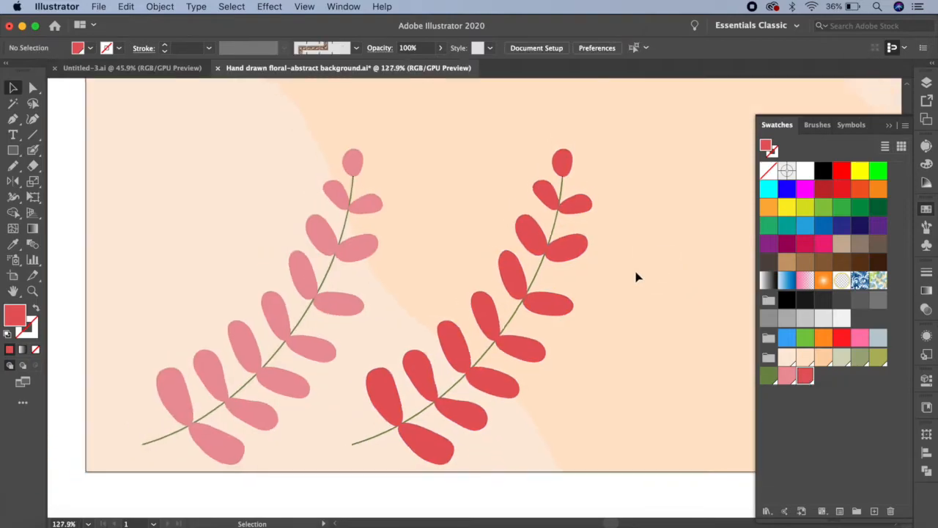
{"action": "left_click_drag", "start_coordinate": [635, 272], "coordinate": [589, 353]}
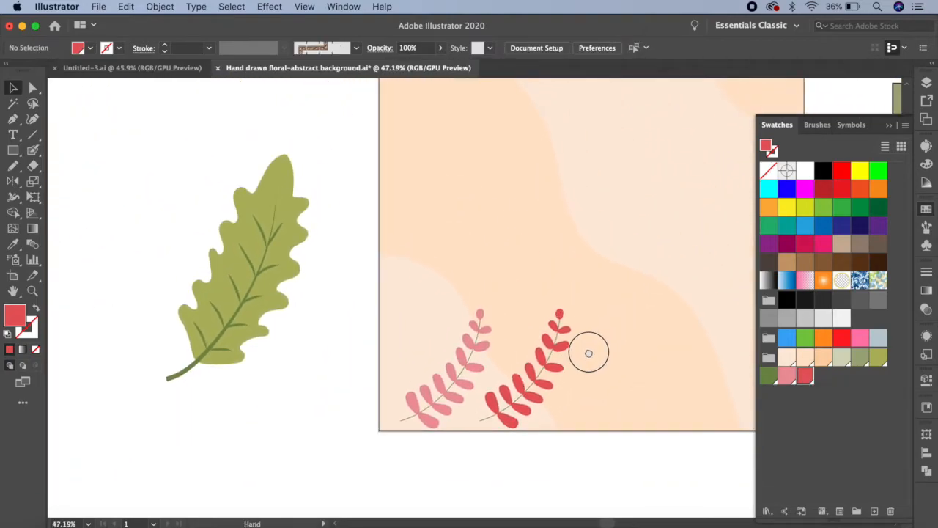
{"action": "left_click", "coordinate": [892, 128]}
{"action": "left_click_drag", "start_coordinate": [687, 251], "coordinate": [678, 309]}
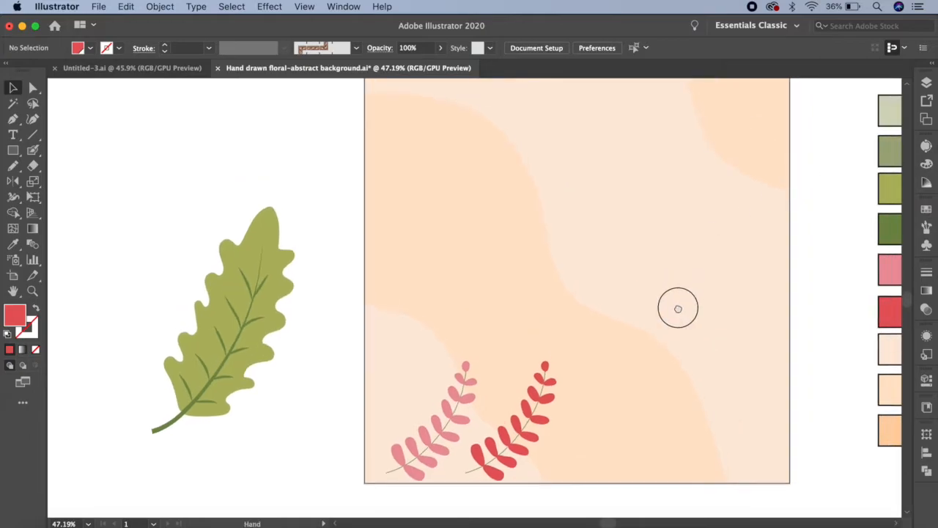
{"action": "scroll", "coordinate": [678, 313], "scroll_direction": "down", "scroll_amount": 1}
{"action": "left_click_drag", "start_coordinate": [505, 390], "coordinate": [326, 174]}
{"action": "left_click_drag", "start_coordinate": [557, 385], "coordinate": [375, 372]}
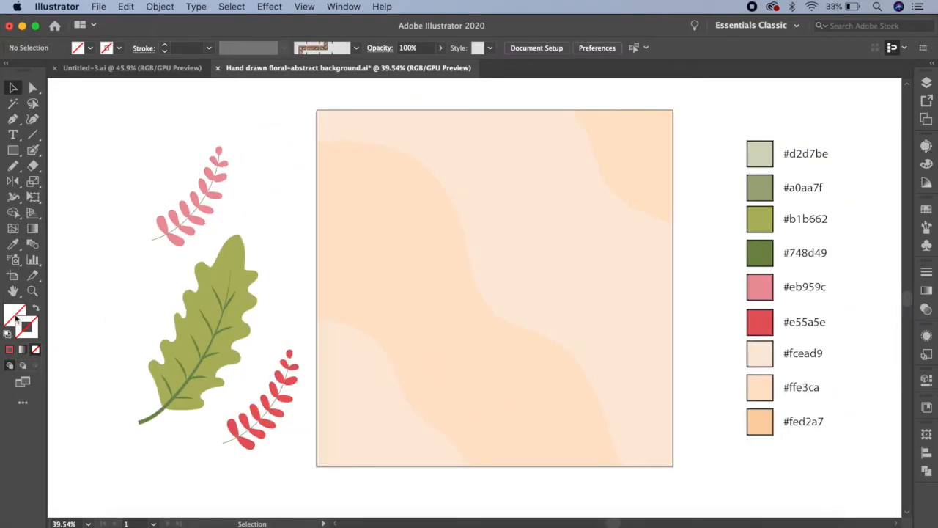
Step: Set the stroke color to black for new drawings, keeping the fill at none
{"action": "left_click", "coordinate": [927, 210]}
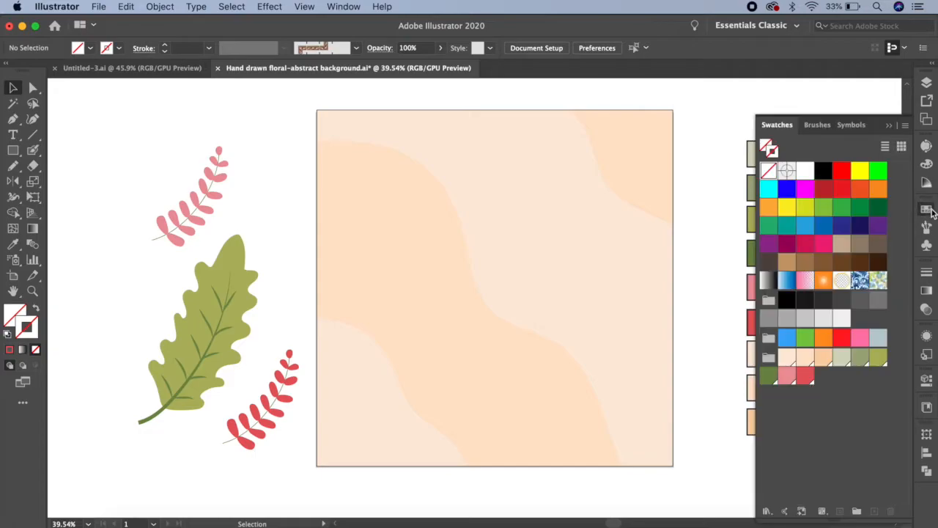
{"action": "left_click", "coordinate": [823, 171]}
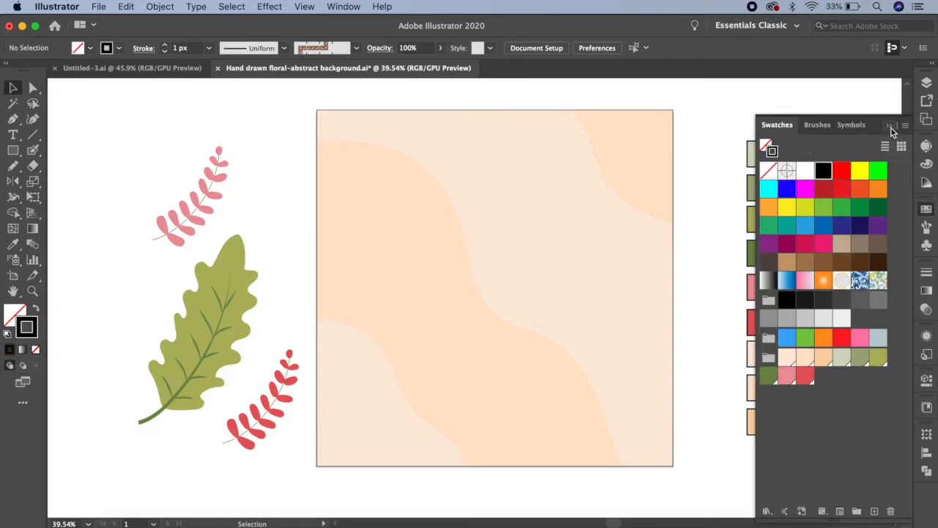
{"action": "left_click", "coordinate": [890, 127]}
Step: Draw four small closed shapes with lobed, finger-like upper edges on the artboard's left side using the Pencil tool
{"action": "left_click", "coordinate": [18, 167]}
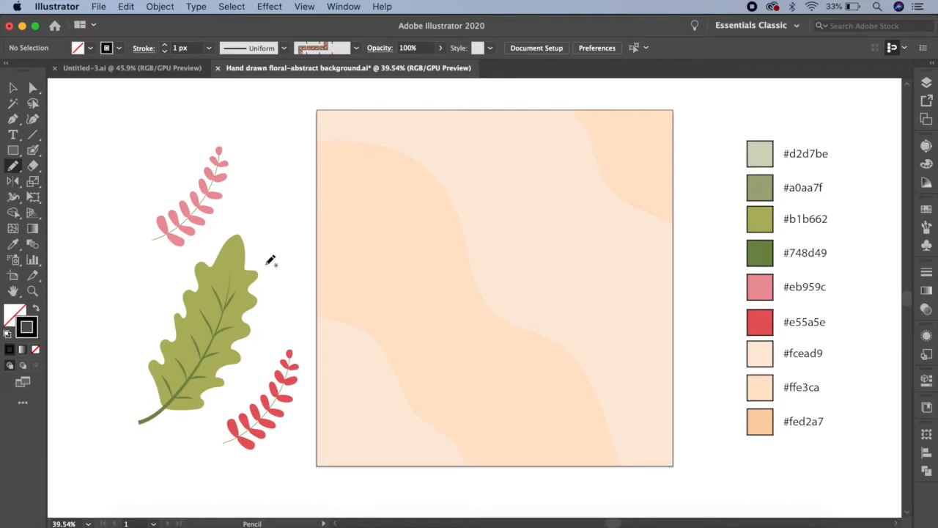
{"action": "mouse_move", "coordinate": [339, 228]}
{"action": "left_mouse_down"}
{"action": "mouse_move", "coordinate": [331, 212]}
{"action": "mouse_move", "coordinate": [342, 203]}
{"action": "mouse_move", "coordinate": [360, 209]}
{"action": "mouse_move", "coordinate": [347, 227]}
{"action": "mouse_move", "coordinate": [336, 225]}
{"action": "mouse_move", "coordinate": [393, 229]}
{"action": "mouse_move", "coordinate": [399, 249]}
{"action": "mouse_move", "coordinate": [374, 250]}
{"action": "left_mouse_up"}
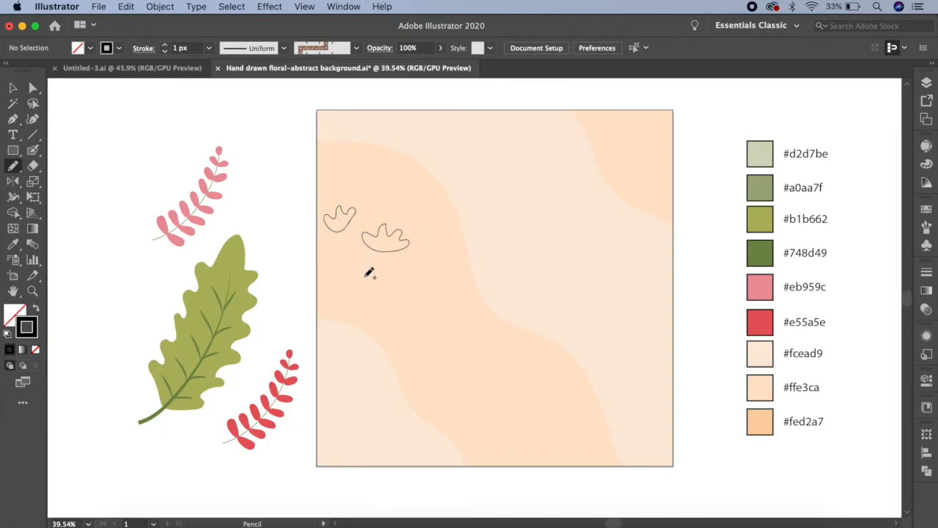
{"action": "mouse_move", "coordinate": [373, 301]}
{"action": "left_mouse_down"}
{"action": "mouse_move", "coordinate": [356, 277]}
{"action": "mouse_move", "coordinate": [367, 288]}
{"action": "mouse_move", "coordinate": [376, 276]}
{"action": "mouse_move", "coordinate": [382, 289]}
{"action": "mouse_move", "coordinate": [393, 276]}
{"action": "mouse_move", "coordinate": [406, 291]}
{"action": "mouse_move", "coordinate": [373, 304]}
{"action": "mouse_move", "coordinate": [330, 262]}
{"action": "mouse_move", "coordinate": [344, 247]}
{"action": "mouse_move", "coordinate": [359, 257]}
{"action": "mouse_move", "coordinate": [328, 258]}
{"action": "left_mouse_up"}
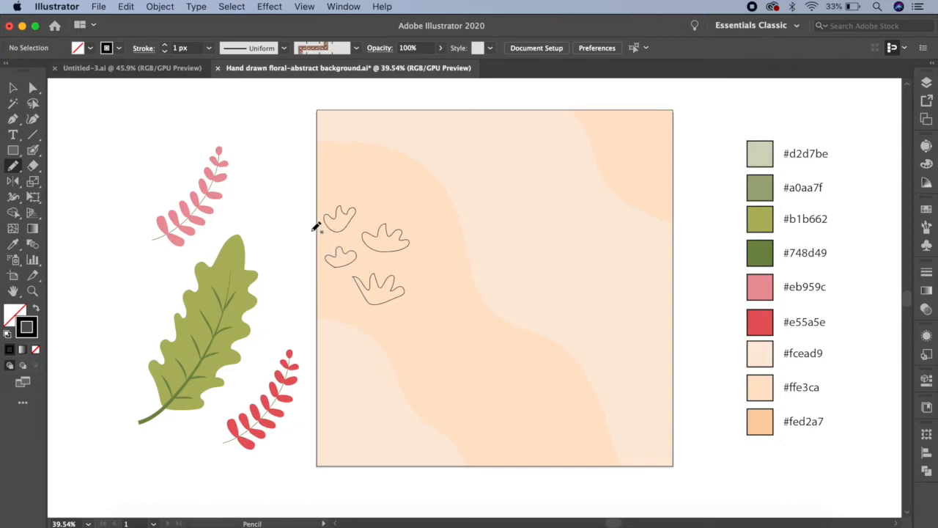
Step: Give the four lobed outlines round stroke caps and round corner joins, and expand them into filled shapes
{"action": "mouse_move", "coordinate": [328, 209]}
{"action": "left_mouse_down"}
{"action": "mouse_move", "coordinate": [391, 329]}
{"action": "mouse_move", "coordinate": [409, 329]}
{"action": "left_mouse_up"}
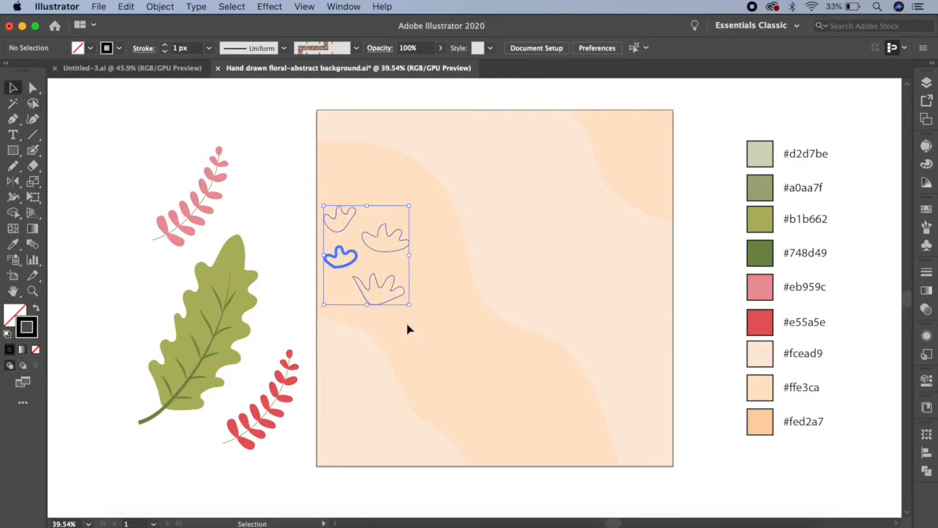
{"action": "left_click", "coordinate": [927, 272]}
{"action": "left_click", "coordinate": [826, 307]}
{"action": "left_click", "coordinate": [825, 322]}
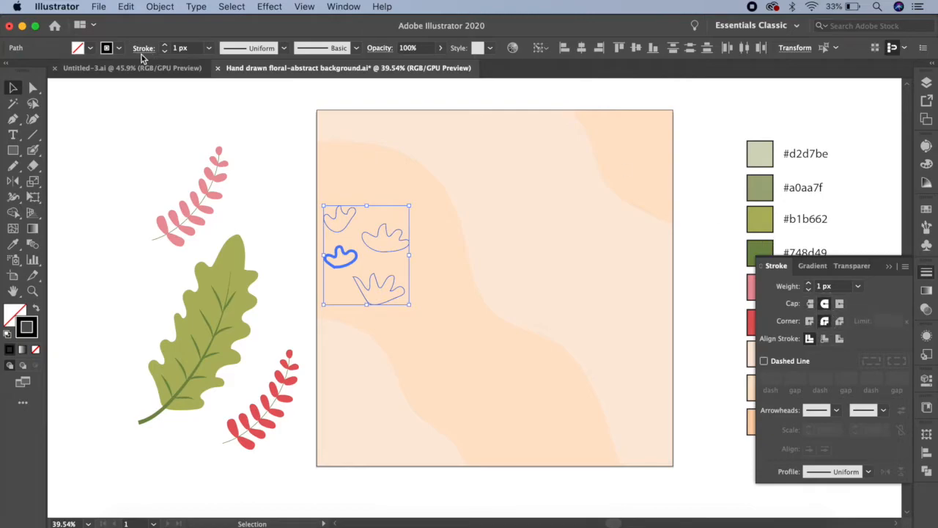
{"action": "left_click", "coordinate": [161, 8]}
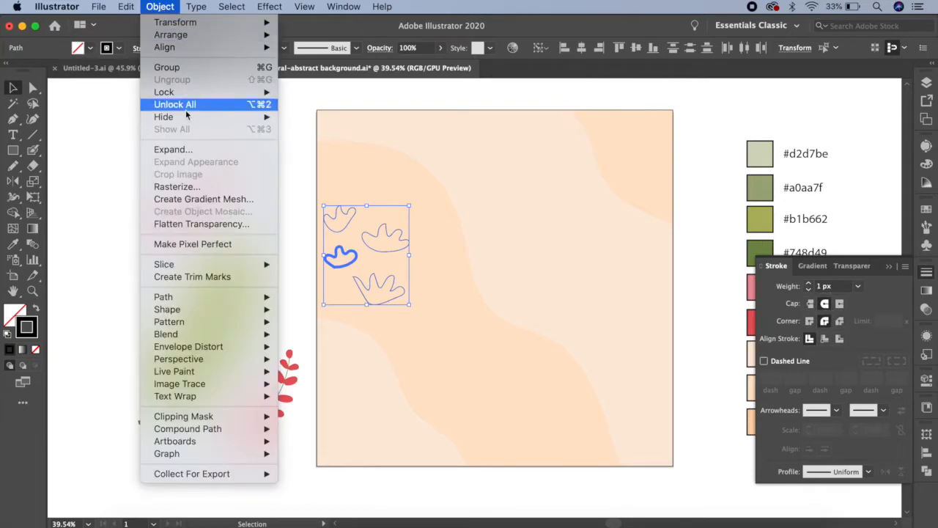
{"action": "left_click", "coordinate": [188, 150]}
{"action": "left_click", "coordinate": [505, 353]}
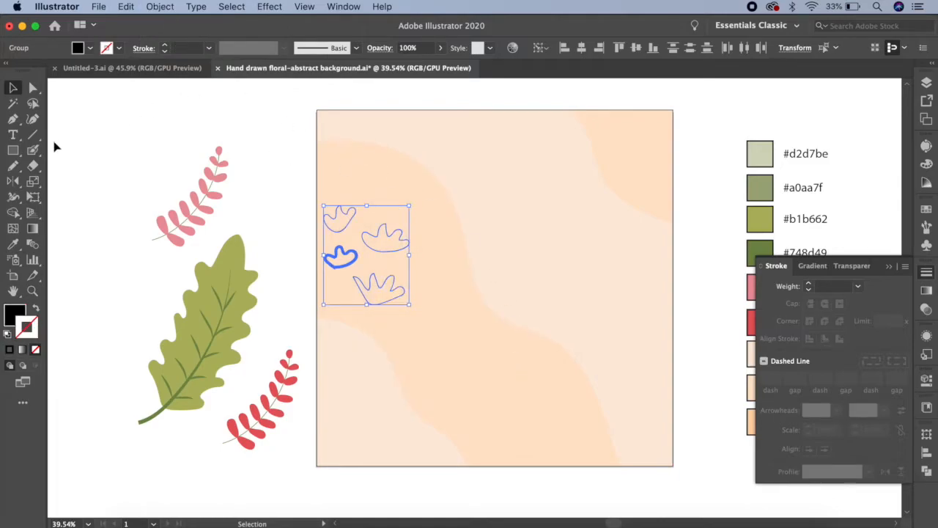
Step: Using Shape Builder, fill the upper-left and lowest lobed shapes with pale sage #d2d7be and the other two with darker sage #a0aa7f
{"action": "left_click", "coordinate": [14, 212]}
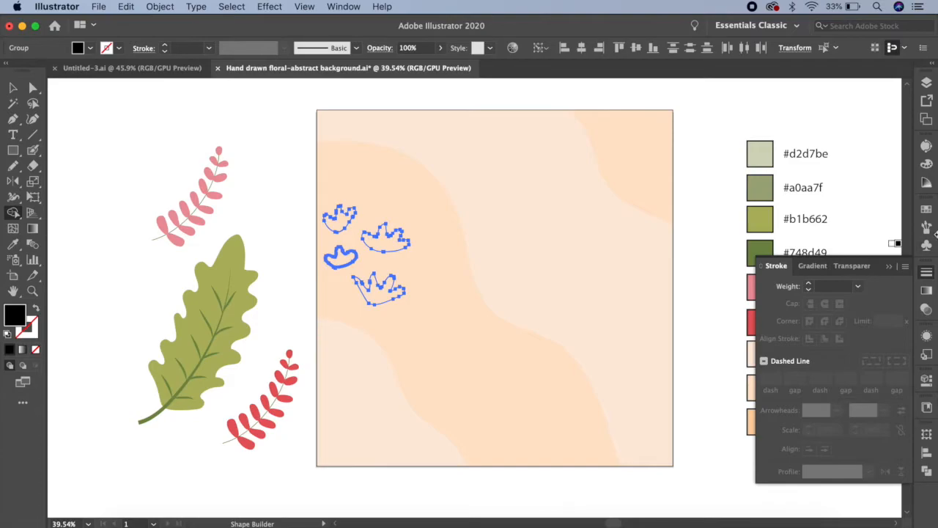
{"action": "left_click", "coordinate": [926, 210]}
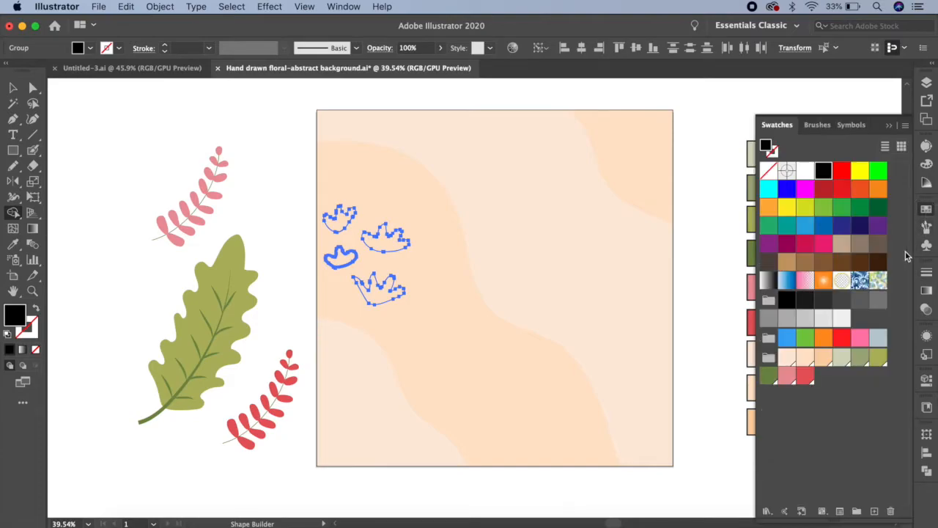
{"action": "left_click", "coordinate": [842, 358]}
{"action": "left_click", "coordinate": [339, 214]}
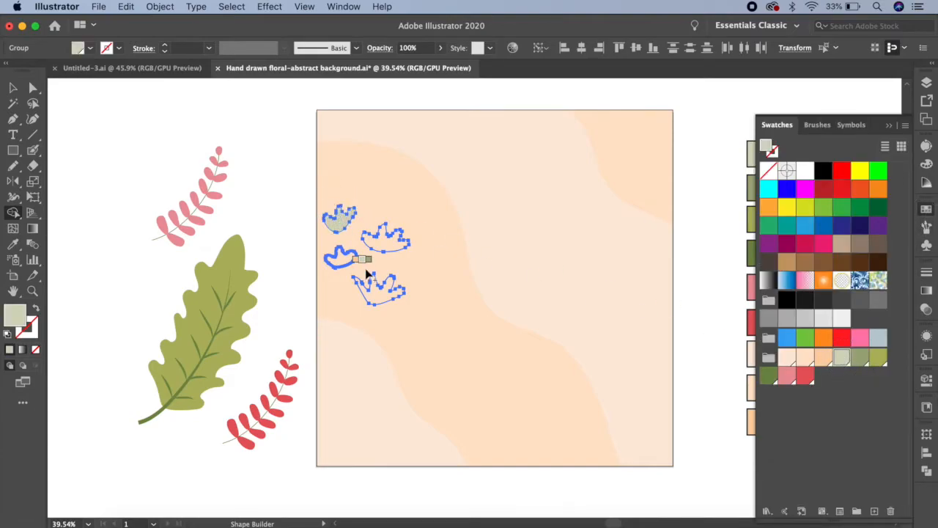
{"action": "left_click", "coordinate": [373, 277]}
{"action": "left_click", "coordinate": [860, 359]}
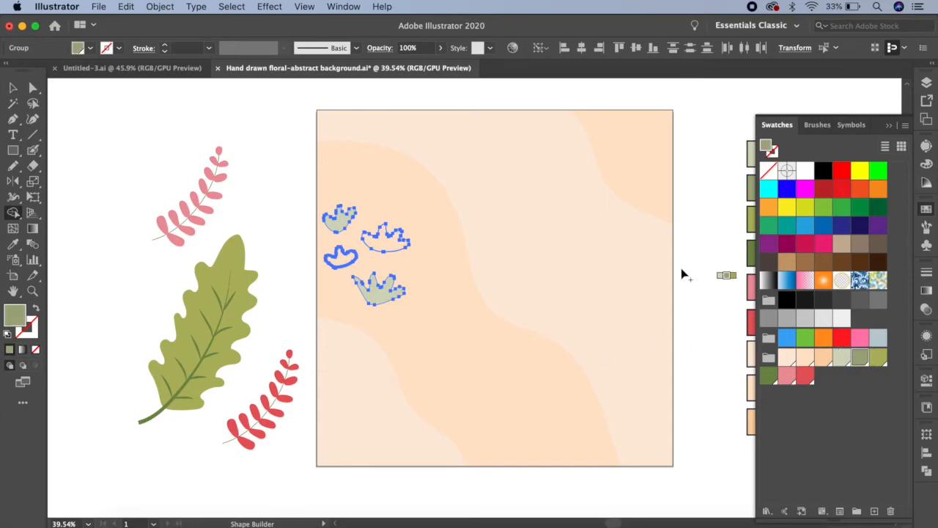
{"action": "left_click", "coordinate": [386, 242]}
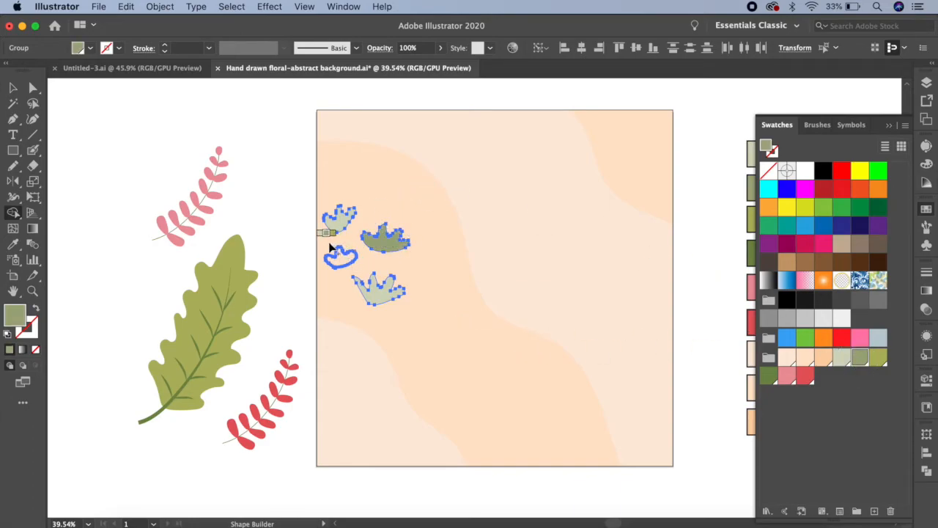
{"action": "left_click", "coordinate": [343, 259]}
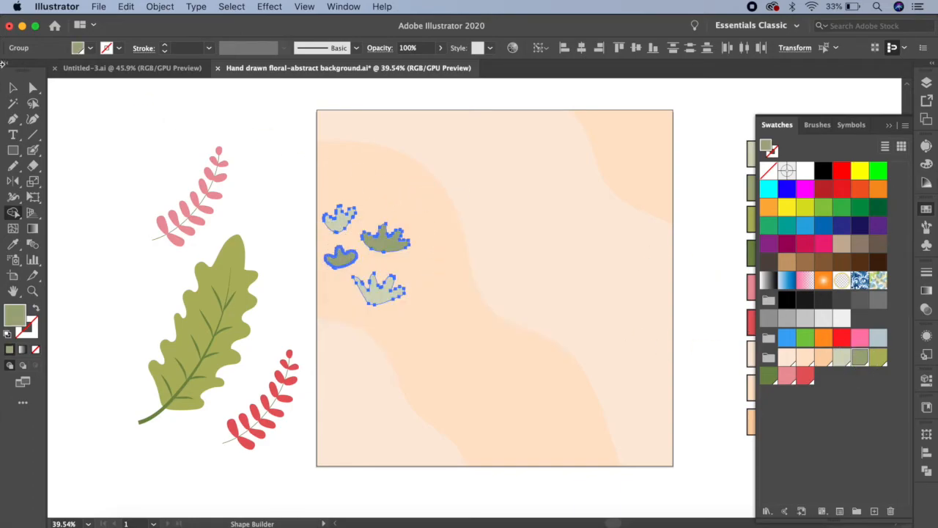
Step: Deselect the four sage shapes and spread them individually across the artboard's upper-left area
{"action": "left_click", "coordinate": [12, 88]}
{"action": "left_click", "coordinate": [455, 222]}
{"action": "left_click_drag", "start_coordinate": [394, 249], "coordinate": [371, 158]}
{"action": "left_click_drag", "start_coordinate": [340, 215], "coordinate": [411, 188]}
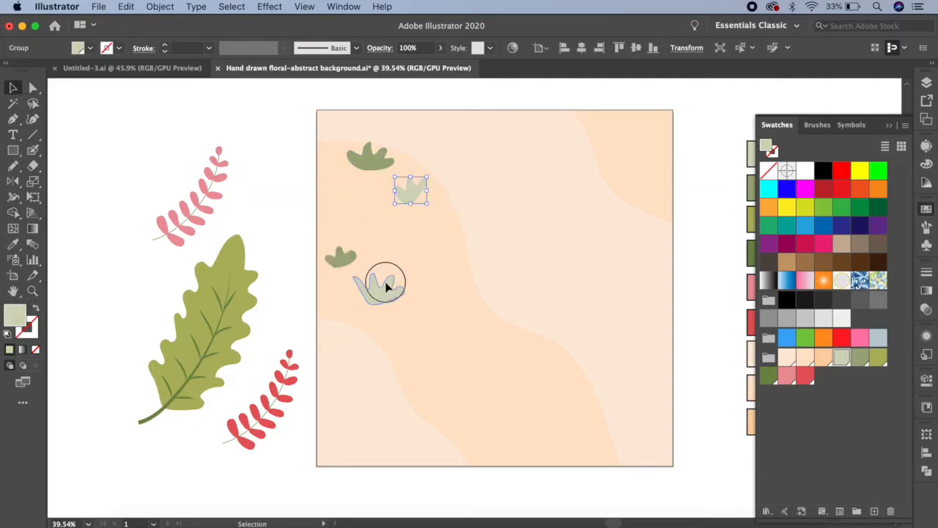
{"action": "left_click_drag", "start_coordinate": [386, 286], "coordinate": [438, 233]}
{"action": "left_click_drag", "start_coordinate": [351, 258], "coordinate": [352, 212]}
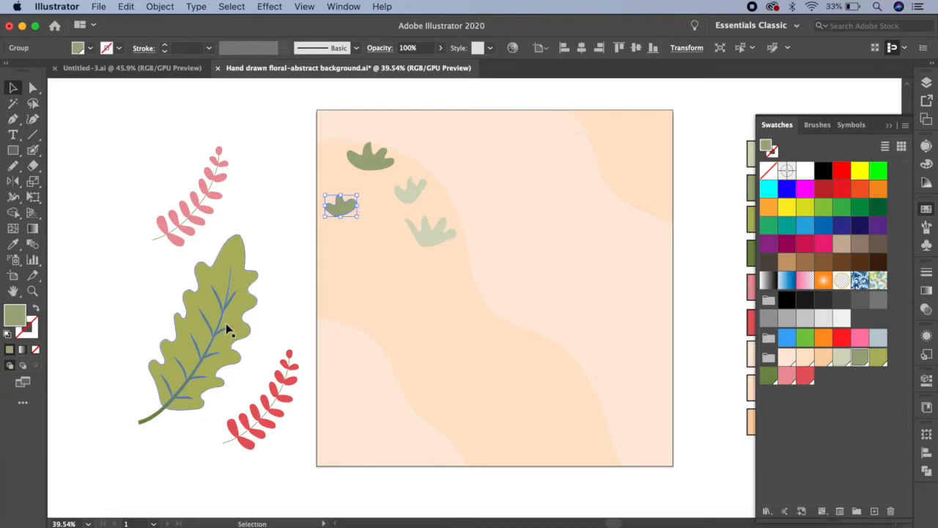
Step: Move the large green leaf onto the artboard's bottom-left corner, scale it down and tilt it slightly clockwise
{"action": "left_click_drag", "start_coordinate": [224, 324], "coordinate": [389, 387]}
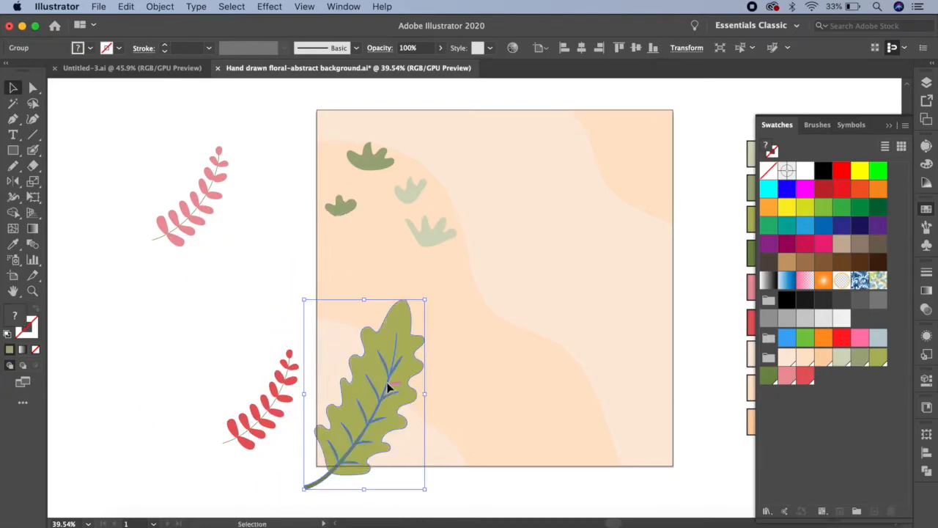
{"action": "left_click_drag", "start_coordinate": [426, 298], "coordinate": [412, 321]}
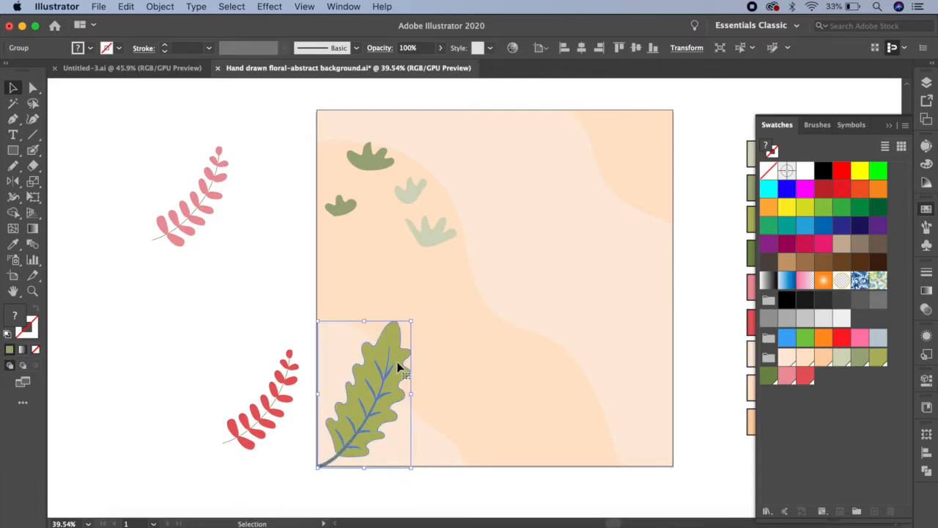
{"action": "left_click_drag", "start_coordinate": [412, 321], "coordinate": [412, 350]}
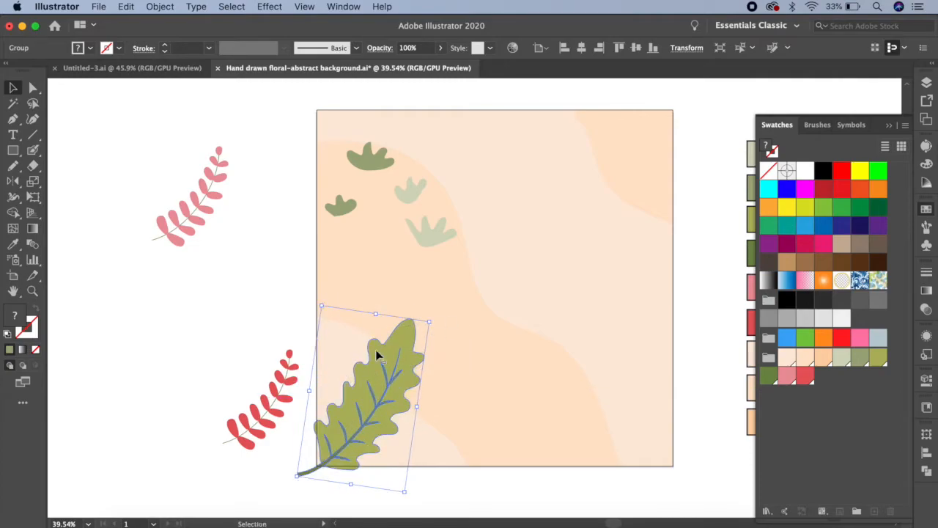
Step: Place the red sprig to the right of the leaf, and reflect the pink sprig at 70°, rotate it and set it above the leaf
{"action": "left_click_drag", "start_coordinate": [288, 385], "coordinate": [454, 421]}
{"action": "left_click_drag", "start_coordinate": [211, 210], "coordinate": [319, 285]}
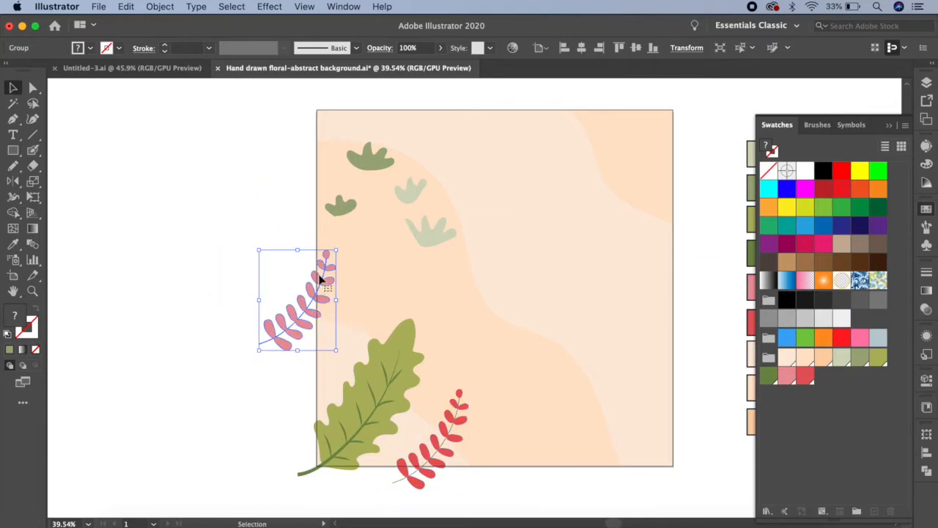
{"action": "right_click", "coordinate": [328, 281]}
{"action": "mouse_move", "coordinate": [390, 427]}
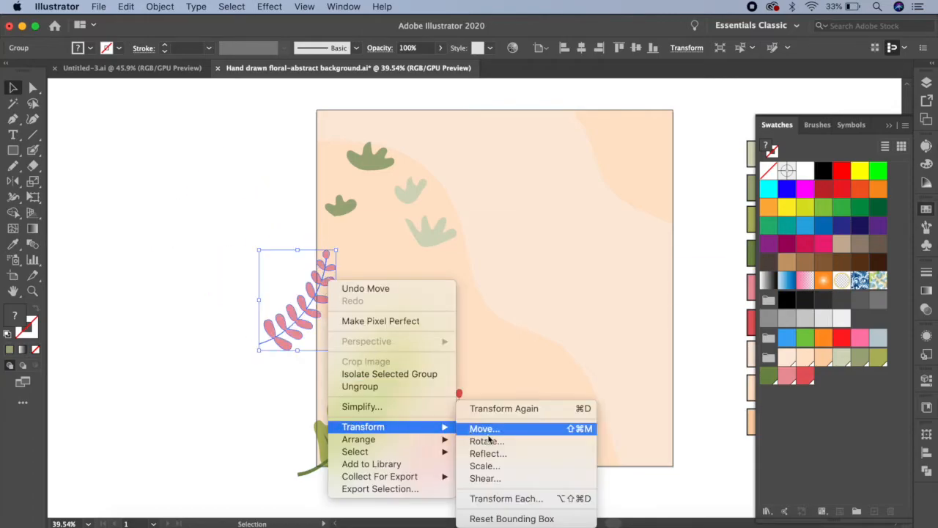
{"action": "left_click", "coordinate": [502, 456]}
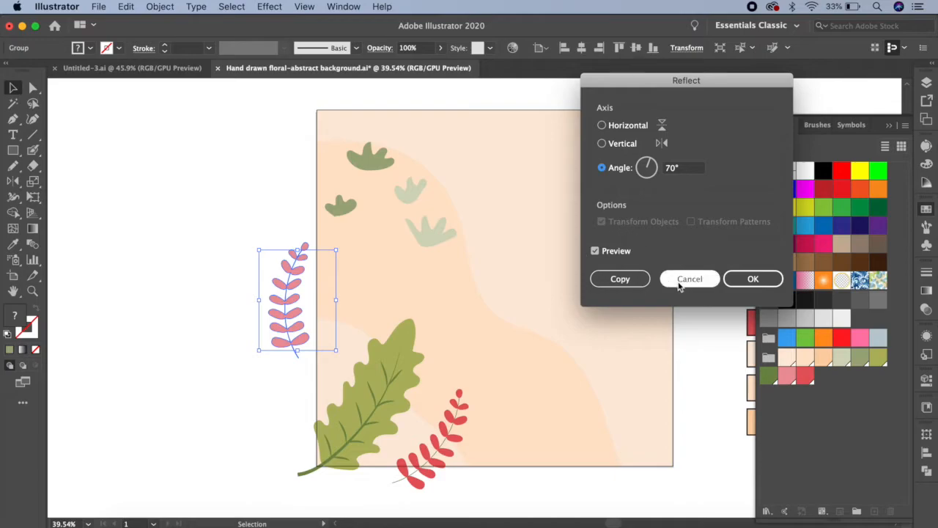
{"action": "left_click", "coordinate": [767, 278]}
{"action": "left_click_drag", "start_coordinate": [311, 238], "coordinate": [352, 321]}
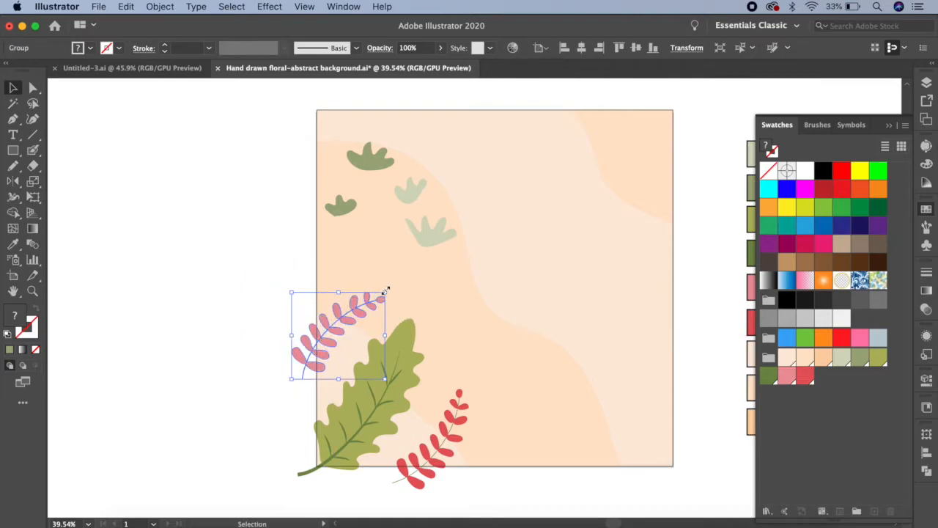
Step: Scale the bottom-left leaf down slightly and nudge the pink sprig closer to it
{"action": "left_click", "coordinate": [419, 332]}
{"action": "left_click_drag", "start_coordinate": [430, 322], "coordinate": [422, 327]}
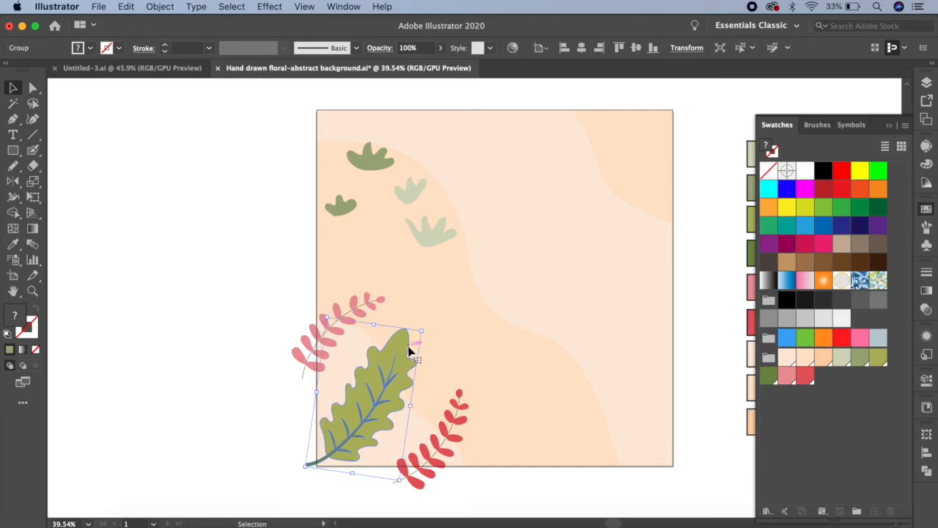
{"action": "mouse_move", "coordinate": [371, 311]}
{"action": "left_mouse_down"}
{"action": "mouse_move", "coordinate": [366, 304]}
{"action": "mouse_move", "coordinate": [372, 310]}
{"action": "left_mouse_up"}
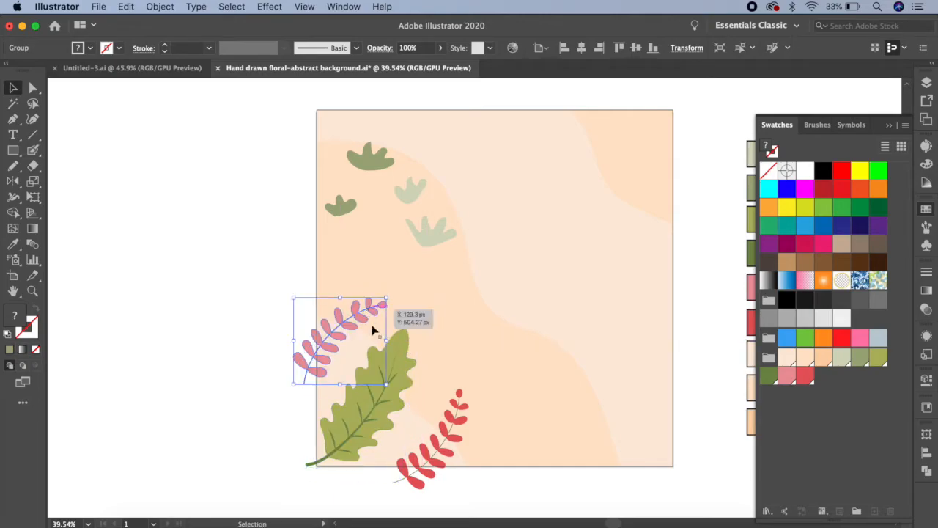
Step: Copy the green leaf to the artboard's top edge and rotate it so its tip points down to the left
{"action": "left_click", "coordinate": [400, 389]}
{"action": "left_click_drag", "start_coordinate": [400, 389], "coordinate": [539, 236]}
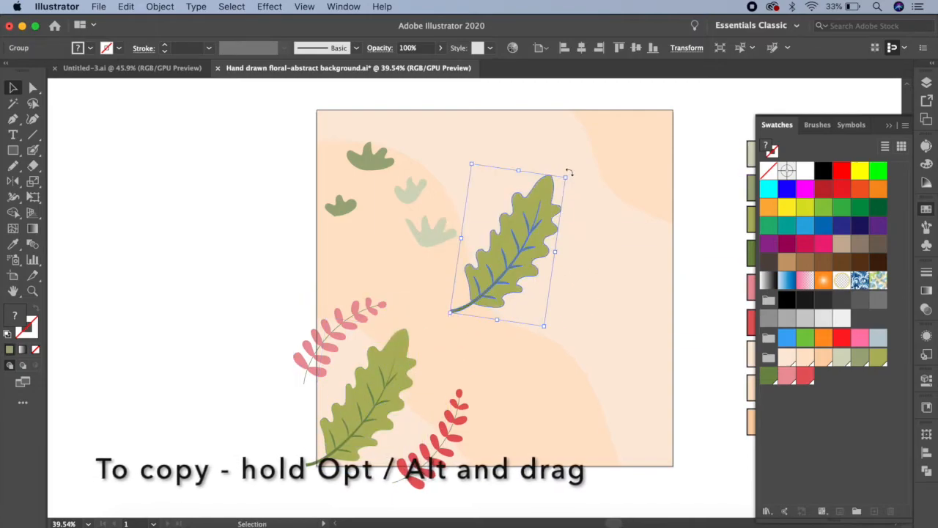
{"action": "left_click_drag", "start_coordinate": [569, 172], "coordinate": [380, 305]}
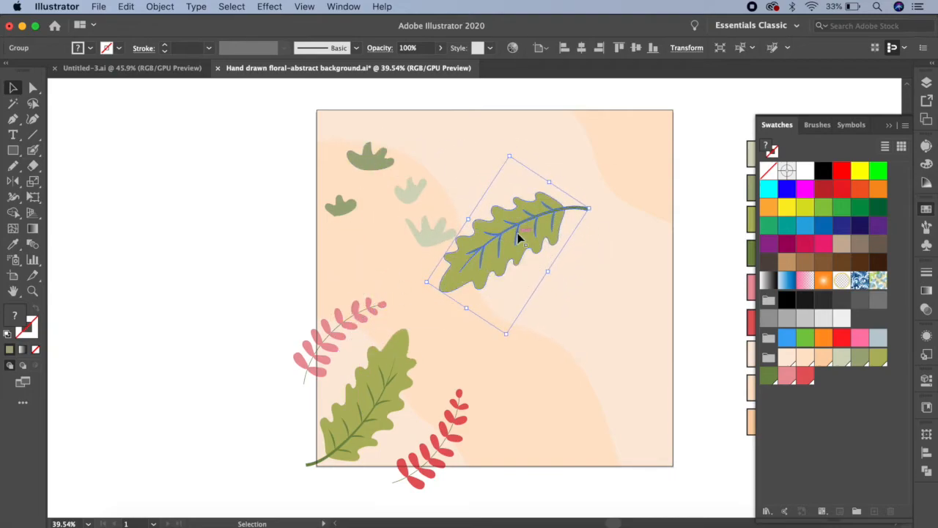
{"action": "left_click_drag", "start_coordinate": [519, 237], "coordinate": [519, 115]}
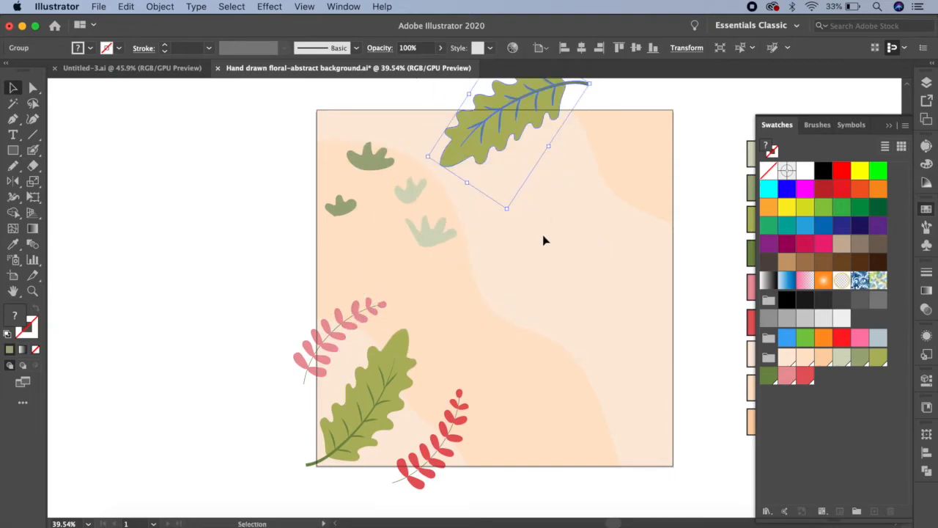
{"action": "scroll", "coordinate": [543, 241], "scroll_direction": "down", "scroll_amount": 2}
{"action": "left_click_drag", "start_coordinate": [547, 224], "coordinate": [511, 248]}
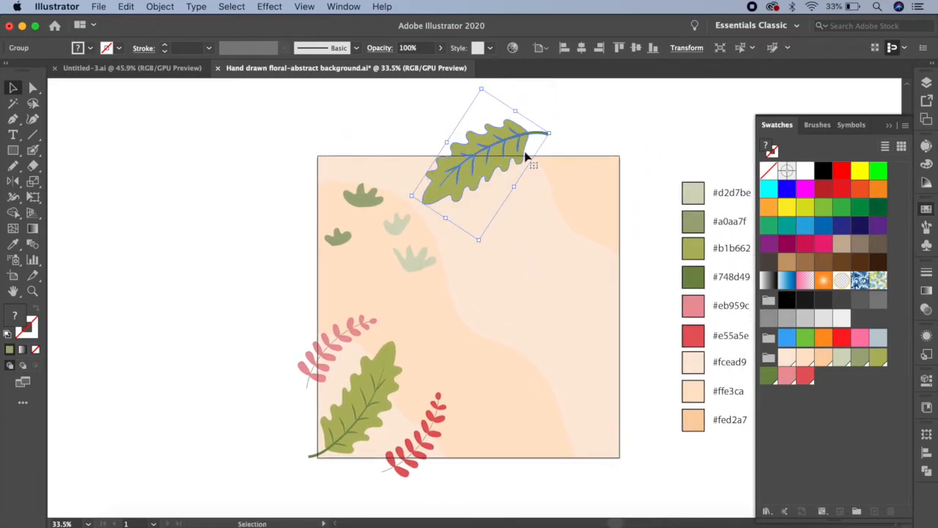
{"action": "left_click_drag", "start_coordinate": [556, 127], "coordinate": [554, 145]}
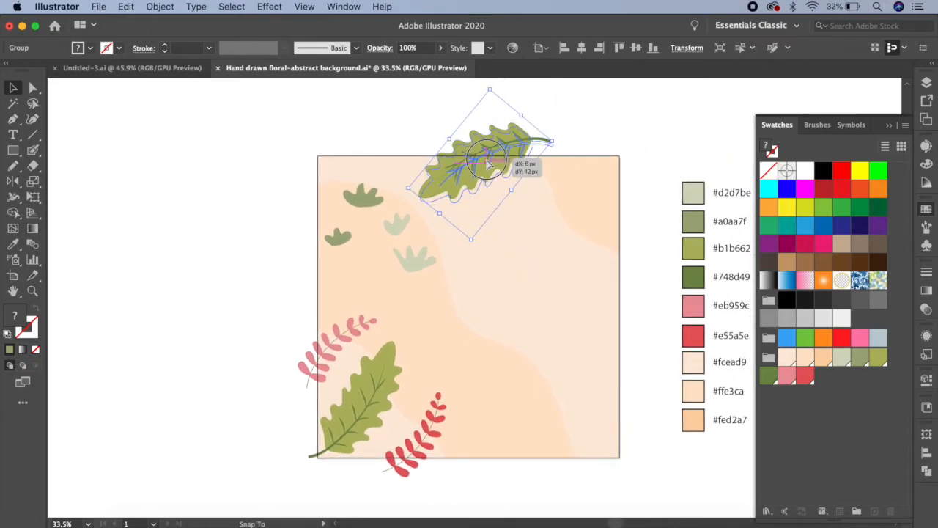
Step: Copy the top leaf to the artboard's right edge, reflect it across the horizontal axis and rotate it so its tip points down-left
{"action": "left_click_drag", "start_coordinate": [487, 159], "coordinate": [576, 244]}
{"action": "right_click", "coordinate": [575, 244]}
{"action": "mouse_move", "coordinate": [611, 391]}
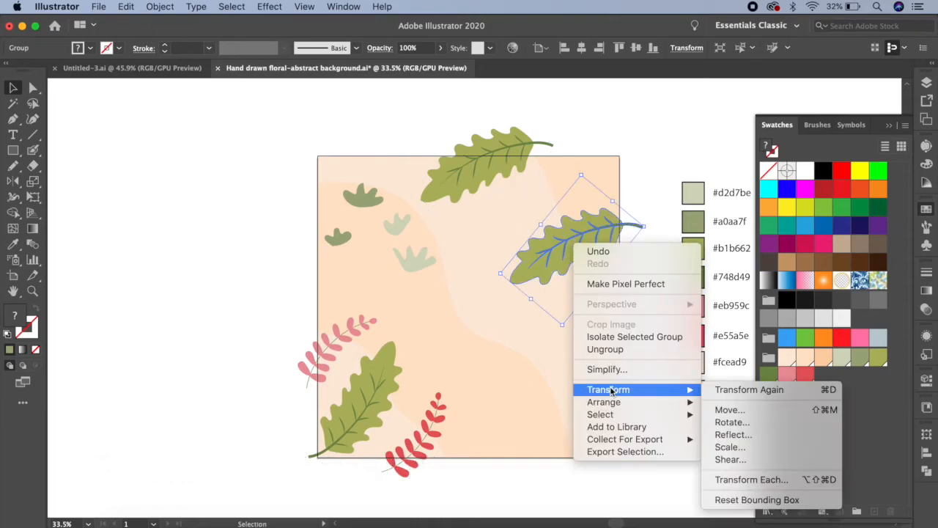
{"action": "left_click", "coordinate": [733, 434]}
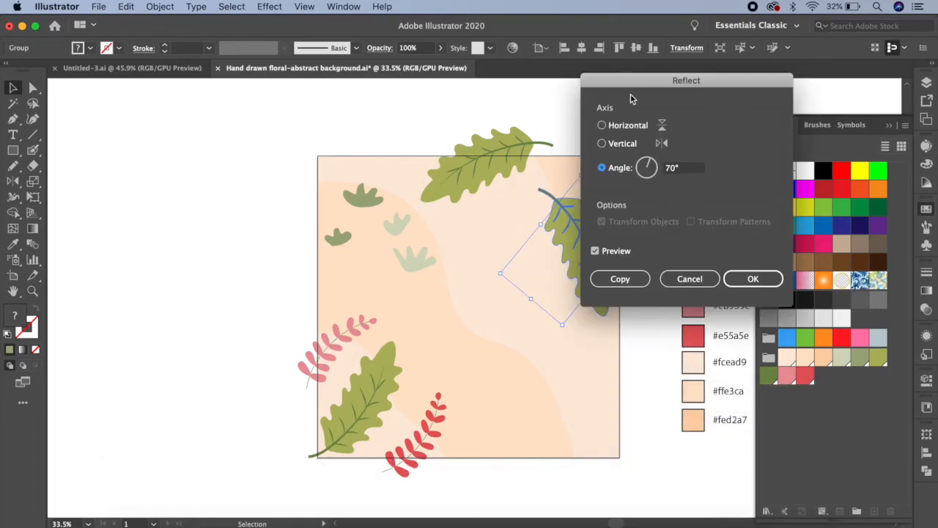
{"action": "left_click_drag", "start_coordinate": [656, 88], "coordinate": [268, 92]}
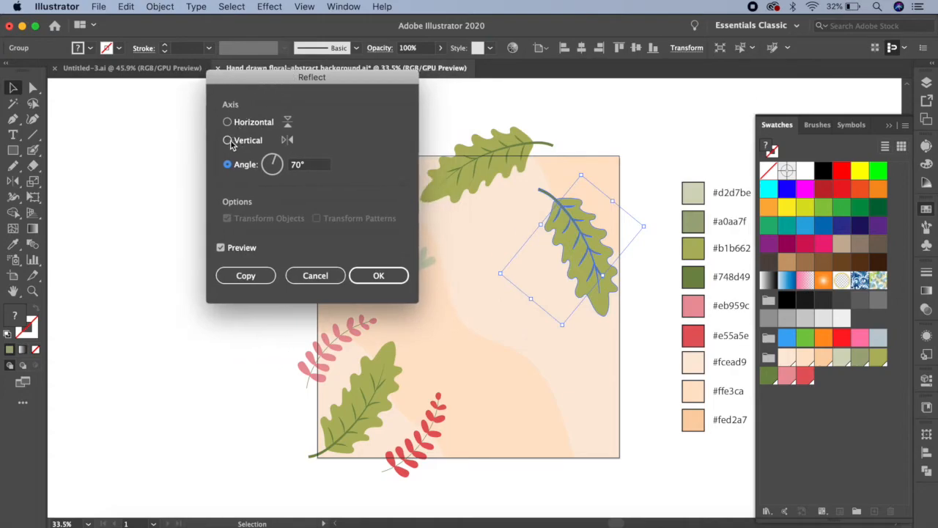
{"action": "left_click", "coordinate": [228, 123]}
{"action": "left_click", "coordinate": [377, 276]}
{"action": "left_click_drag", "start_coordinate": [652, 268], "coordinate": [635, 139]}
{"action": "left_click_drag", "start_coordinate": [601, 217], "coordinate": [623, 236]}
{"action": "left_click_drag", "start_coordinate": [643, 206], "coordinate": [595, 261]}
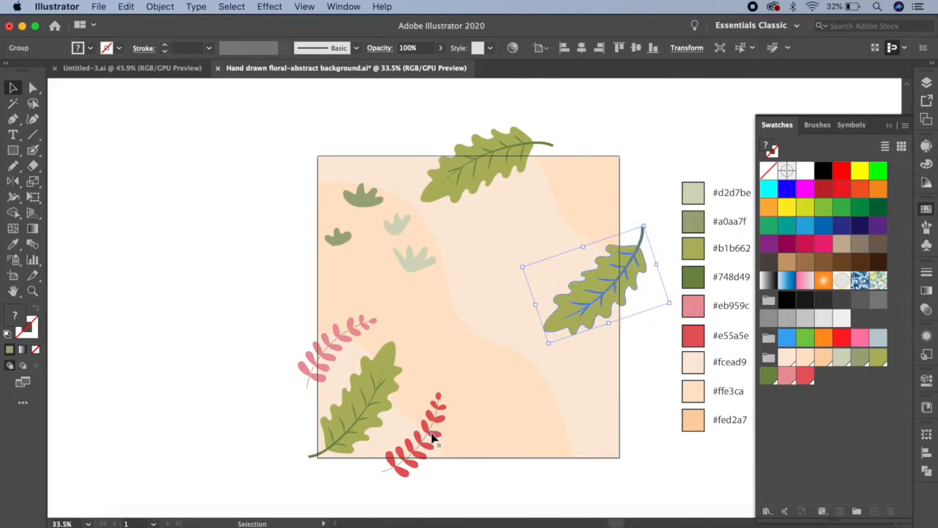
Step: Copy the red sprig to the artboard's upper-right corner and rotate it so its tip points left
{"action": "left_click", "coordinate": [433, 438]}
{"action": "left_click_drag", "start_coordinate": [434, 435], "coordinate": [517, 292]}
{"action": "left_click_drag", "start_coordinate": [538, 335], "coordinate": [593, 174]}
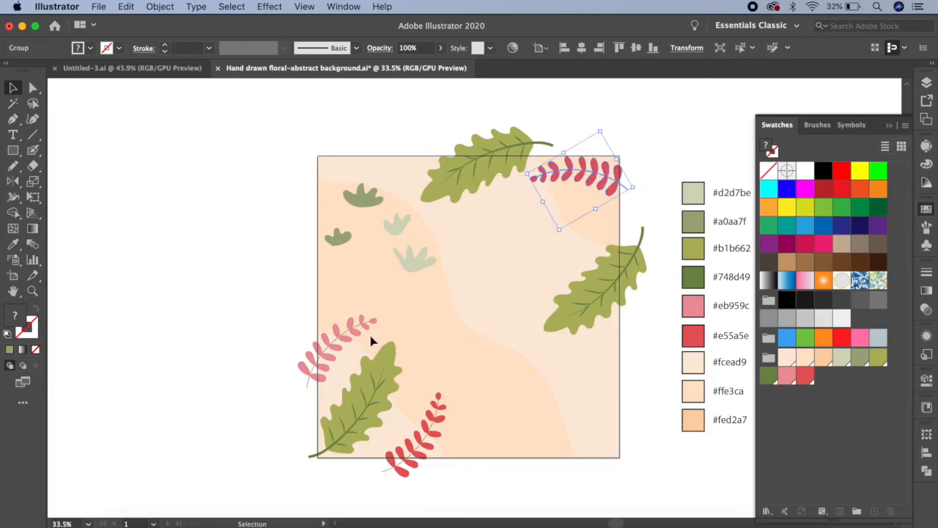
Step: Copy the pink sprig to the artboard's right side, rotated to point left between the red sprig and the leaf
{"action": "left_click", "coordinate": [361, 338]}
{"action": "left_click_drag", "start_coordinate": [361, 338], "coordinate": [449, 281]}
{"action": "left_click_drag", "start_coordinate": [533, 268], "coordinate": [614, 227]}
Step: Arrange the darker sage shapes and the small pale one along the artboard's left edge, and the large pale one in the bottom-right corner
{"action": "left_click_drag", "start_coordinate": [347, 237], "coordinate": [360, 287]}
{"action": "left_click", "coordinate": [360, 199]}
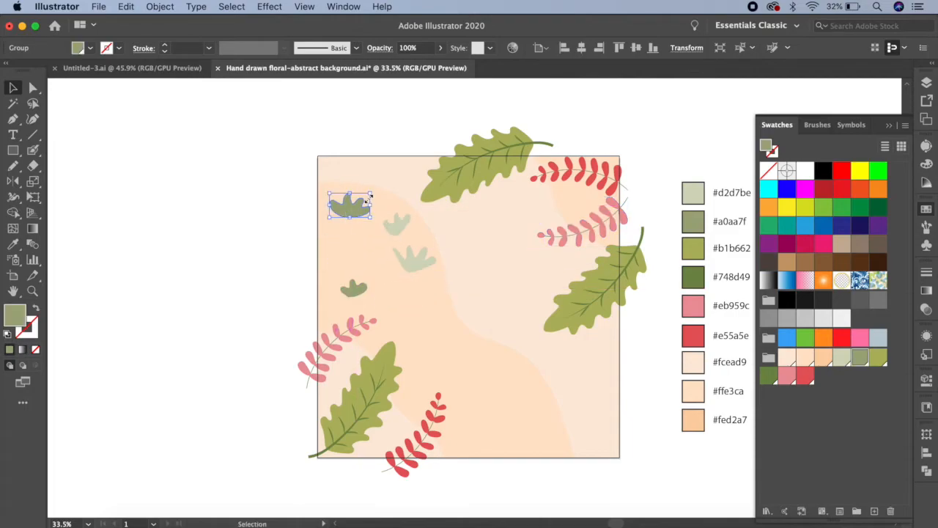
{"action": "left_click_drag", "start_coordinate": [373, 188], "coordinate": [335, 235]}
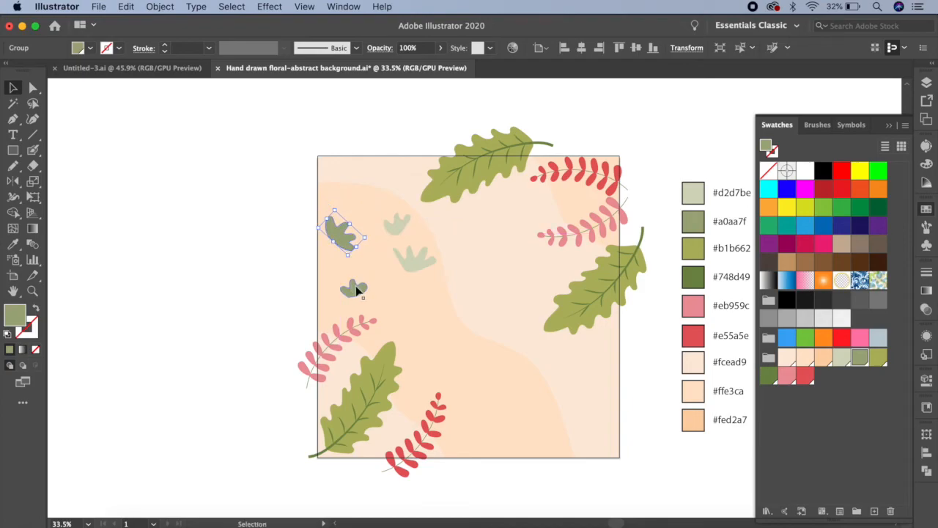
{"action": "left_click_drag", "start_coordinate": [355, 290], "coordinate": [342, 302]}
{"action": "left_click_drag", "start_coordinate": [396, 227], "coordinate": [592, 398]}
{"action": "left_click_drag", "start_coordinate": [595, 434], "coordinate": [600, 437]}
Step: Copy the two darker sage shapes to the artboard's lower right, rotating the larger copy and placing it above the pale shape
{"action": "left_click", "coordinate": [340, 235]}
{"action": "left_click_drag", "start_coordinate": [339, 235], "coordinate": [571, 374]}
{"action": "left_click_drag", "start_coordinate": [347, 310], "coordinate": [504, 437]}
{"action": "left_click", "coordinate": [579, 383]}
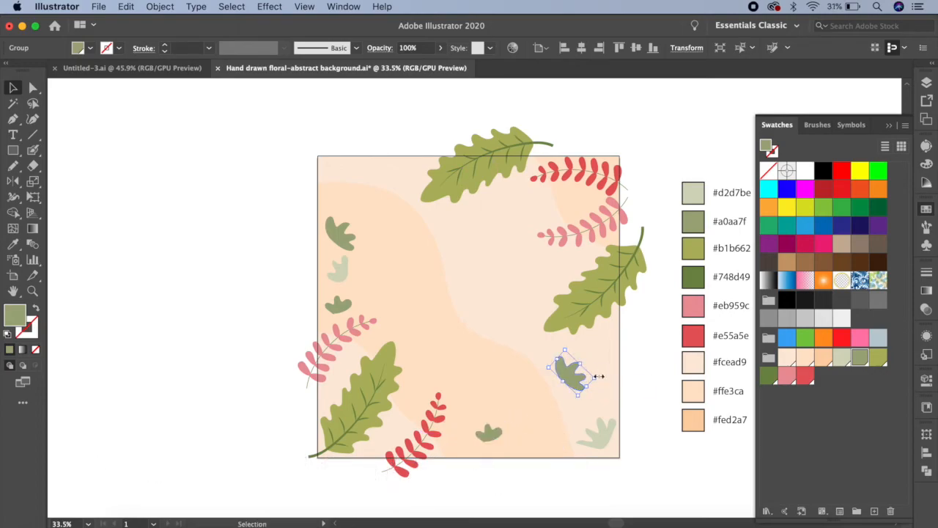
{"action": "left_click_drag", "start_coordinate": [599, 372], "coordinate": [600, 394]}
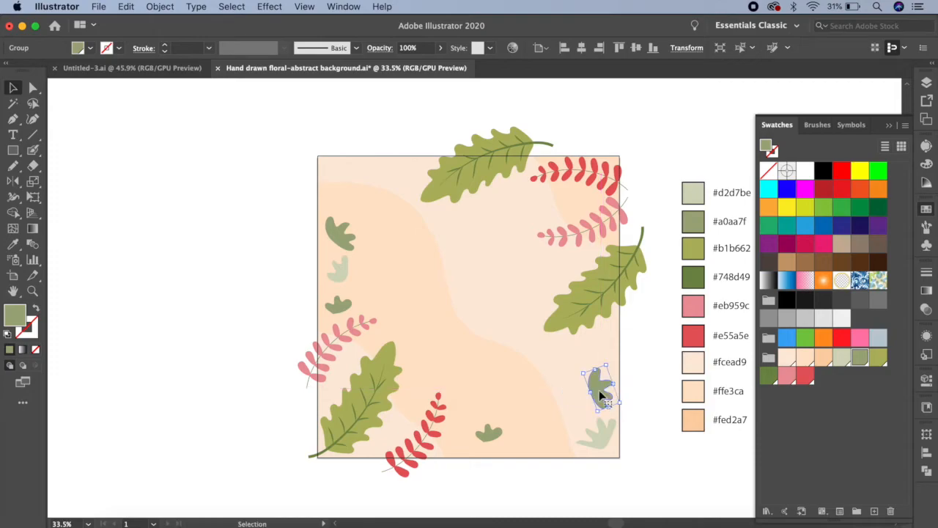
Step: Recolour the sage shape near the lower-right edge pale #d2d7be and the large corner shape below it darker #a0aa7f
{"action": "left_click", "coordinate": [847, 352]}
{"action": "left_click", "coordinate": [597, 431]}
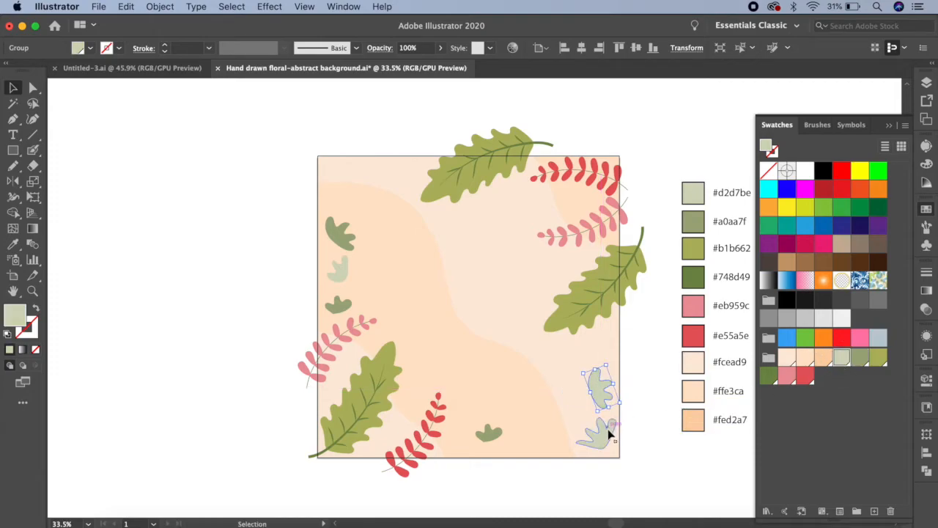
{"action": "left_click", "coordinate": [861, 360]}
Step: Recolour the small sage shape at the artboard's bottom pale #d2d7be, and place a rotated #a0aa7f copy just right of it
{"action": "left_click", "coordinate": [493, 437]}
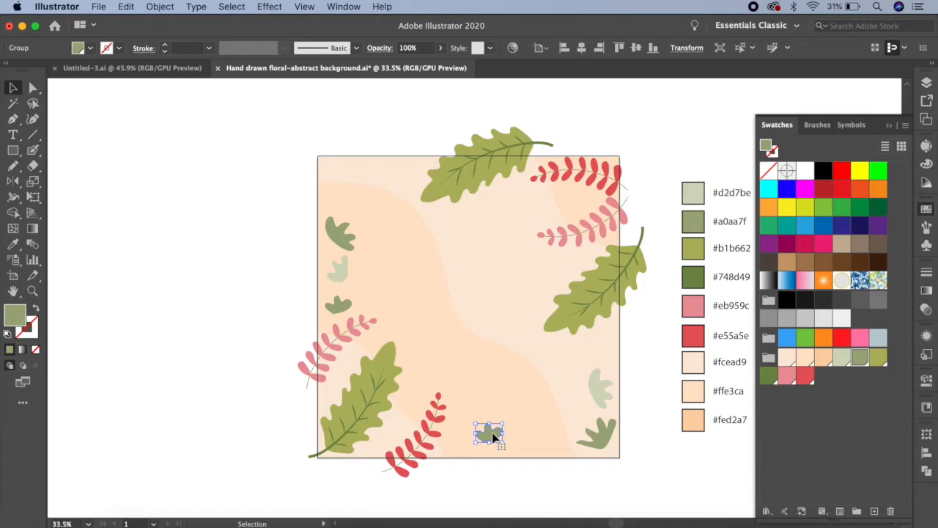
{"action": "left_click", "coordinate": [842, 358]}
{"action": "left_click_drag", "start_coordinate": [494, 437], "coordinate": [554, 442]}
{"action": "left_click", "coordinate": [860, 357]}
{"action": "left_click_drag", "start_coordinate": [484, 428], "coordinate": [487, 437]}
{"action": "left_click", "coordinate": [525, 442]}
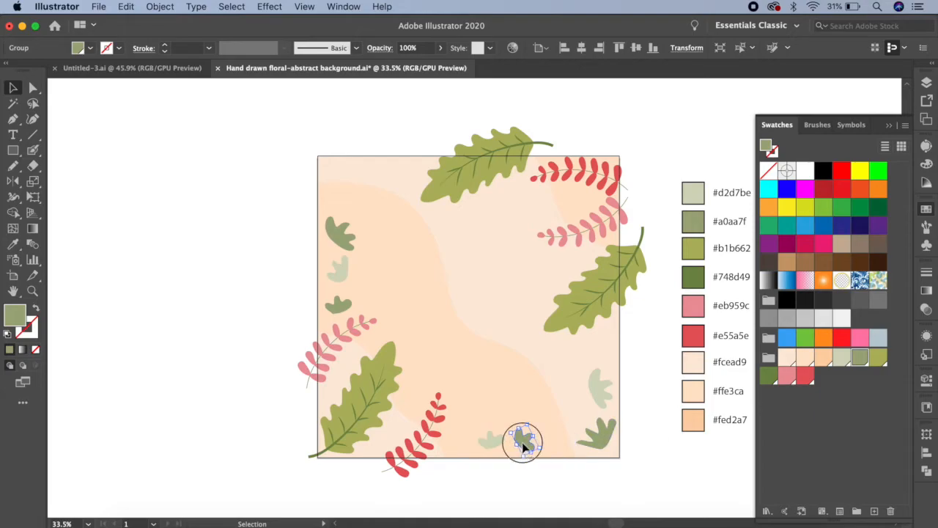
Step: Copy the small dark sage shape above the pale one at the artboard's right edge, and tilt the pale shape counterclockwise
{"action": "left_click_drag", "start_coordinate": [525, 444], "coordinate": [599, 376]}
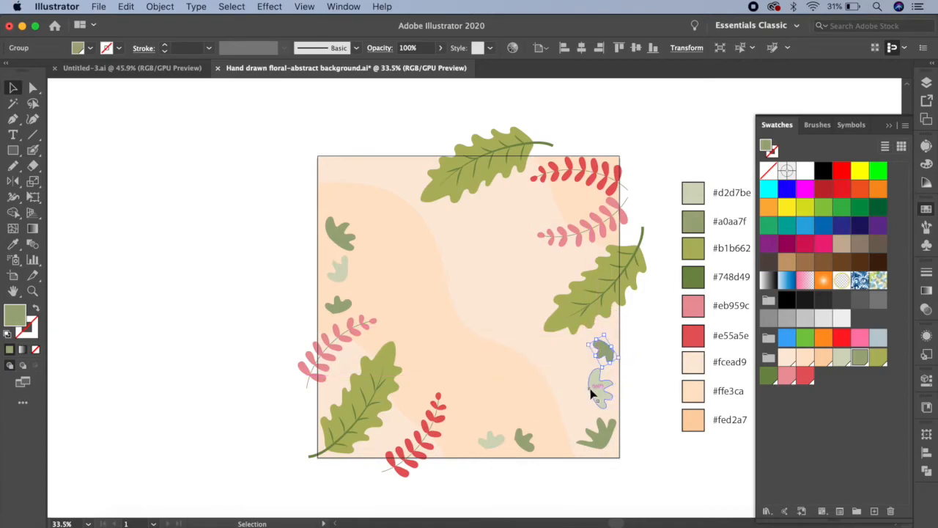
{"action": "left_click", "coordinate": [593, 394]}
{"action": "mouse_move", "coordinate": [601, 392]}
{"action": "left_mouse_down"}
{"action": "mouse_move", "coordinate": [572, 383]}
{"action": "mouse_move", "coordinate": [601, 383]}
{"action": "mouse_move", "coordinate": [599, 390]}
{"action": "left_mouse_up"}
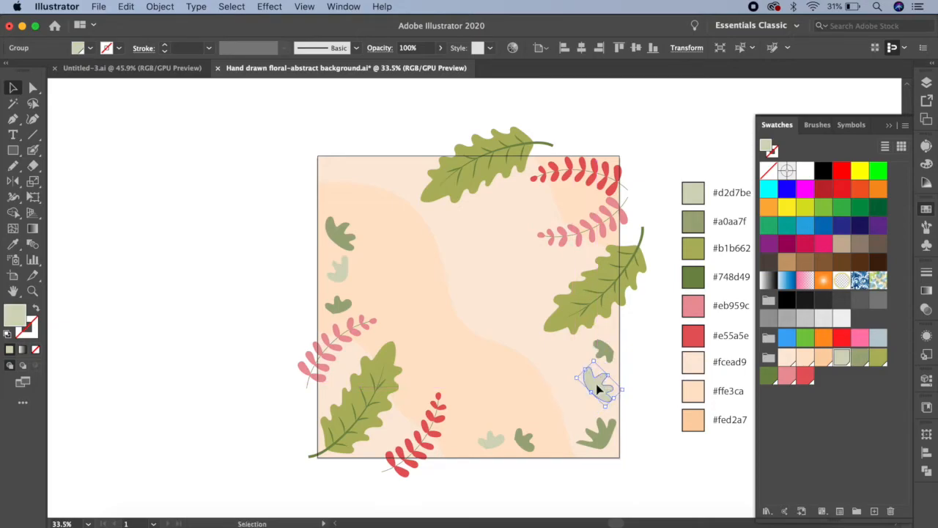
Step: Copy the small dark sage shape beside the pale one near the artboard's left edge and recolour the copy #d2d7be
{"action": "left_click", "coordinate": [525, 450]}
{"action": "left_click_drag", "start_coordinate": [523, 436], "coordinate": [365, 286]}
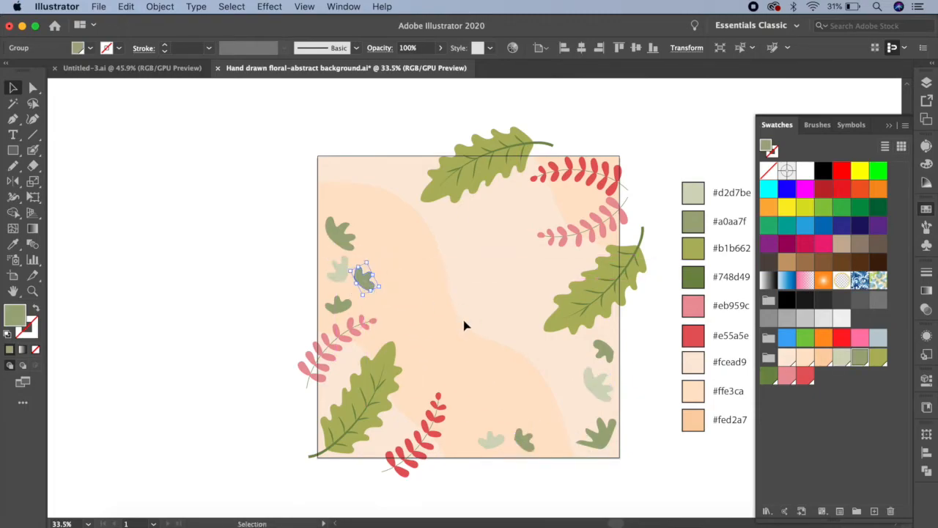
{"action": "left_click", "coordinate": [464, 326]}
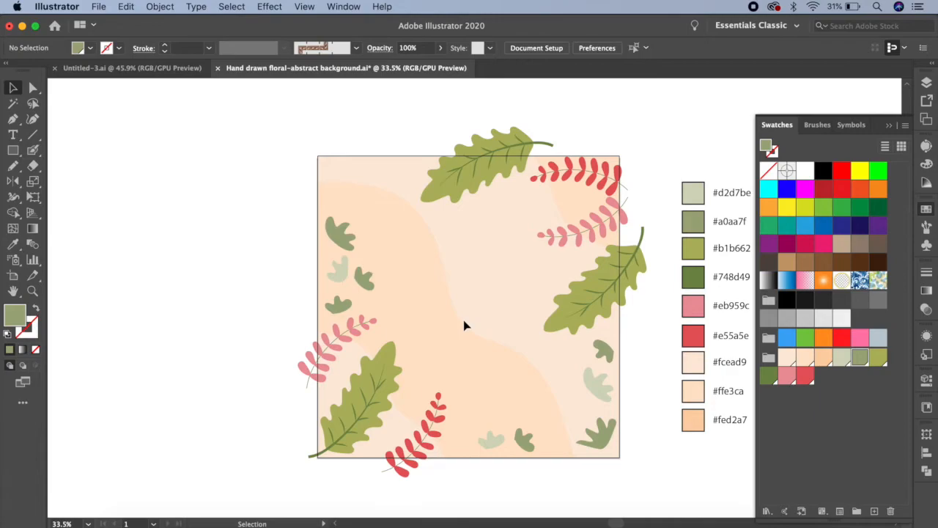
{"action": "left_click", "coordinate": [365, 285]}
{"action": "left_click", "coordinate": [844, 360]}
{"action": "left_click", "coordinate": [464, 252]}
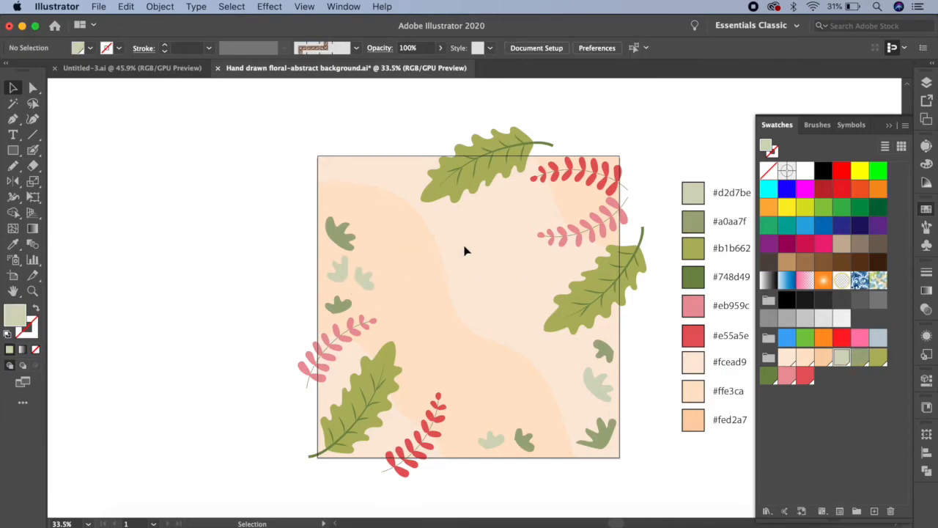
Step: Set up the Blob Brush with no fill, a #fed2a7 stroke and a 10 pt brush size
{"action": "left_click_drag", "start_coordinate": [32, 152], "coordinate": [105, 167]}
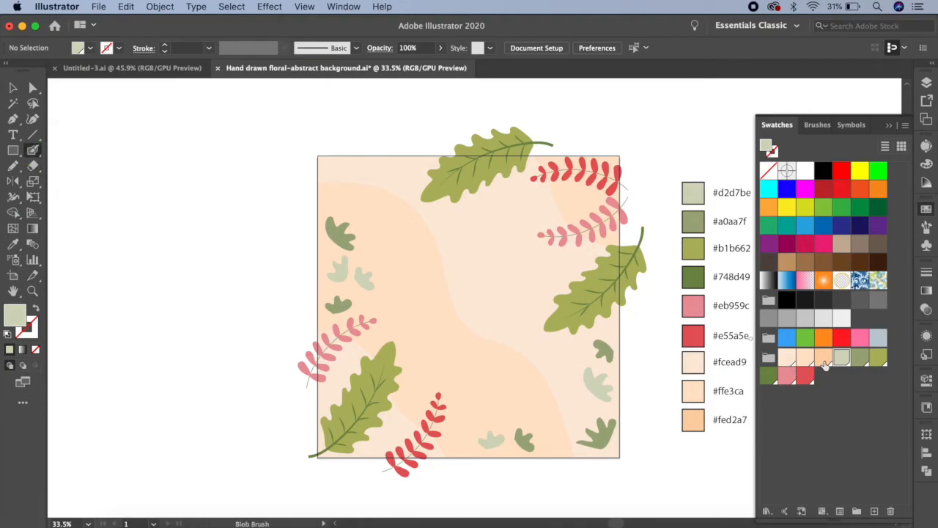
{"action": "left_click", "coordinate": [768, 170]}
{"action": "left_click", "coordinate": [775, 153]}
{"action": "left_click", "coordinate": [823, 358]}
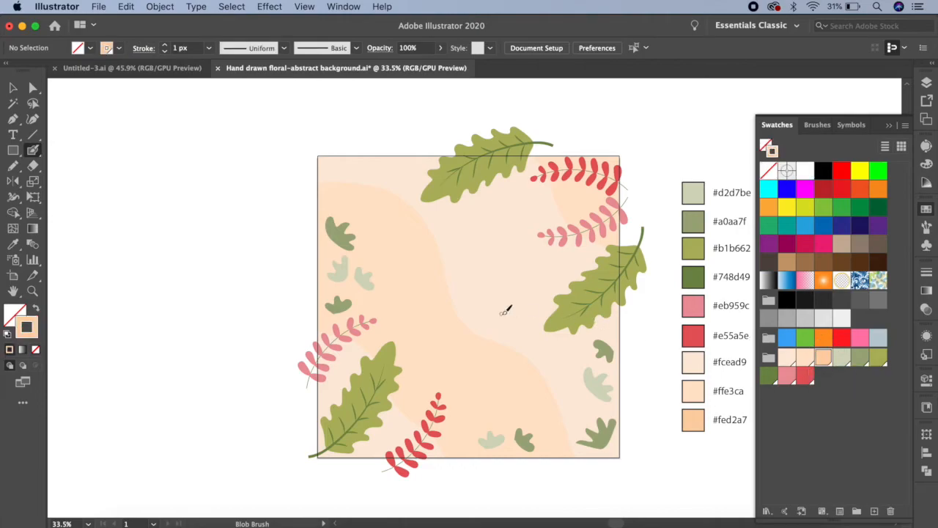
{"action": "double_click", "coordinate": [34, 151]}
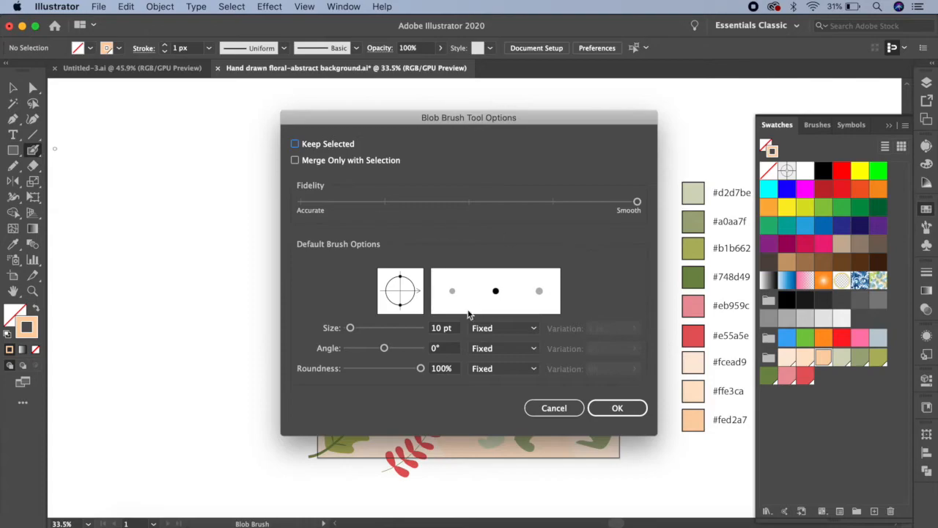
{"action": "left_click", "coordinate": [608, 408]}
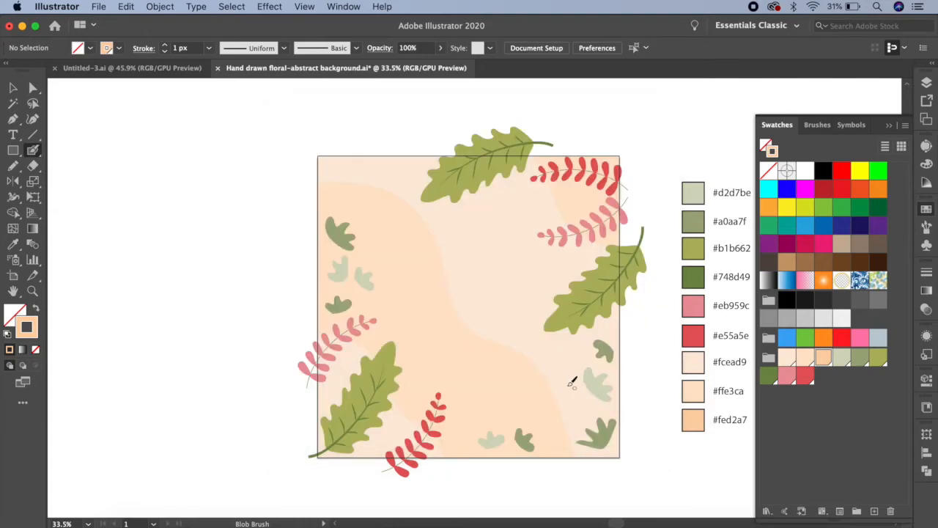
Step: Paint a cluster of #fed2a7 dots in the artboard's upper-left peach area, above the dark sage shape
{"action": "scroll", "coordinate": [366, 226], "scroll_direction": "up", "scroll_amount": 5}
{"action": "left_click_drag", "start_coordinate": [370, 215], "coordinate": [384, 261]}
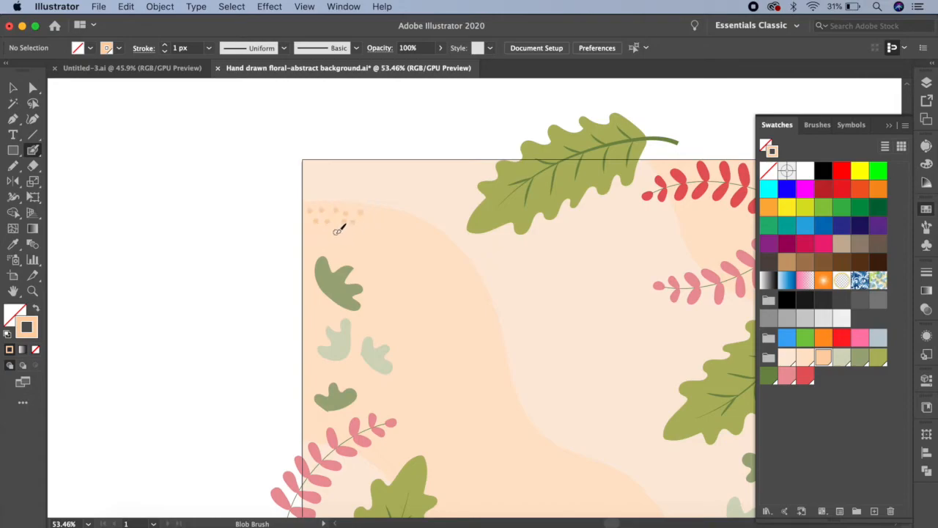
{"action": "left_click", "coordinate": [349, 235]}
{"action": "left_click", "coordinate": [366, 223]}
{"action": "left_click", "coordinate": [316, 243]}
{"action": "left_click", "coordinate": [385, 218]}
Step: Paint a cluster of #fed2a7 dots in the upper-right peach area between the red and pink sprigs
{"action": "key", "text": "space"}
{"action": "left_click_drag", "start_coordinate": [538, 319], "coordinate": [300, 277]}
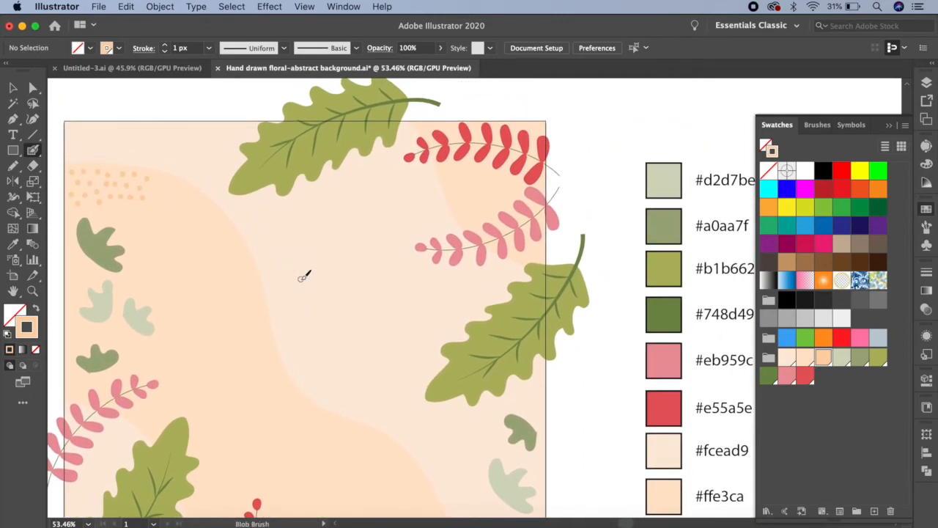
{"action": "left_click", "coordinate": [446, 175]}
{"action": "left_click", "coordinate": [450, 186]}
{"action": "left_click", "coordinate": [454, 199]}
{"action": "left_click", "coordinate": [471, 178]}
{"action": "left_click", "coordinate": [474, 189]}
{"action": "left_click", "coordinate": [479, 200]}
Step: Paint #fed2a7 dot clusters along the artboard's bottom, at the peach area's right edge and beside the red sprig
{"action": "left_click_drag", "start_coordinate": [398, 366], "coordinate": [419, 198]}
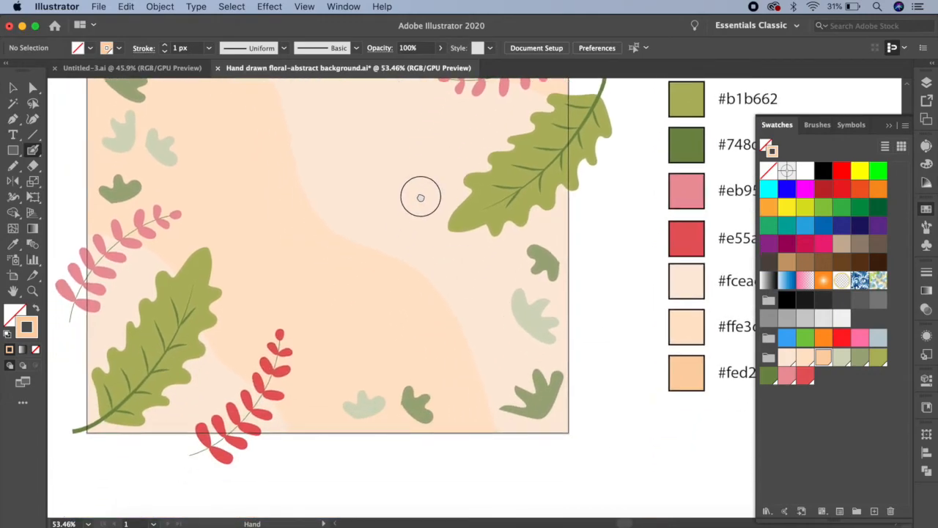
{"action": "left_click_drag", "start_coordinate": [408, 297], "coordinate": [411, 290]}
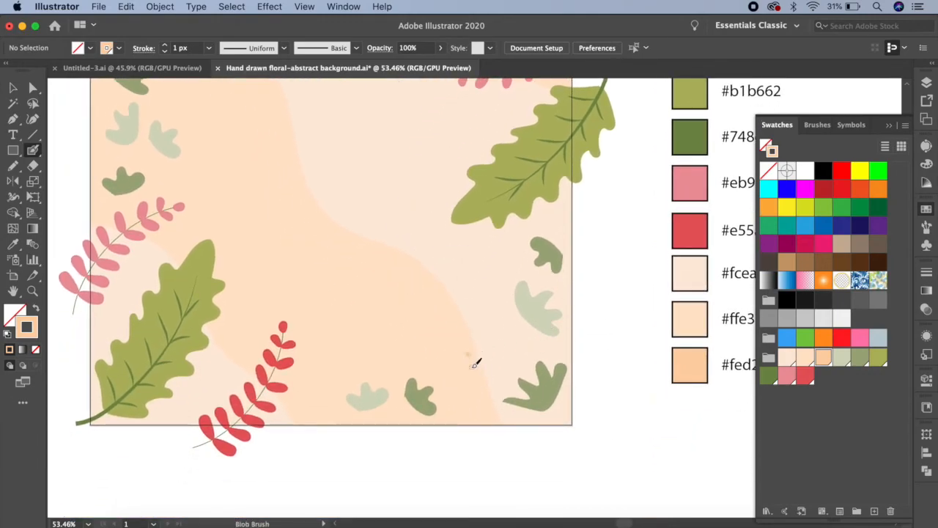
{"action": "left_click", "coordinate": [473, 407]}
{"action": "left_click", "coordinate": [469, 393]}
{"action": "left_click", "coordinate": [464, 380]}
{"action": "left_click", "coordinate": [452, 374]}
{"action": "left_click", "coordinate": [461, 366]}
{"action": "left_click", "coordinate": [465, 415]}
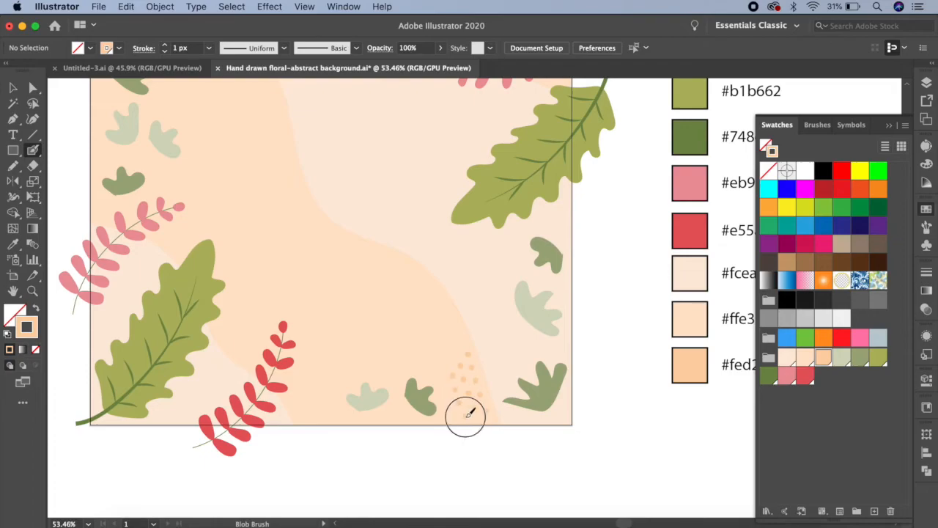
{"action": "left_click", "coordinate": [460, 350]}
{"action": "left_click", "coordinate": [462, 335]}
{"action": "left_click", "coordinate": [450, 352]}
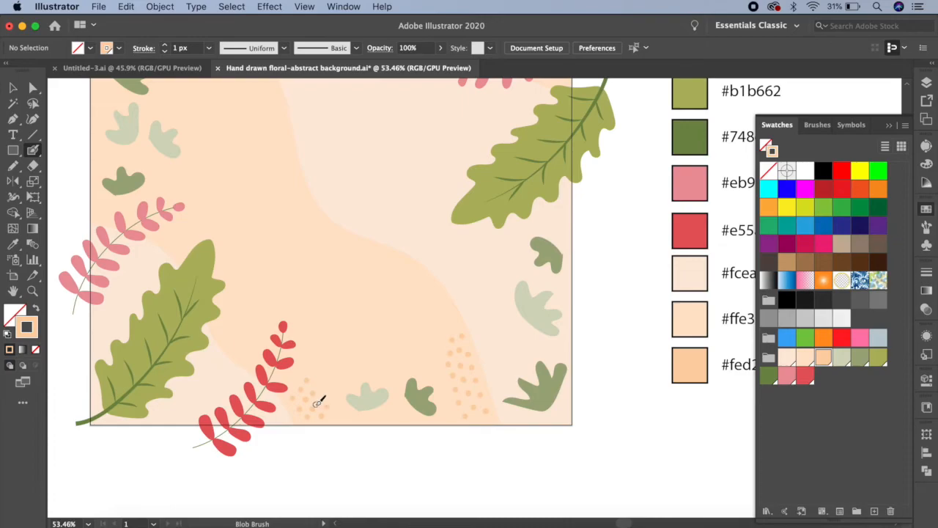
Step: Paint a cluster of pale sage #d2d7be dots between the lower-left leaf and the red sprig
{"action": "left_click_drag", "start_coordinate": [348, 339], "coordinate": [398, 375]}
{"action": "left_click", "coordinate": [842, 359]}
{"action": "left_click_drag", "start_coordinate": [378, 328], "coordinate": [423, 305]}
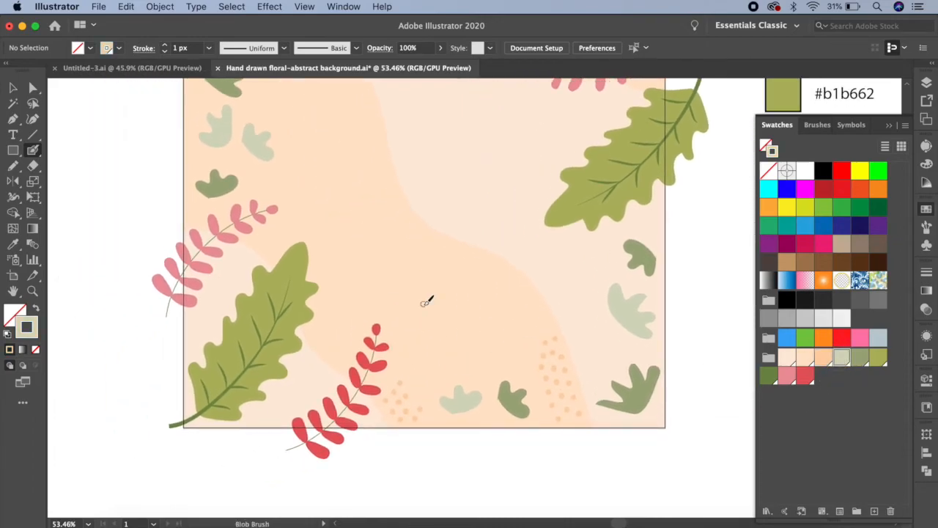
{"action": "left_click", "coordinate": [297, 360]}
{"action": "left_click", "coordinate": [294, 384]}
{"action": "left_click", "coordinate": [306, 379]}
{"action": "left_click", "coordinate": [323, 352]}
{"action": "left_click", "coordinate": [318, 365]}
{"action": "left_click", "coordinate": [331, 369]}
{"action": "left_click", "coordinate": [306, 342]}
{"action": "left_click", "coordinate": [314, 334]}
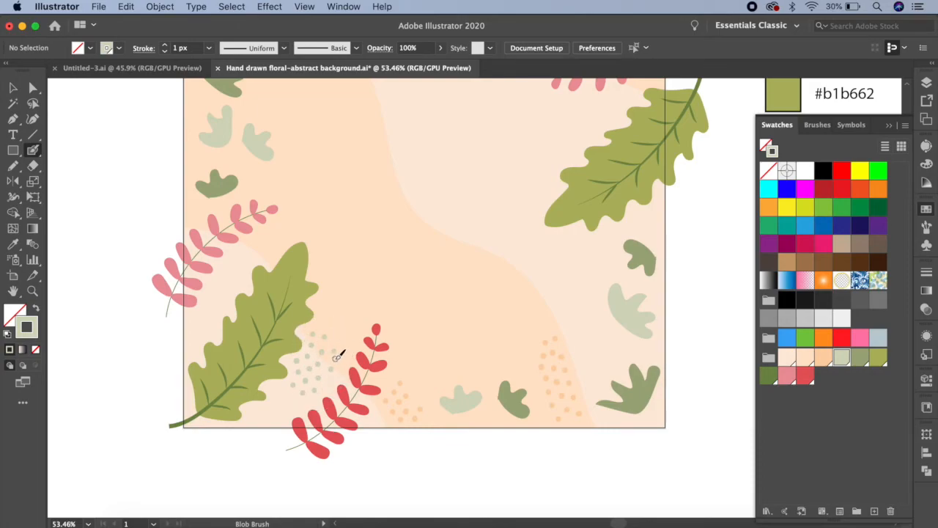
Step: Paint a cluster of pale sage #d2d7be dots between the right-hand leaf and the pink sprig above it
{"action": "left_click_drag", "start_coordinate": [461, 286], "coordinate": [377, 396]}
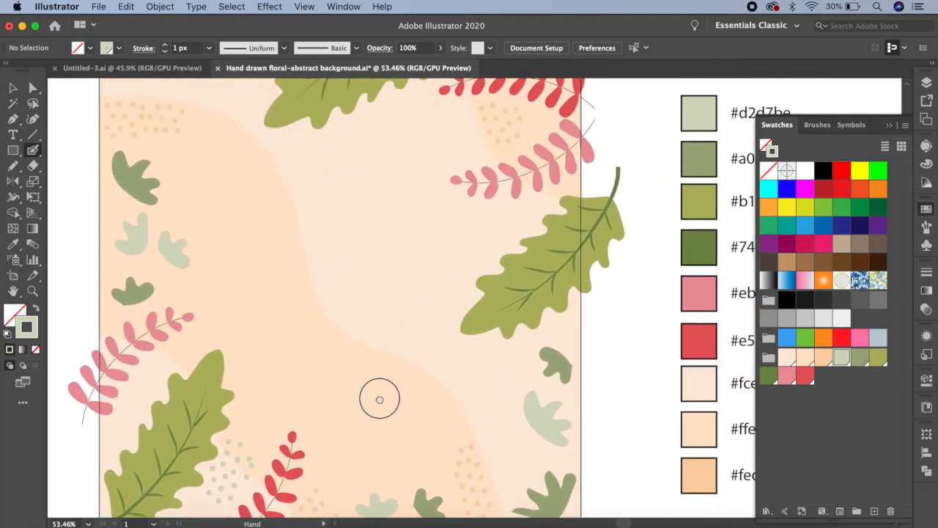
{"action": "left_click", "coordinate": [530, 228]}
{"action": "left_click", "coordinate": [519, 232]}
{"action": "left_click", "coordinate": [504, 237]}
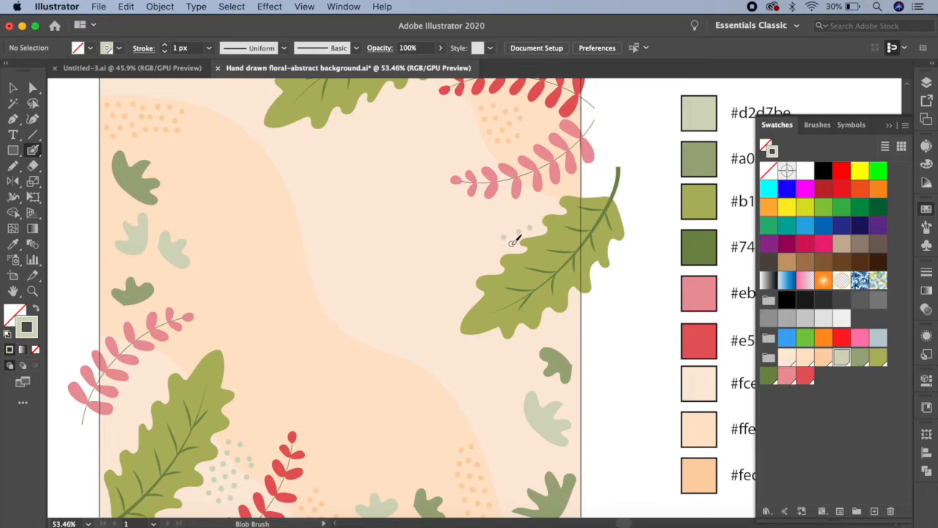
{"action": "left_click", "coordinate": [495, 249]}
{"action": "left_click", "coordinate": [489, 236]}
{"action": "left_click", "coordinate": [506, 226]}
{"action": "left_click", "coordinate": [508, 212]}
Step: Paint a cluster of pale sage #d2d7be dots along the underside of the top leaf
{"action": "scroll", "coordinate": [487, 242], "scroll_direction": "up", "scroll_amount": 3}
{"action": "scroll", "coordinate": [488, 242], "scroll_direction": "left", "scroll_amount": 1}
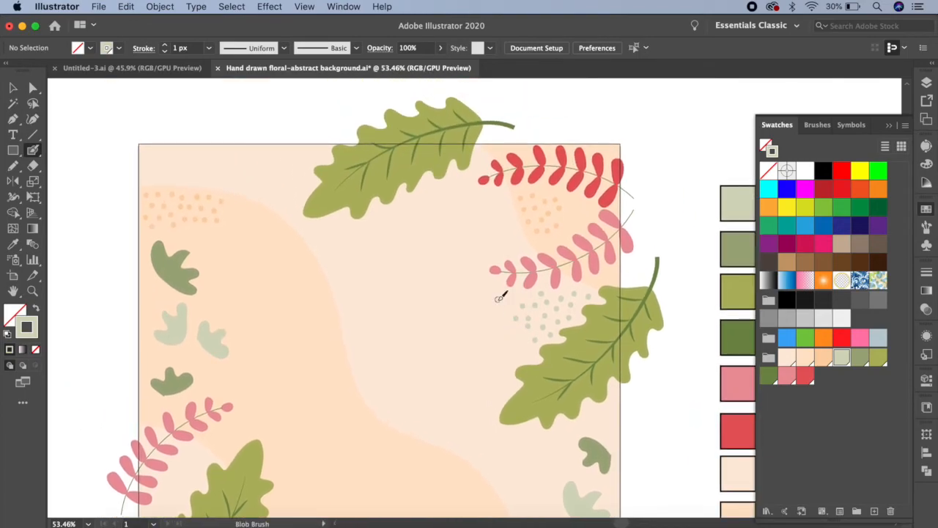
{"action": "left_click", "coordinate": [400, 215]}
{"action": "left_click", "coordinate": [413, 209]}
{"action": "left_click", "coordinate": [430, 191]}
{"action": "left_click", "coordinate": [433, 205]}
{"action": "left_click", "coordinate": [447, 193]}
{"action": "left_click", "coordinate": [453, 184]}
{"action": "left_click", "coordinate": [408, 226]}
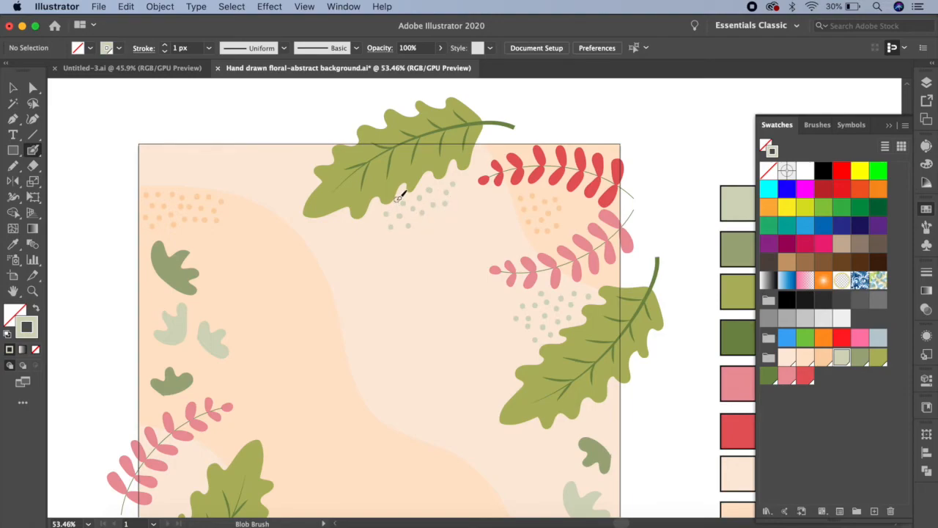
Step: Copy the right-hand pink sprig to the artboard's upper left, scaled down and rotated to point upward beside the top leaf
{"action": "scroll", "coordinate": [327, 193], "scroll_direction": "down", "scroll_amount": 3}
{"action": "scroll", "coordinate": [408, 304], "scroll_direction": "down", "scroll_amount": 2, "text": "alt"}
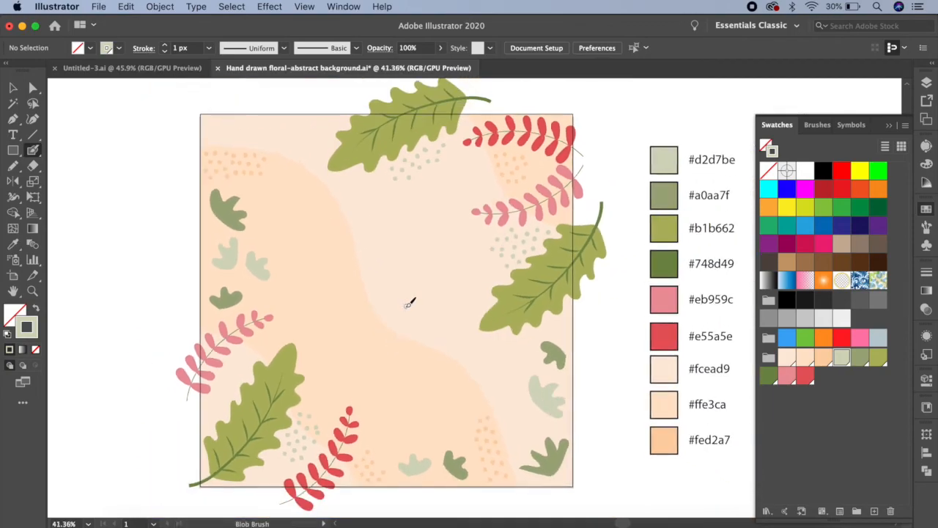
{"action": "scroll", "coordinate": [421, 352], "scroll_direction": "down", "scroll_amount": 1, "text": "alt"}
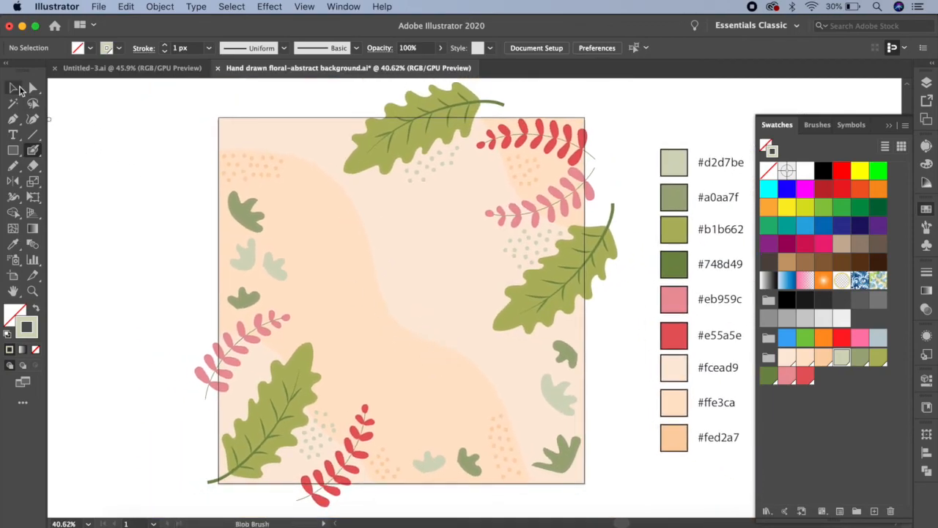
{"action": "left_click", "coordinate": [15, 88]}
{"action": "left_click", "coordinate": [555, 179]}
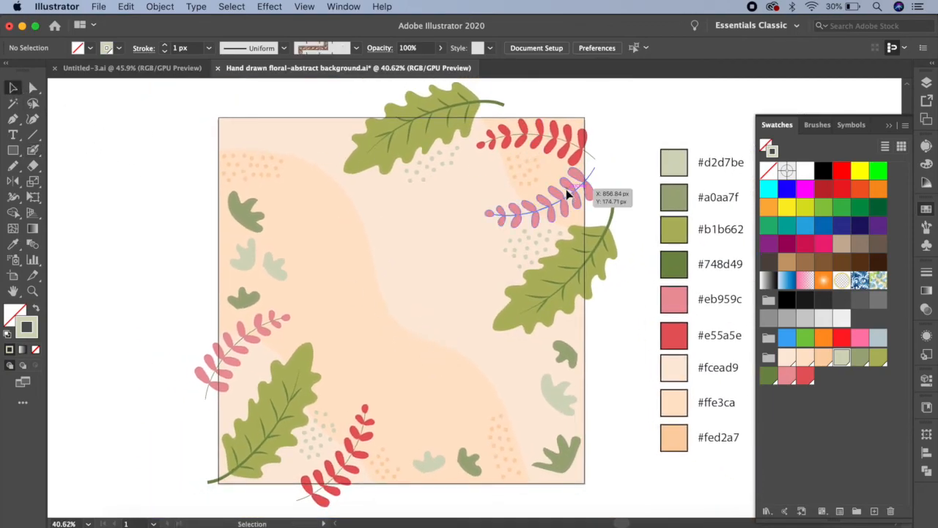
{"action": "left_click_drag", "start_coordinate": [523, 204], "coordinate": [303, 213], "text": "alt"}
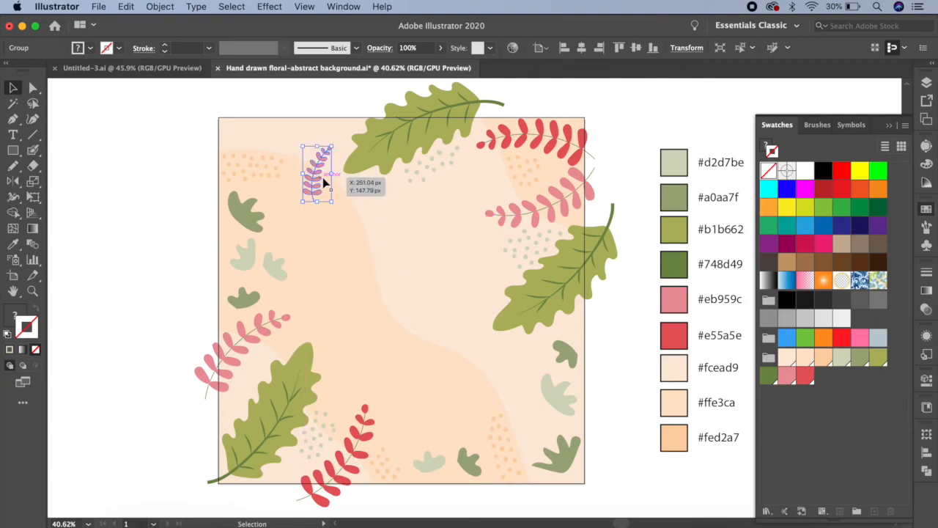
Step: Copy the small pink sprig to the artboard's lower right above the peach dots and rotate it clockwise
{"action": "left_click_drag", "start_coordinate": [318, 181], "coordinate": [456, 390]}
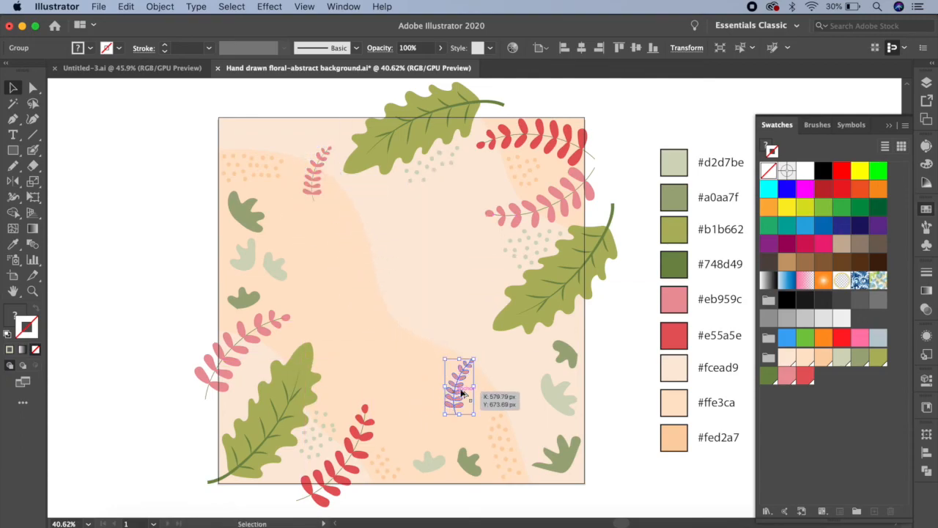
{"action": "left_click_drag", "start_coordinate": [476, 357], "coordinate": [470, 414]}
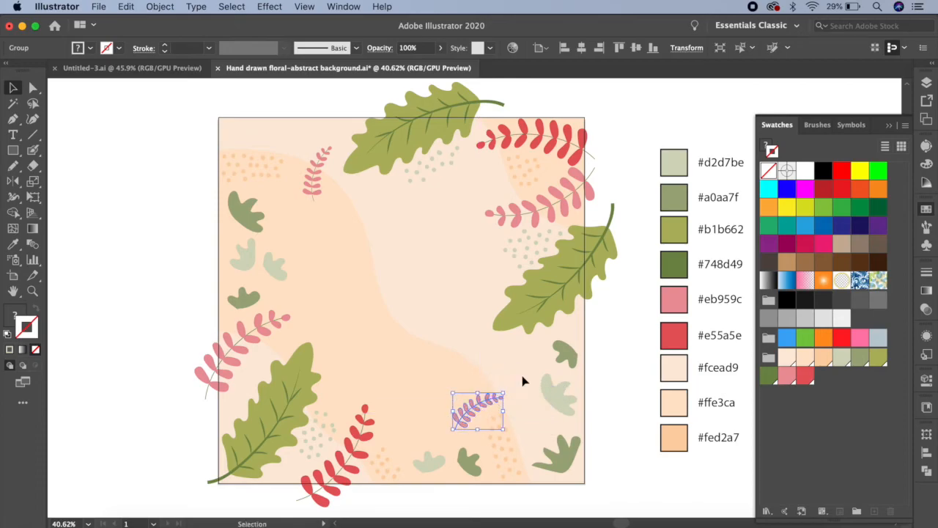
{"action": "mouse_move", "coordinate": [511, 392]}
{"action": "left_mouse_down"}
{"action": "mouse_move", "coordinate": [503, 377]}
{"action": "mouse_move", "coordinate": [510, 383]}
{"action": "left_mouse_up"}
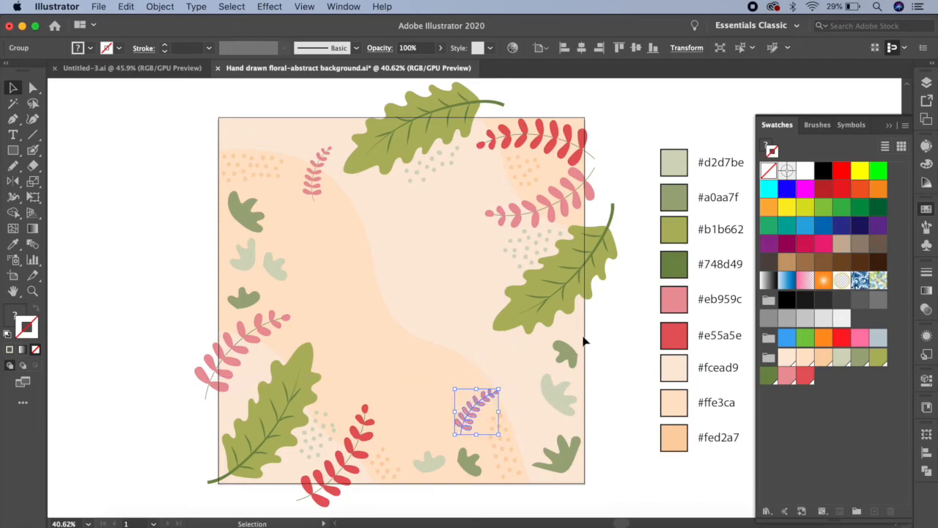
{"action": "left_click_drag", "start_coordinate": [589, 354], "coordinate": [602, 346]}
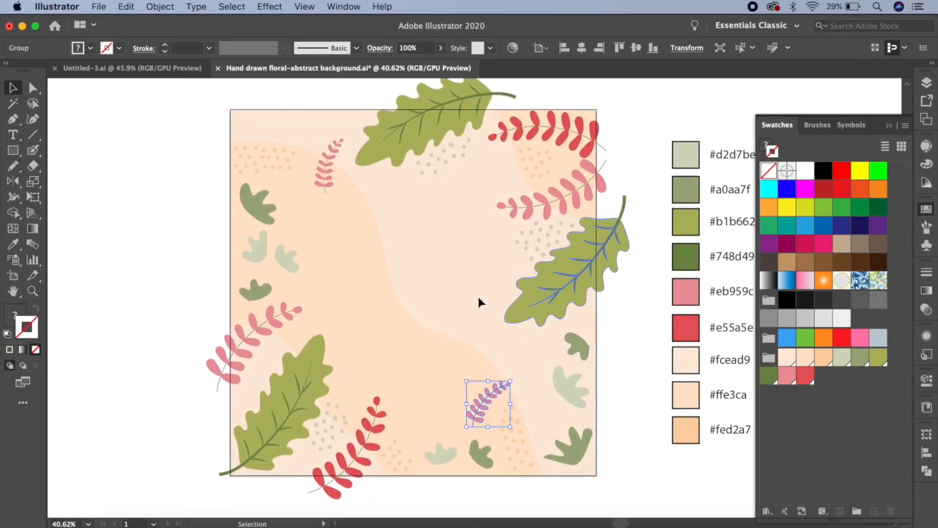
{"action": "left_click", "coordinate": [95, 134]}
Step: Add the black title text "ABSTRACT BACKGROUND" on two lines near the middle of the artboard
{"action": "left_click", "coordinate": [12, 134]}
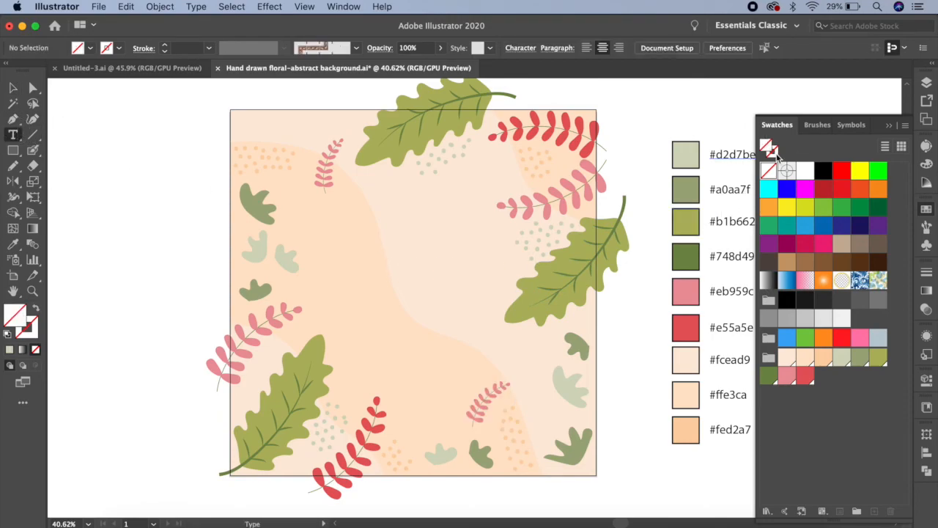
{"action": "left_click", "coordinate": [824, 171]}
{"action": "left_click", "coordinate": [405, 268]}
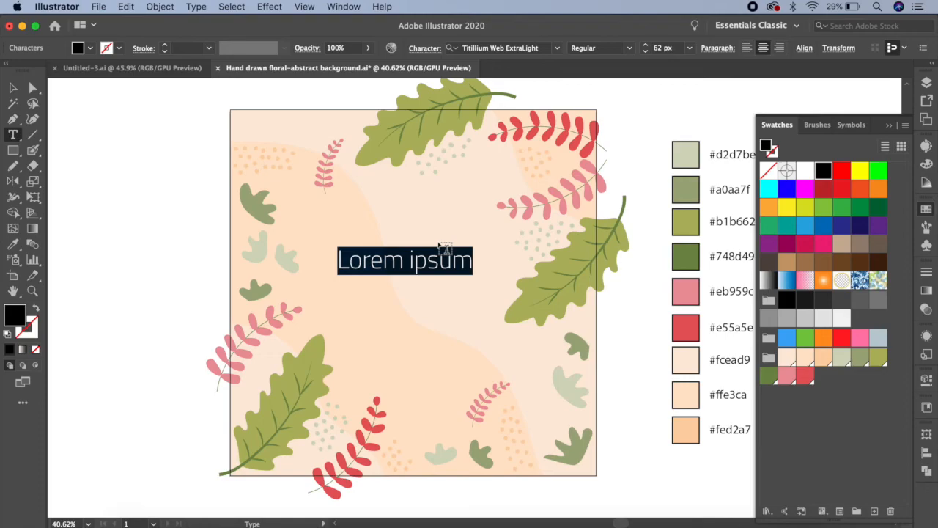
{"action": "type", "text": "ABSTRACT "}
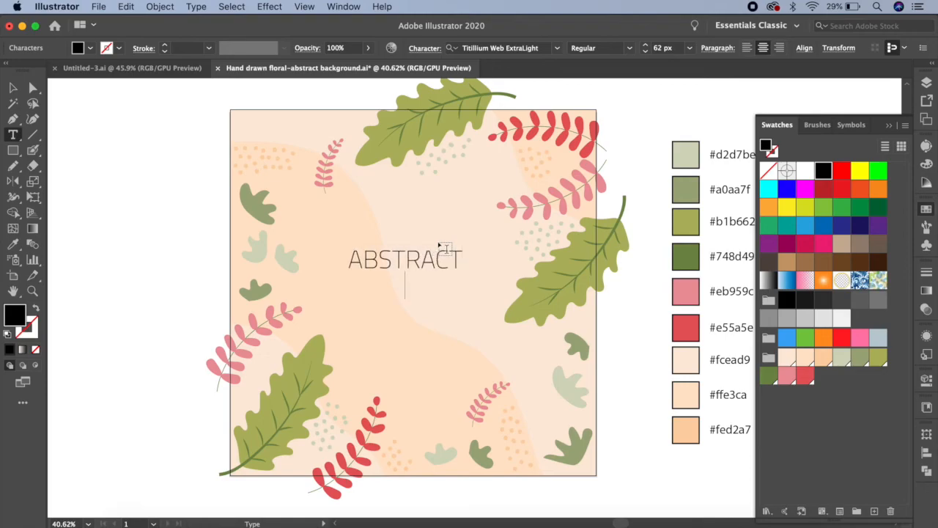
{"action": "type", "text": "BACKG"}
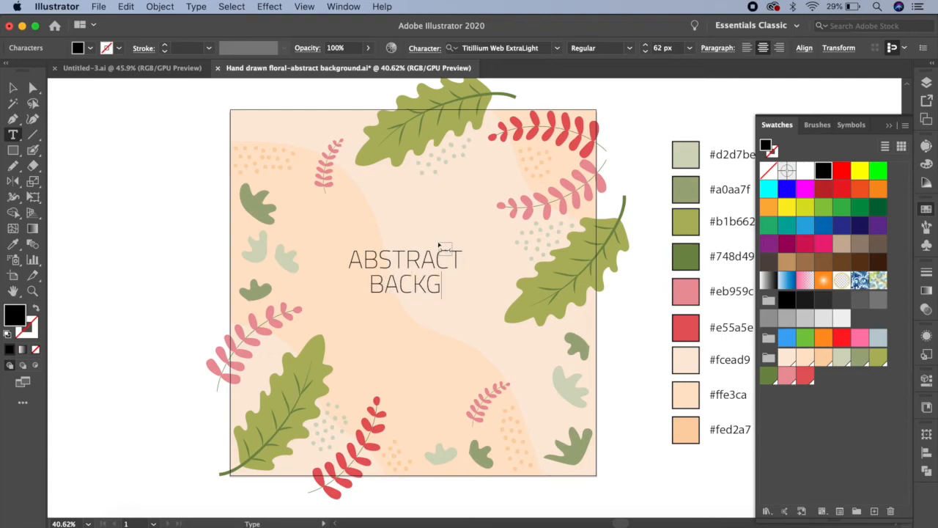
{"action": "type", "text": "ROUND"}
{"action": "key", "text": "Escape"}
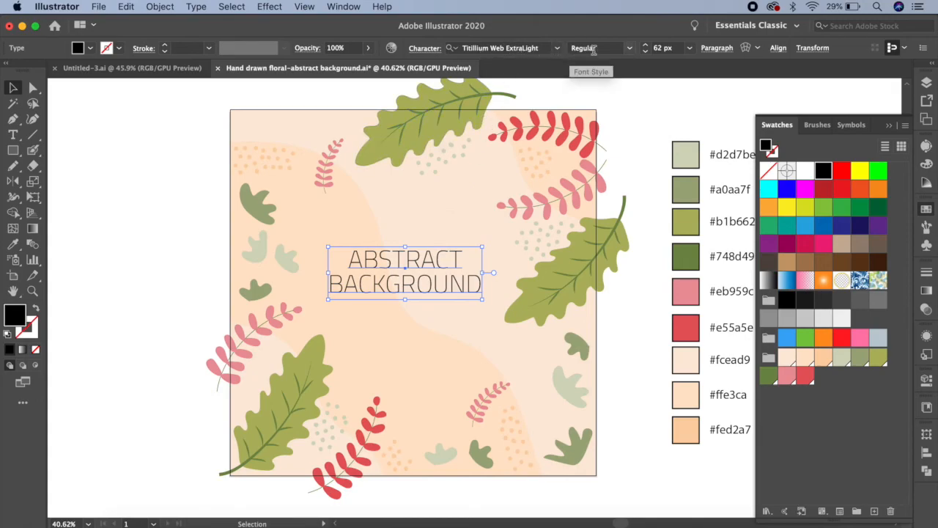
Step: Set the title's font size to 48 px and centre it horizontally and vertically on the artboard
{"action": "double_click", "coordinate": [659, 49]}
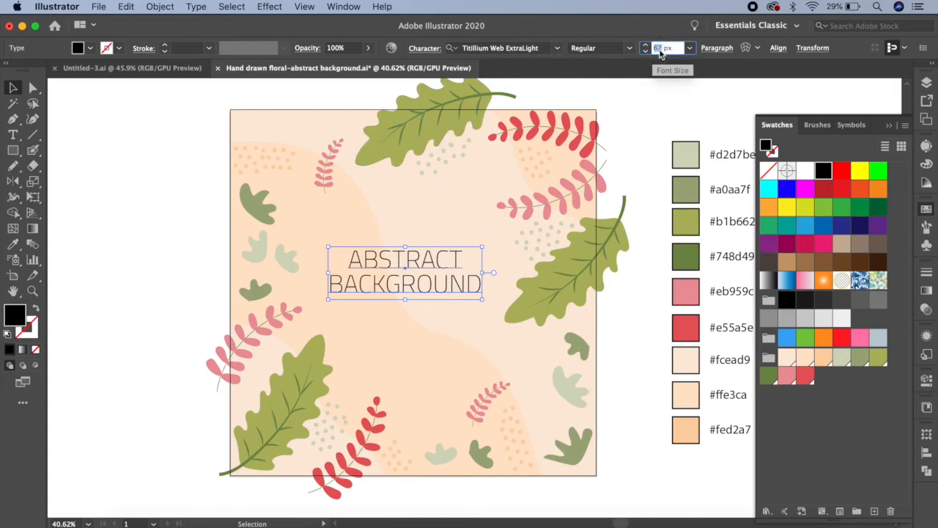
{"action": "type", "text": "48"}
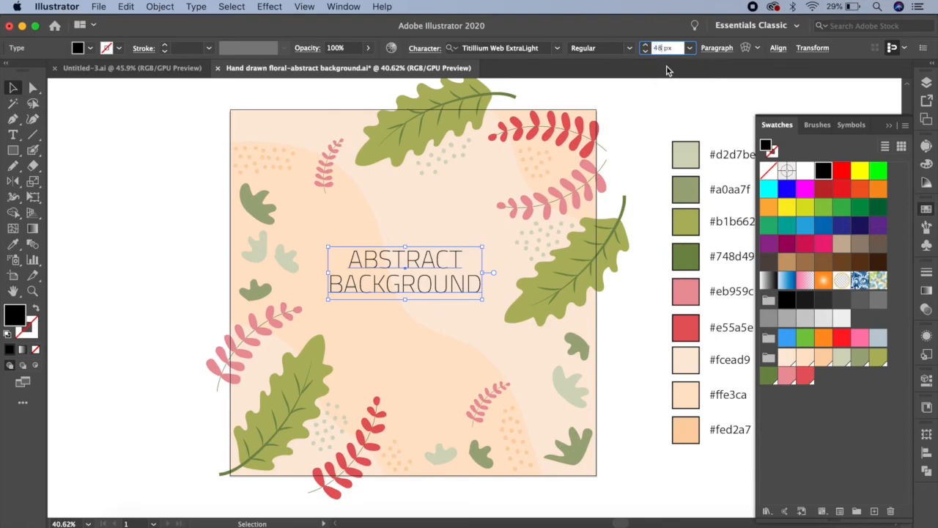
{"action": "key", "text": "Return"}
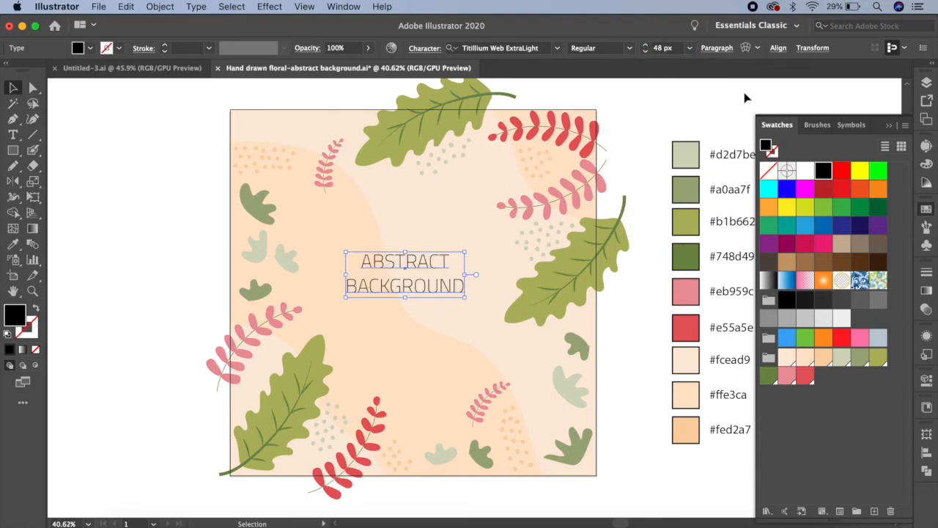
{"action": "left_click", "coordinate": [717, 49]}
{"action": "left_click", "coordinate": [780, 50]}
{"action": "left_click", "coordinate": [665, 84]}
{"action": "left_click", "coordinate": [752, 85]}
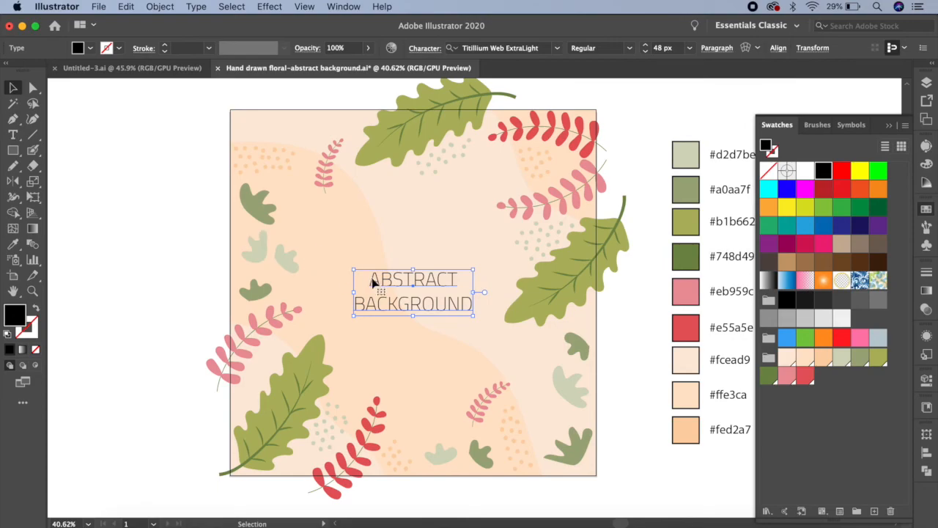
Step: Set the font size of the word "ABSTRACT" in the title to 62 px
{"action": "double_click", "coordinate": [375, 285]}
{"action": "left_click_drag", "start_coordinate": [373, 278], "coordinate": [457, 279]}
{"action": "double_click", "coordinate": [657, 48]}
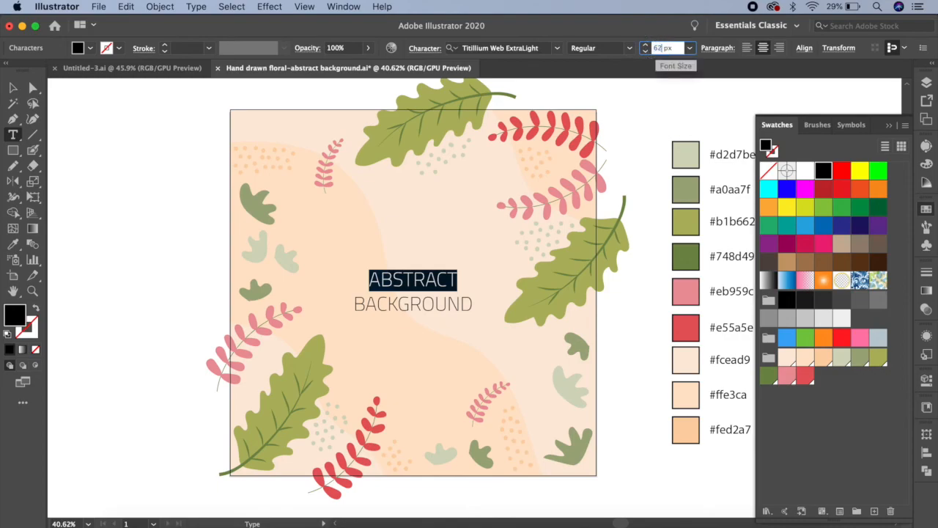
{"action": "key", "text": "Return"}
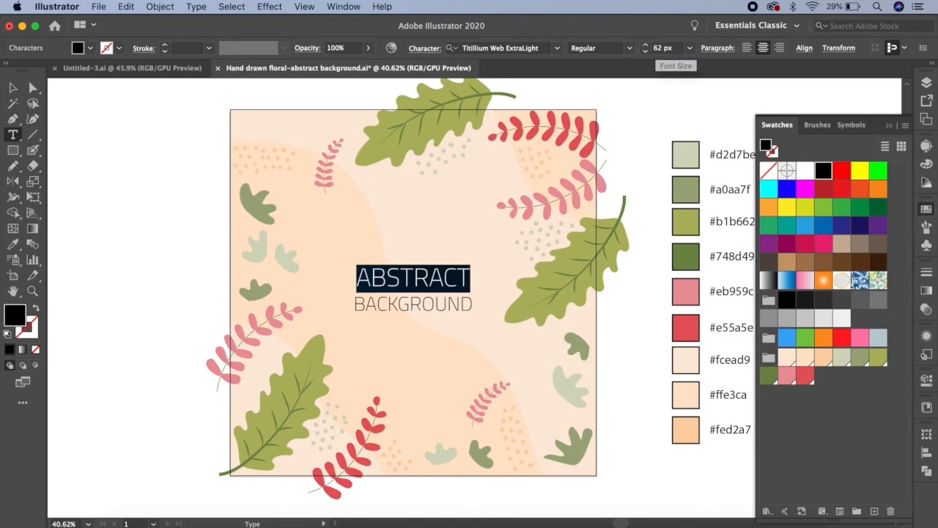
Step: Fill the whole title text with the dark green #748d49 swatch and deselect it
{"action": "left_click", "coordinate": [13, 88]}
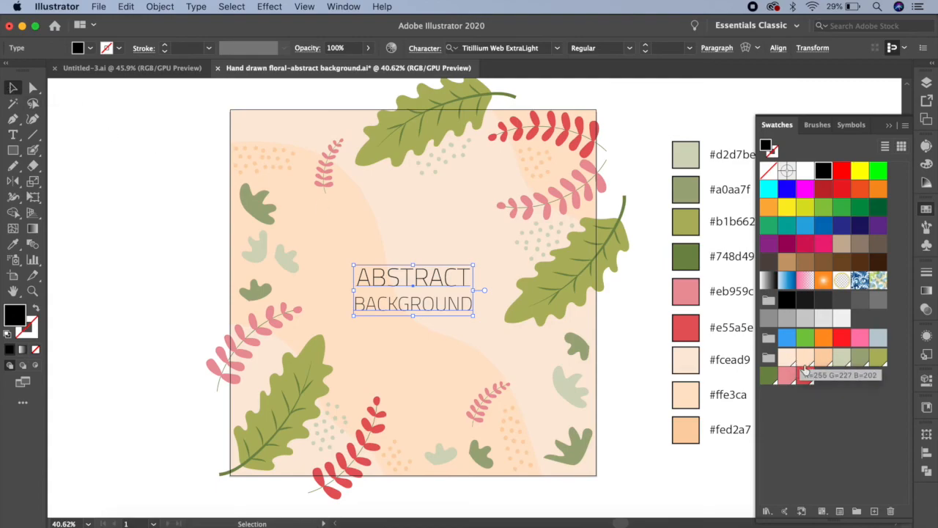
{"action": "left_click", "coordinate": [769, 375]}
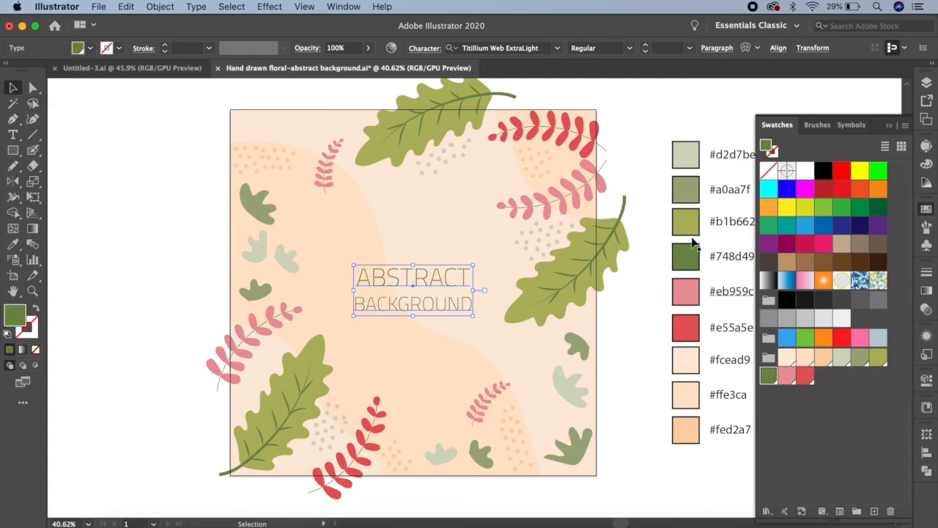
{"action": "left_click", "coordinate": [647, 161]}
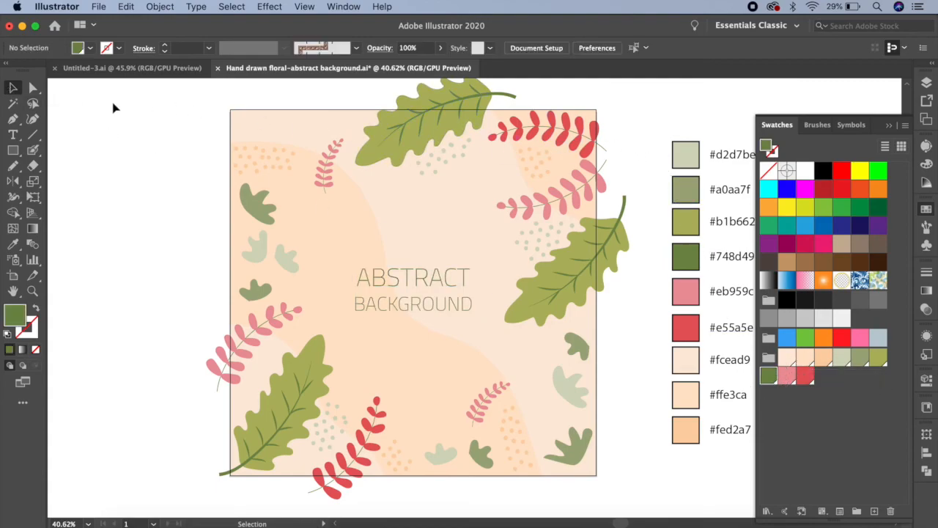
Step: Create a 900 x 900 px rectangle and centre it on the artboard so it covers the artwork
{"action": "left_click", "coordinate": [13, 149]}
{"action": "left_click", "coordinate": [436, 233]}
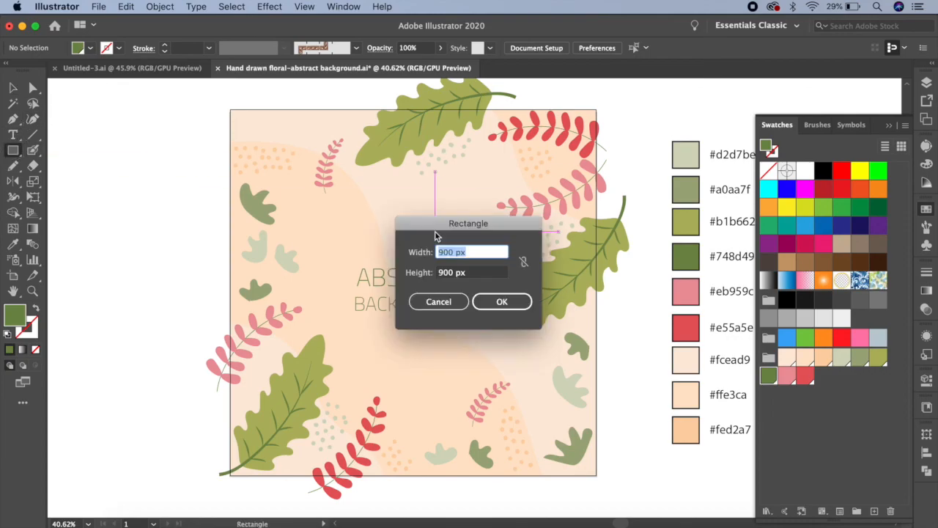
{"action": "left_click", "coordinate": [502, 302]}
{"action": "left_click", "coordinate": [581, 48]}
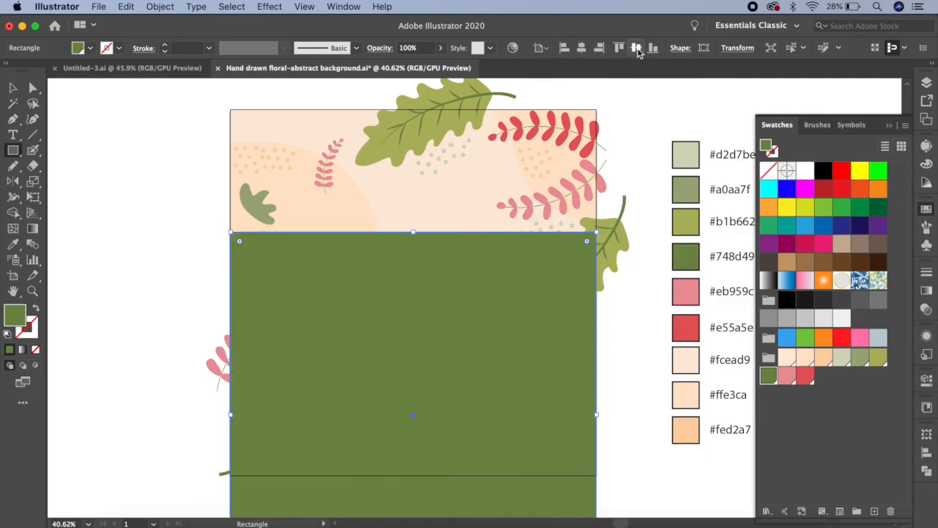
{"action": "left_click", "coordinate": [636, 47]}
Step: Make a clipping mask from the green square and all the artwork beneath it, leaving out the colour palette
{"action": "scroll", "coordinate": [511, 166], "scroll_direction": "down", "scroll_amount": 3, "text": "alt"}
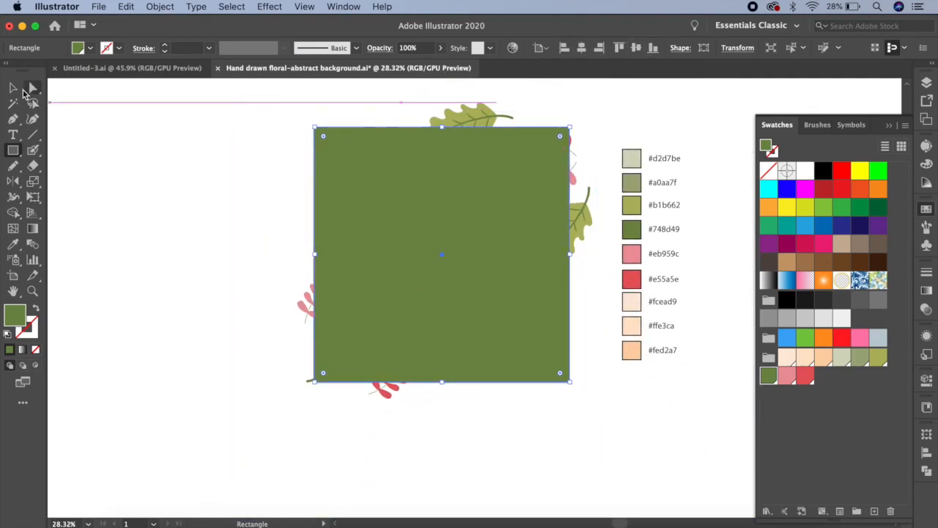
{"action": "left_click", "coordinate": [13, 87]}
{"action": "left_click_drag", "start_coordinate": [271, 98], "coordinate": [600, 421]}
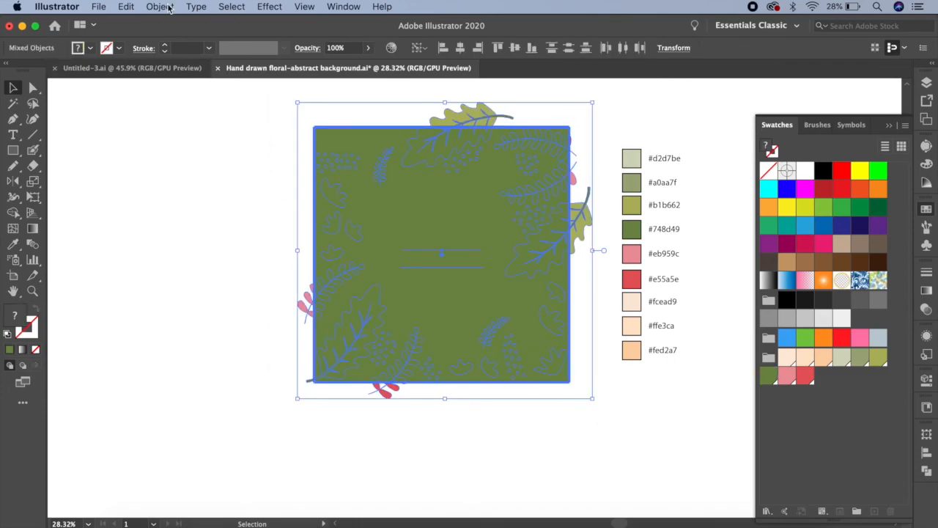
{"action": "left_click", "coordinate": [159, 7]}
{"action": "mouse_move", "coordinate": [211, 418]}
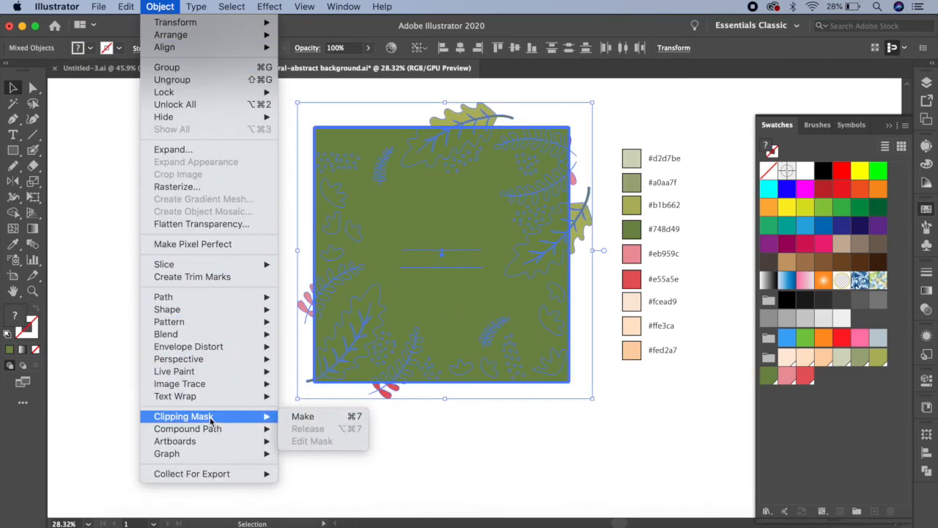
{"action": "left_click", "coordinate": [302, 416]}
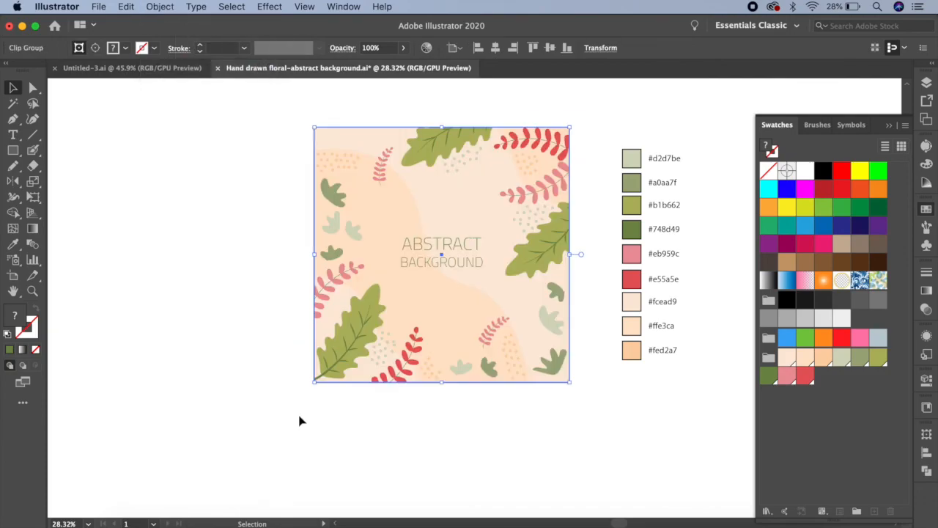
Step: Inside the clip group, rotate the small pink sprig beside the top leaf and move it into the artboard's upper-left corner
{"action": "scroll", "coordinate": [538, 176], "scroll_direction": "up", "scroll_amount": 4}
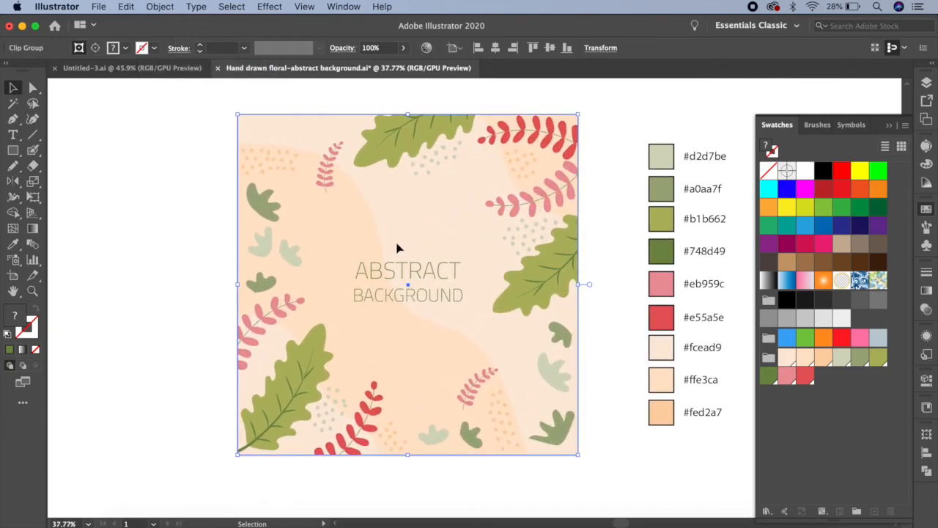
{"action": "double_click", "coordinate": [325, 160]}
{"action": "left_click", "coordinate": [325, 163]}
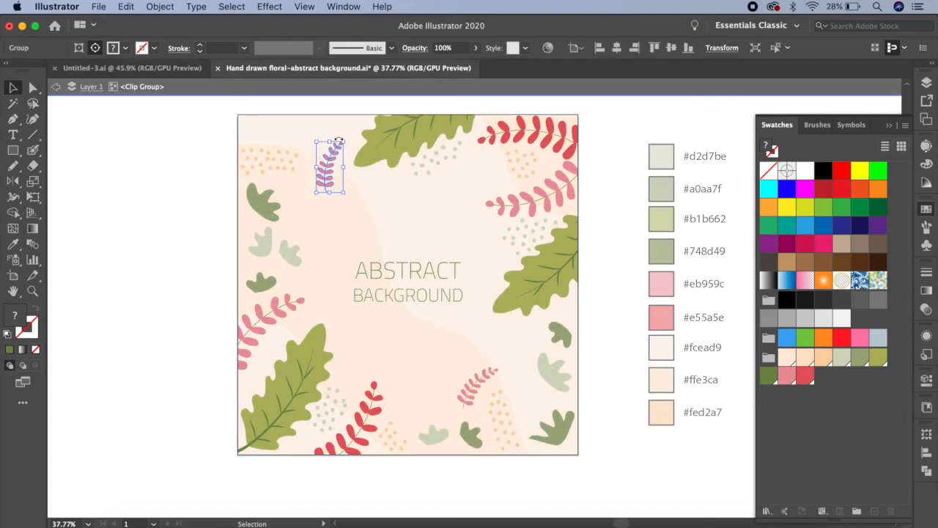
{"action": "left_click_drag", "start_coordinate": [343, 136], "coordinate": [362, 206]}
{"action": "left_click_drag", "start_coordinate": [334, 175], "coordinate": [325, 157]}
{"action": "left_click_drag", "start_coordinate": [292, 131], "coordinate": [252, 112]}
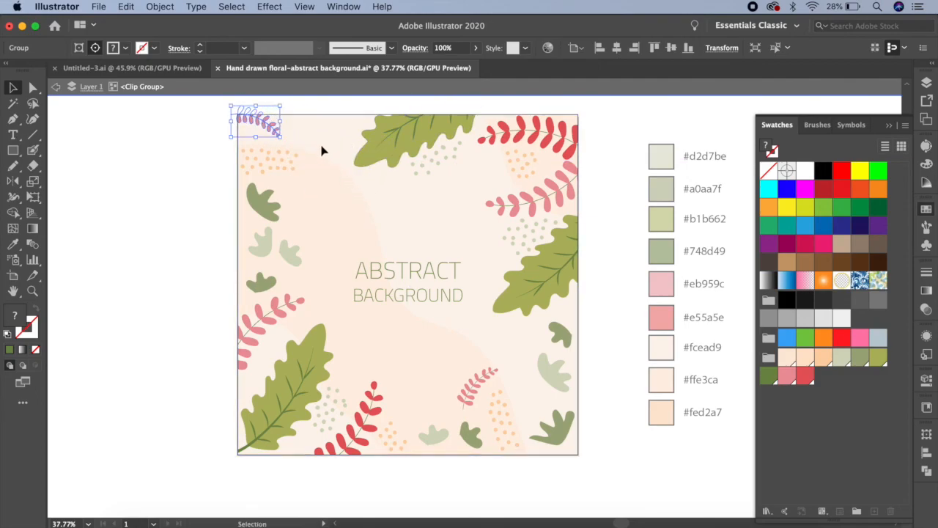
Step: Place a copy of the small pink sprig, angled up to the right, at the top edge beside the top leaf, and exit the clip group
{"action": "left_click_drag", "start_coordinate": [320, 137], "coordinate": [347, 116]}
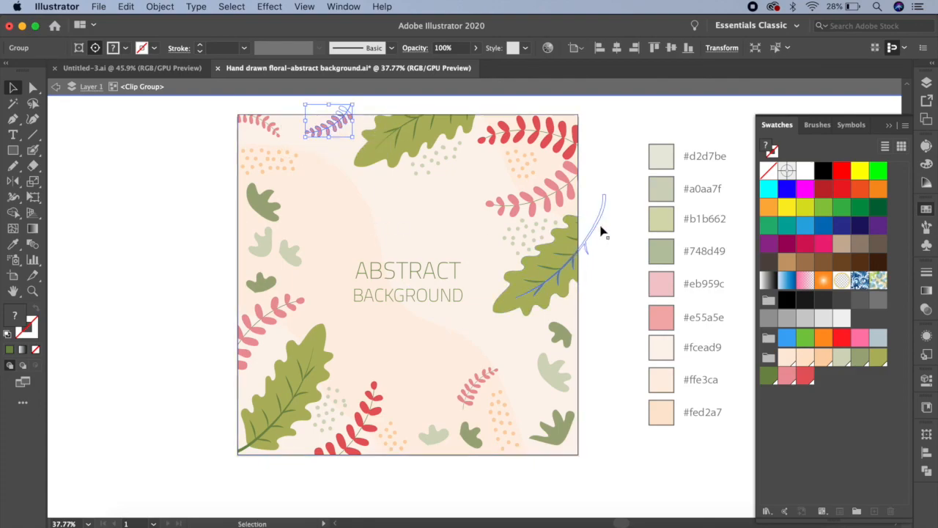
{"action": "double_click", "coordinate": [617, 167]}
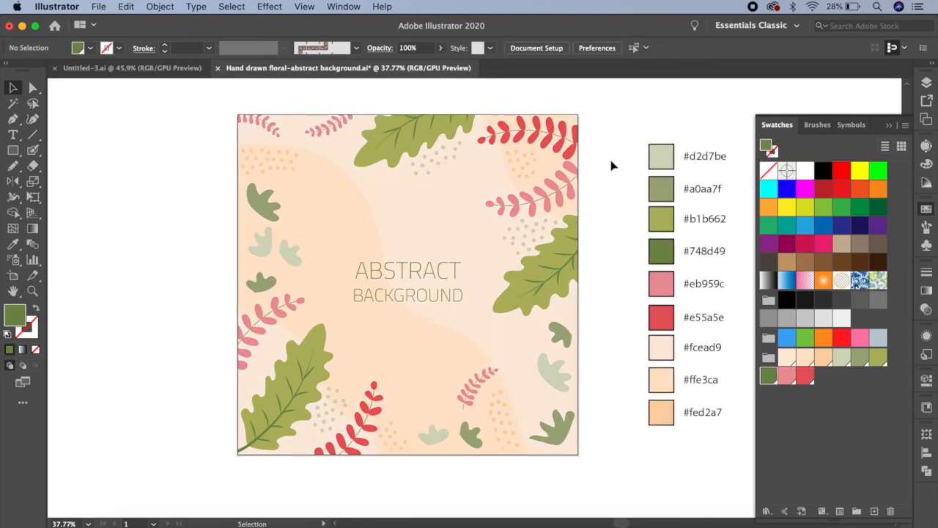
{"action": "left_click", "coordinate": [475, 386]}
{"action": "left_click", "coordinate": [596, 304]}
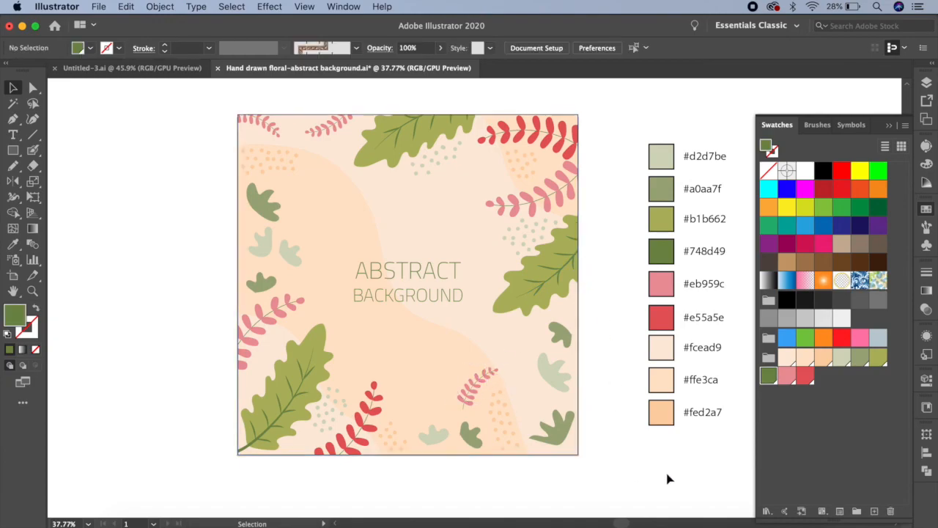